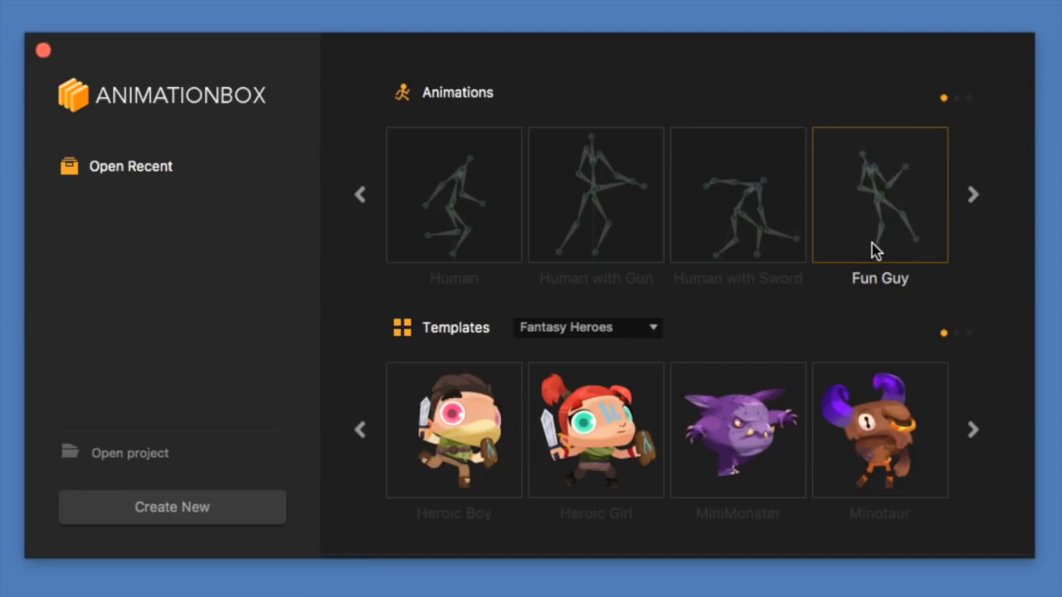
Step: Browse the ready-made skeleton animations through to Squid and return to the first set
left_click(973, 203)
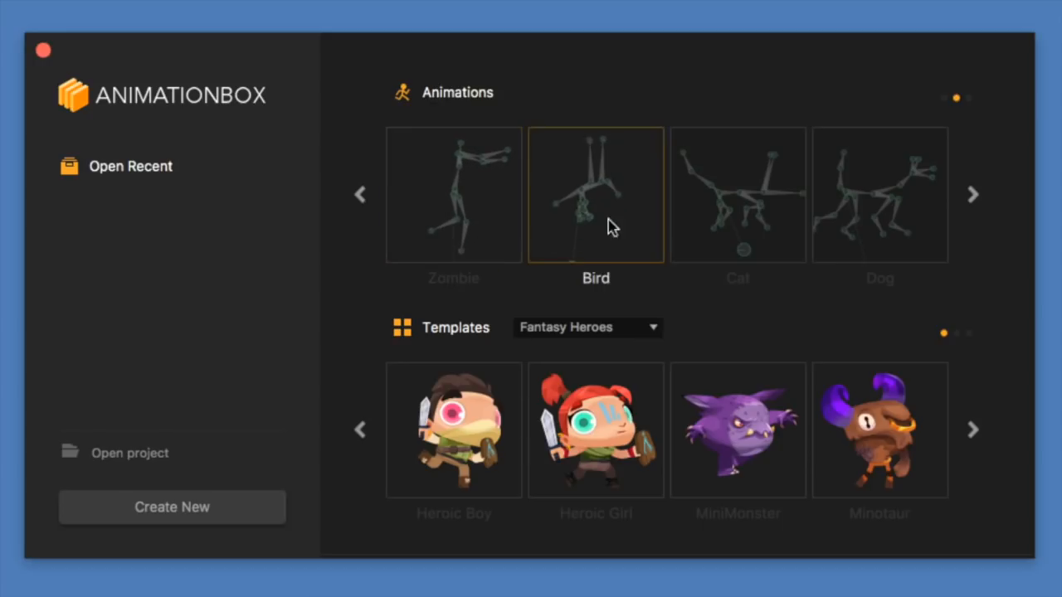
left_click(978, 201)
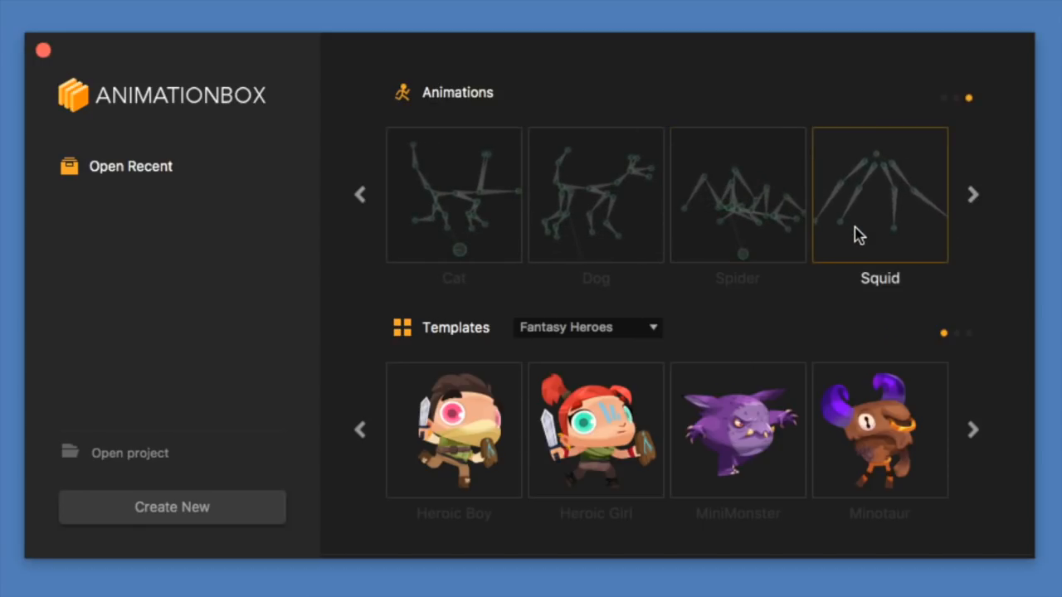
left_click(360, 199)
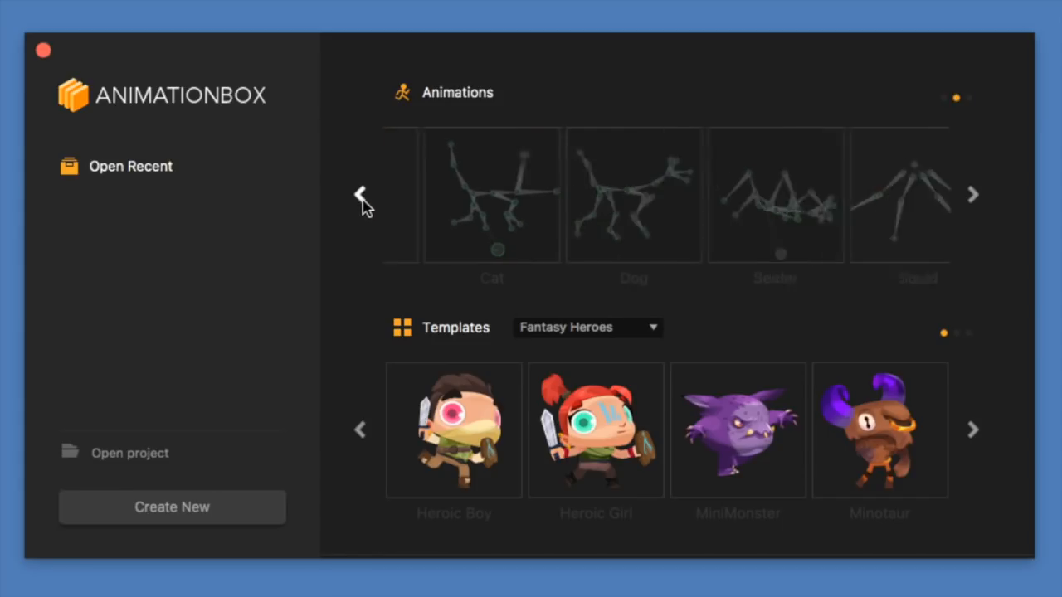
left_click(361, 199)
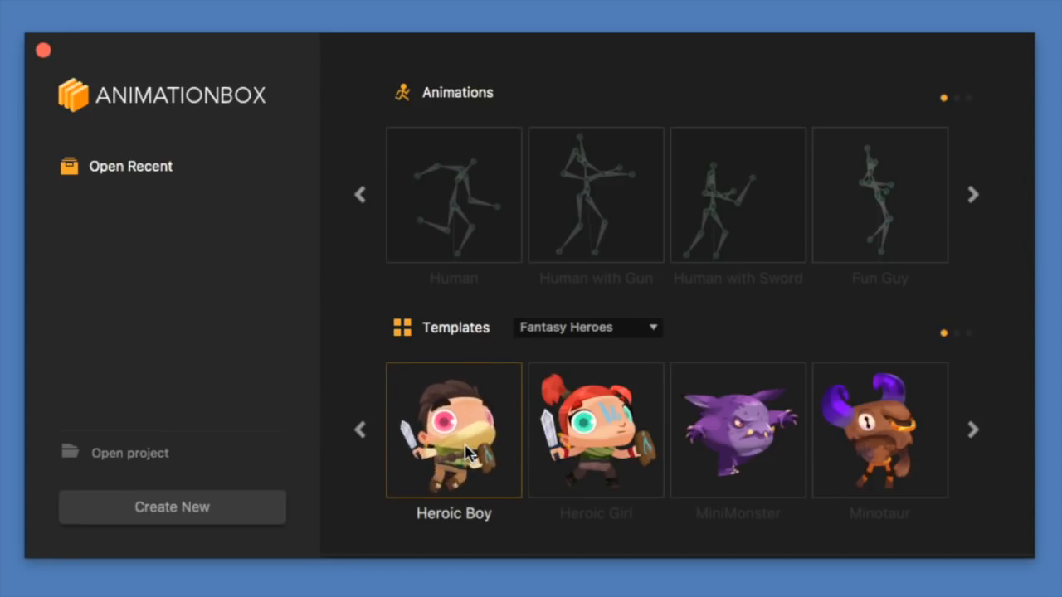
Step: View the Minimal and Animals template categories, then return to Fantasy Heroes
left_click(622, 330)
left_click(625, 375)
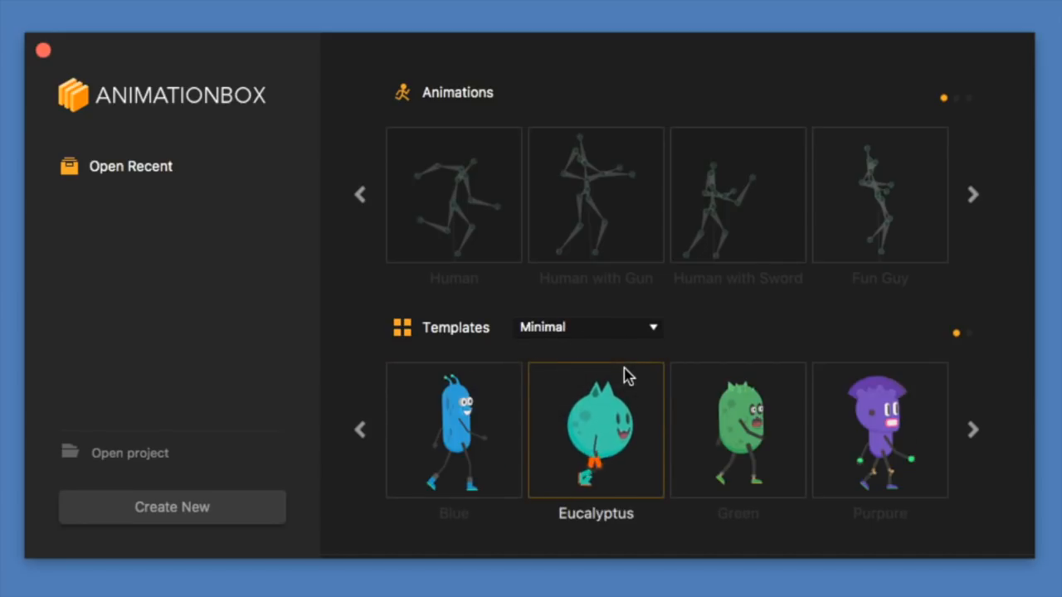
left_click(631, 335)
left_click(624, 397)
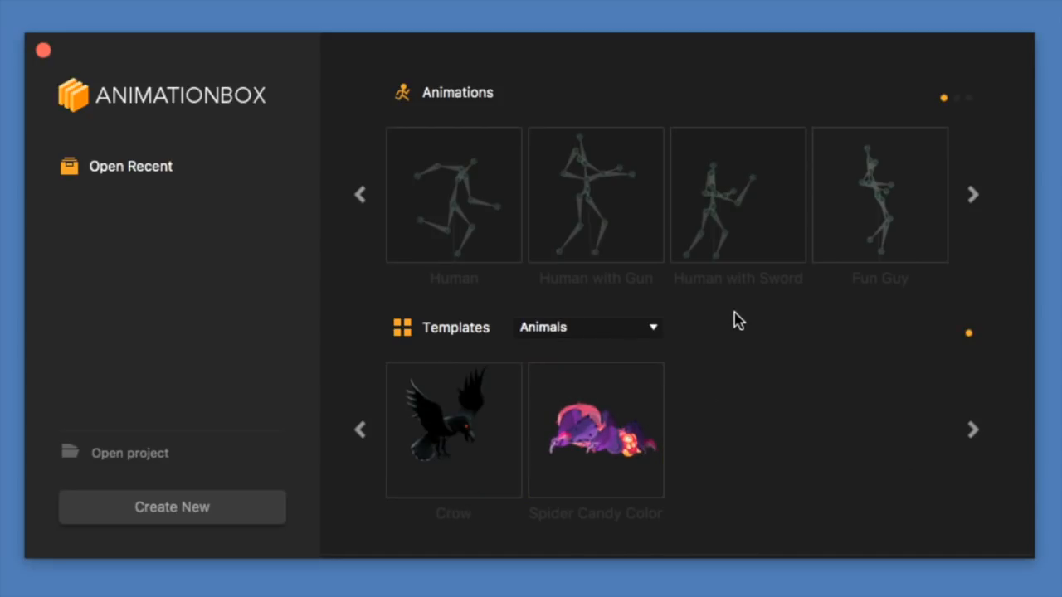
left_click(611, 335)
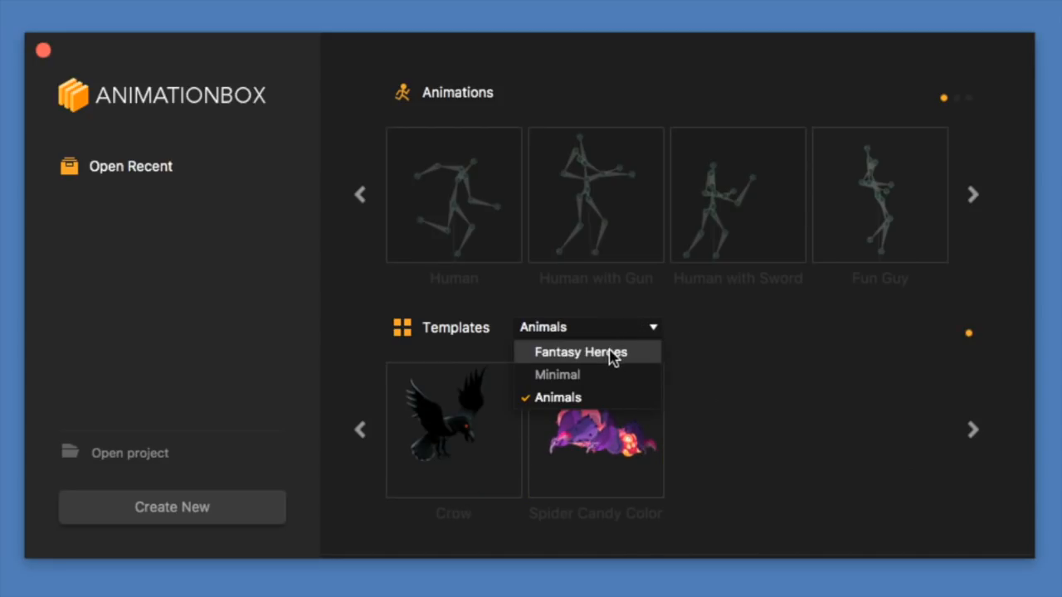
left_click(610, 353)
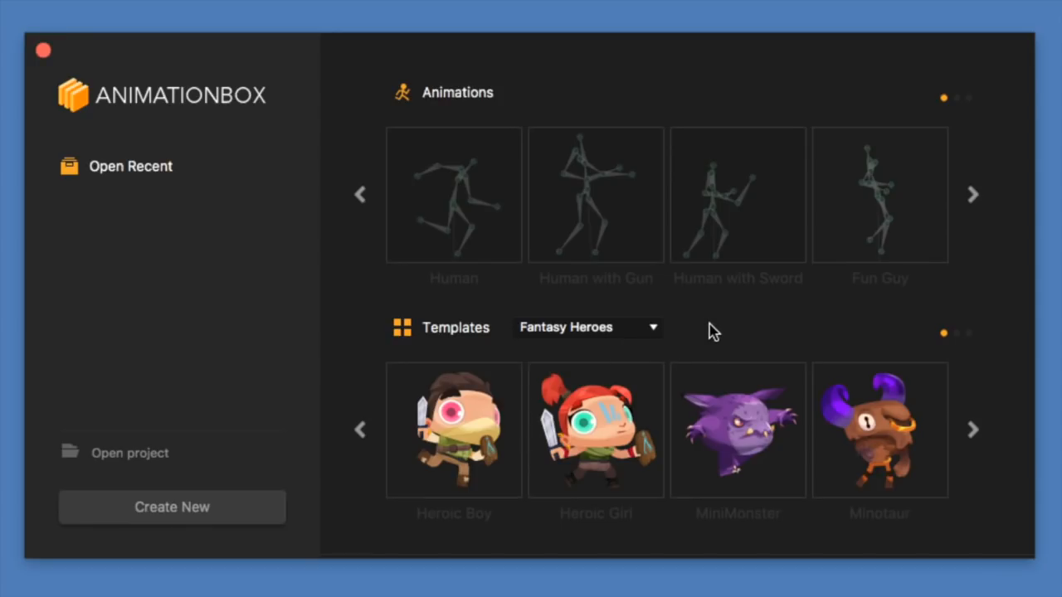
Step: Open the Heroic Boy template, stop its Idle animation and rewind it to frame 0
left_click(456, 423)
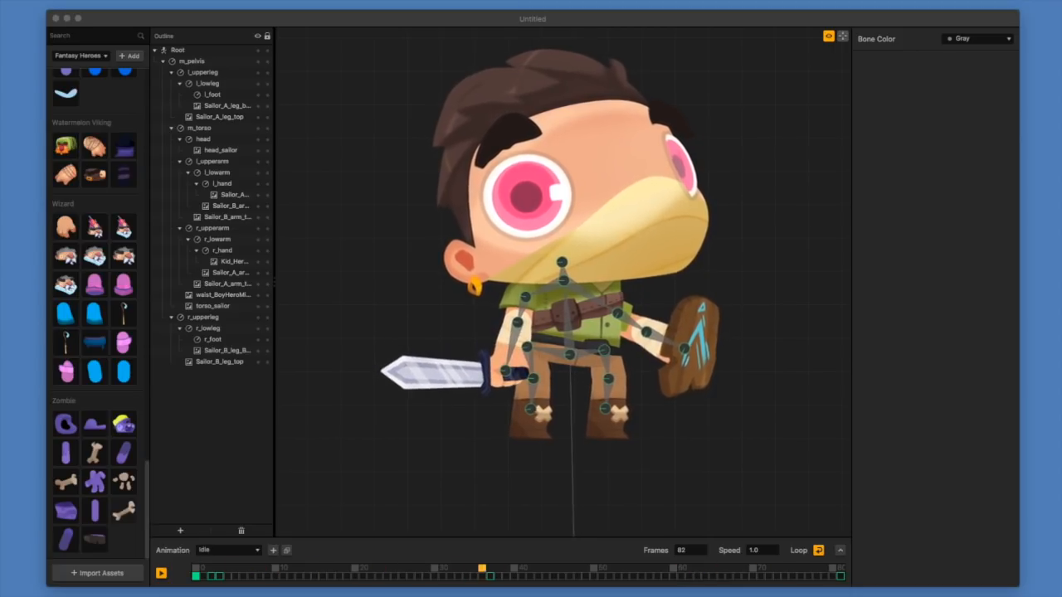
left_click(163, 576)
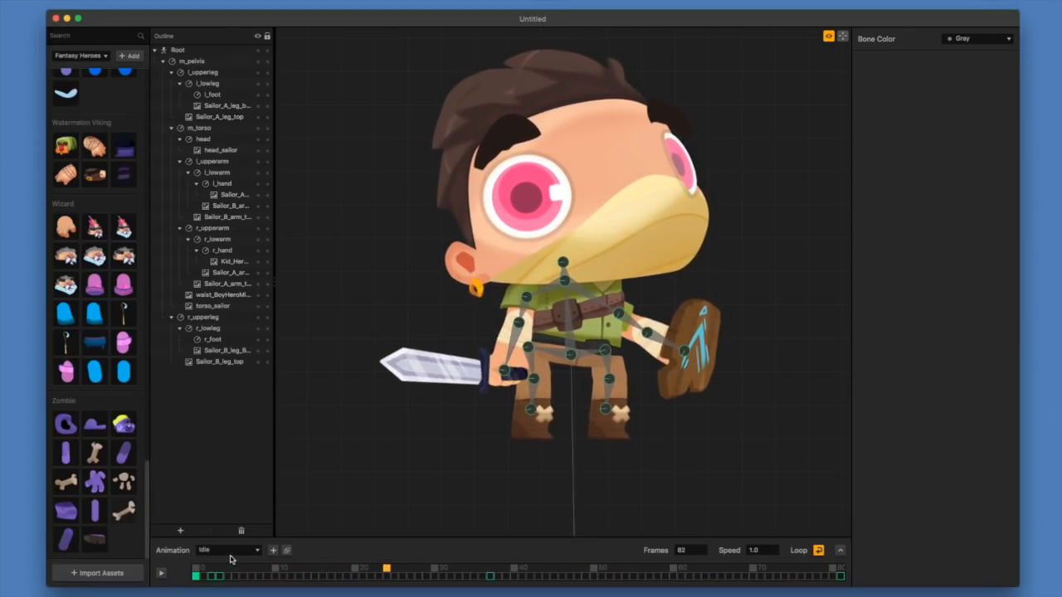
left_click_drag(388, 571, 200, 571)
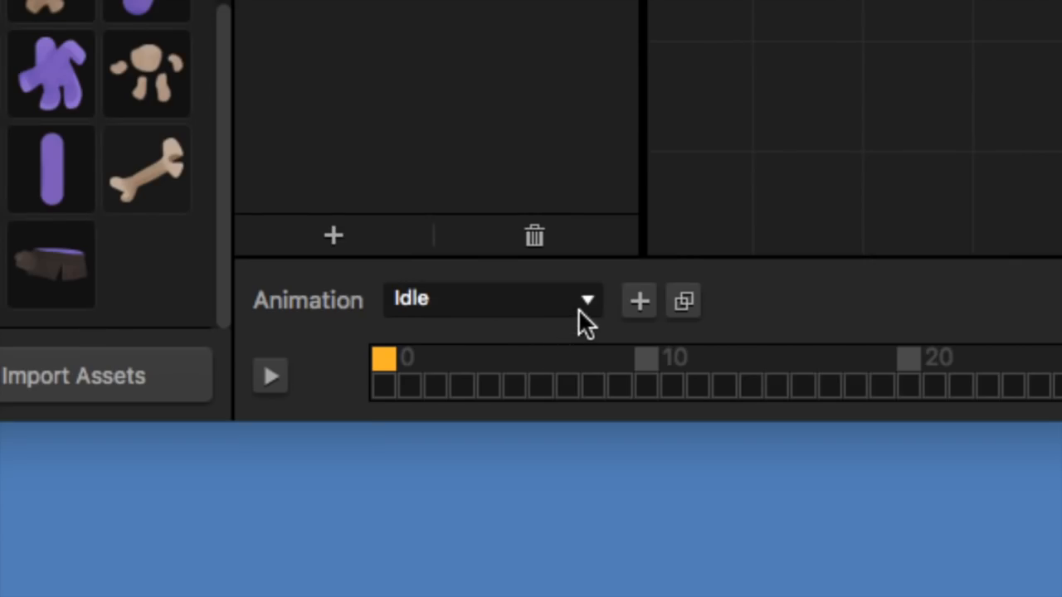
Step: Switch to the Attack animation, preview its playback and rewind it to frame 0
left_click(580, 302)
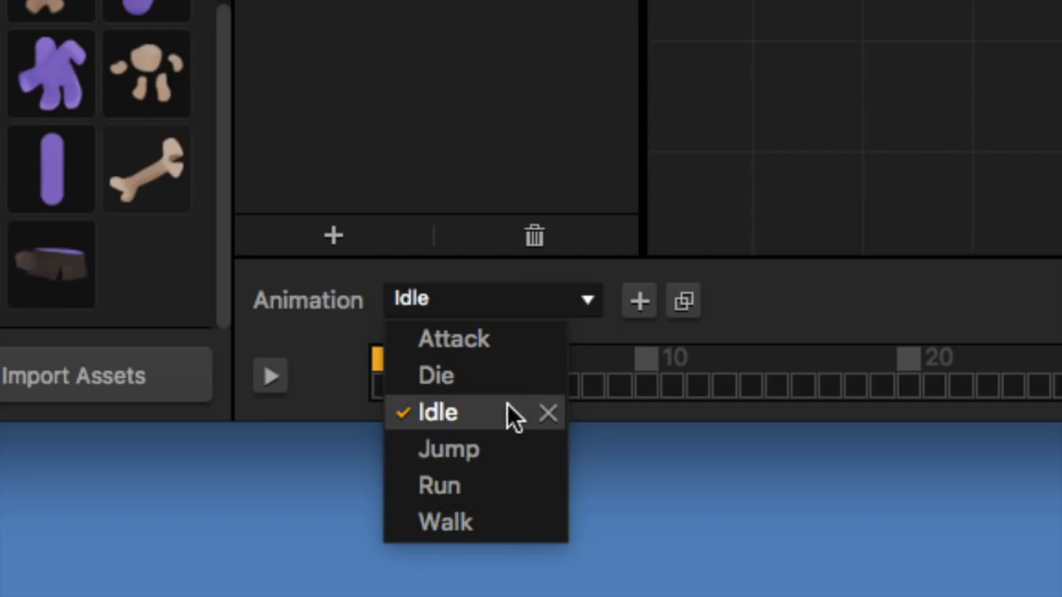
left_click(465, 339)
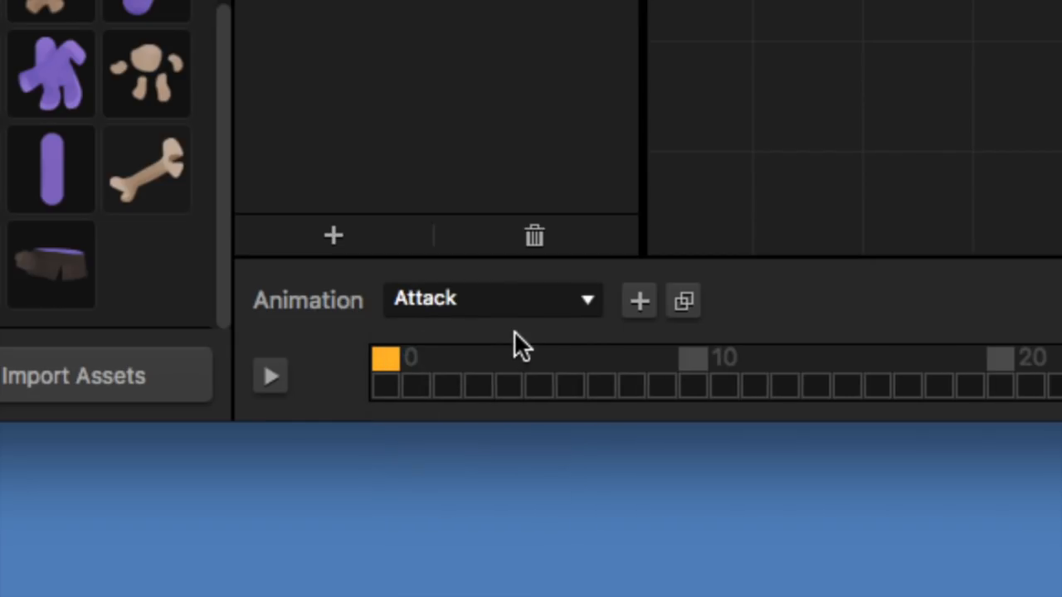
left_click(271, 371)
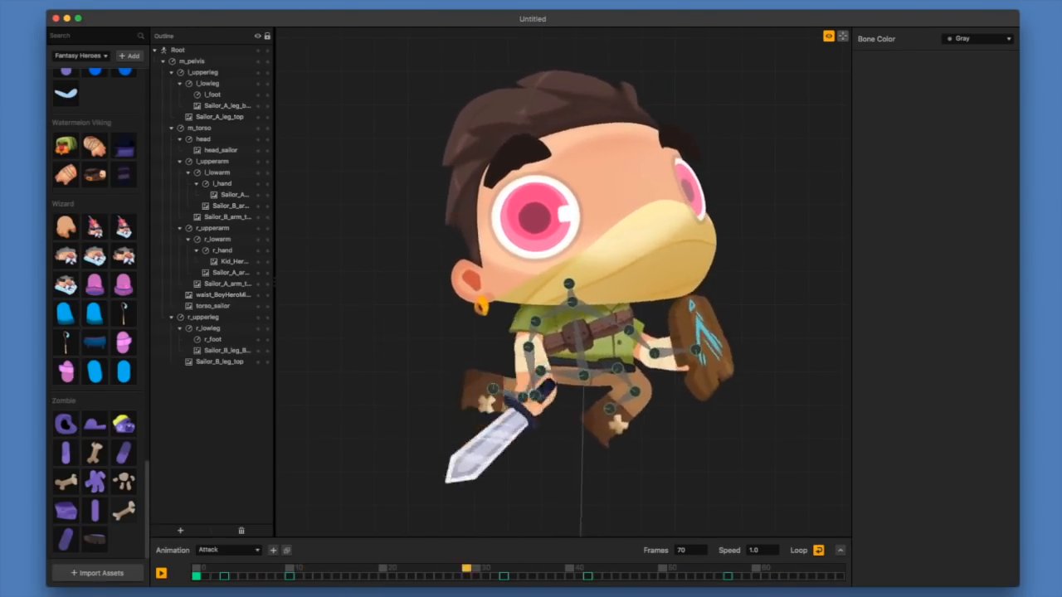
left_click(161, 573)
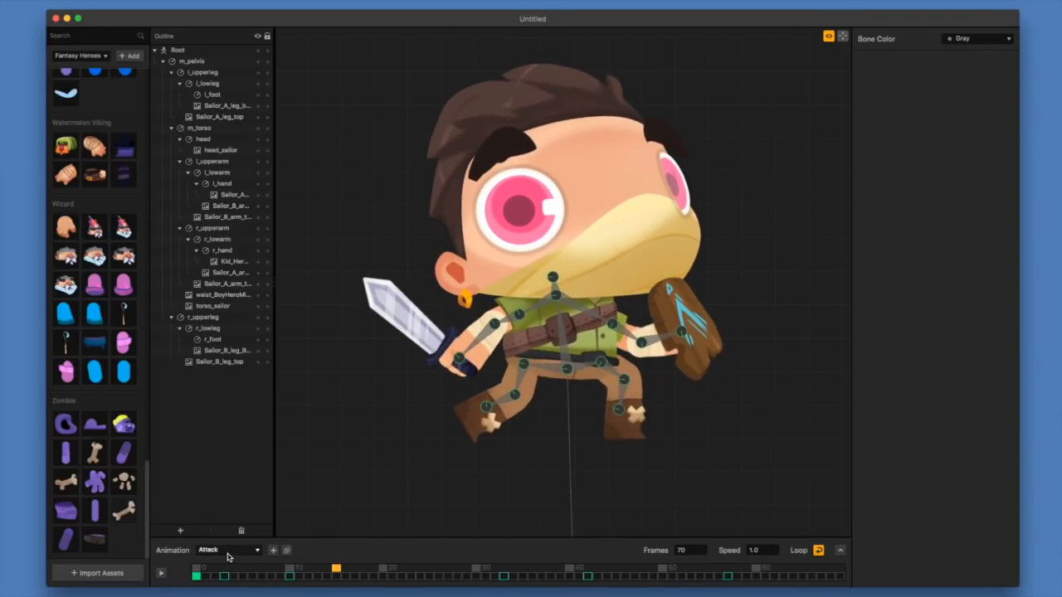
left_click(228, 551)
left_click(336, 551)
left_click_drag(336, 569, 155, 571)
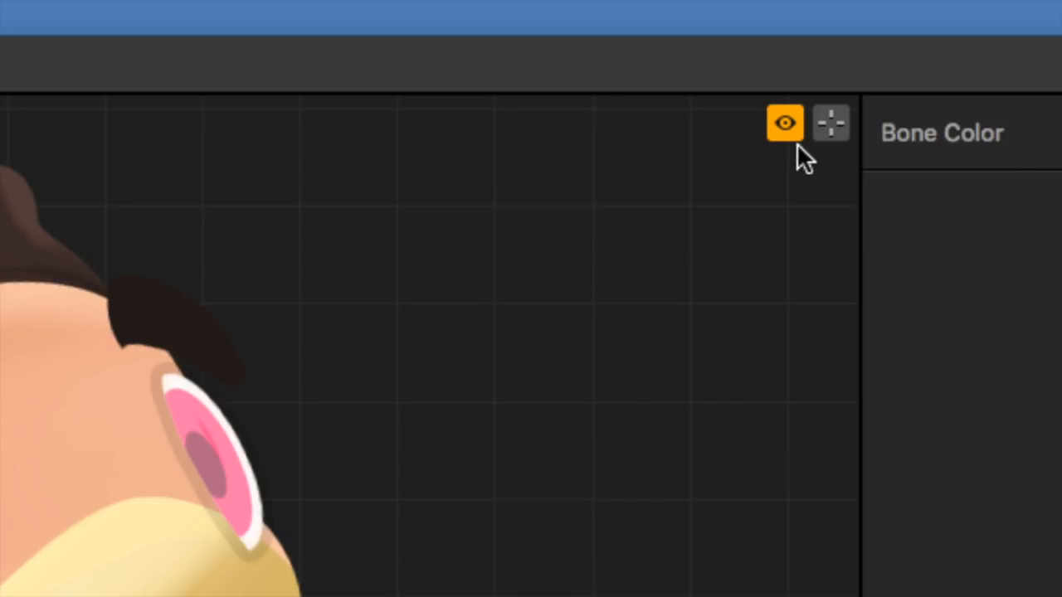
Step: Toggle the skeleton visibility on the character several times and leave the bones hidden
left_click(788, 132)
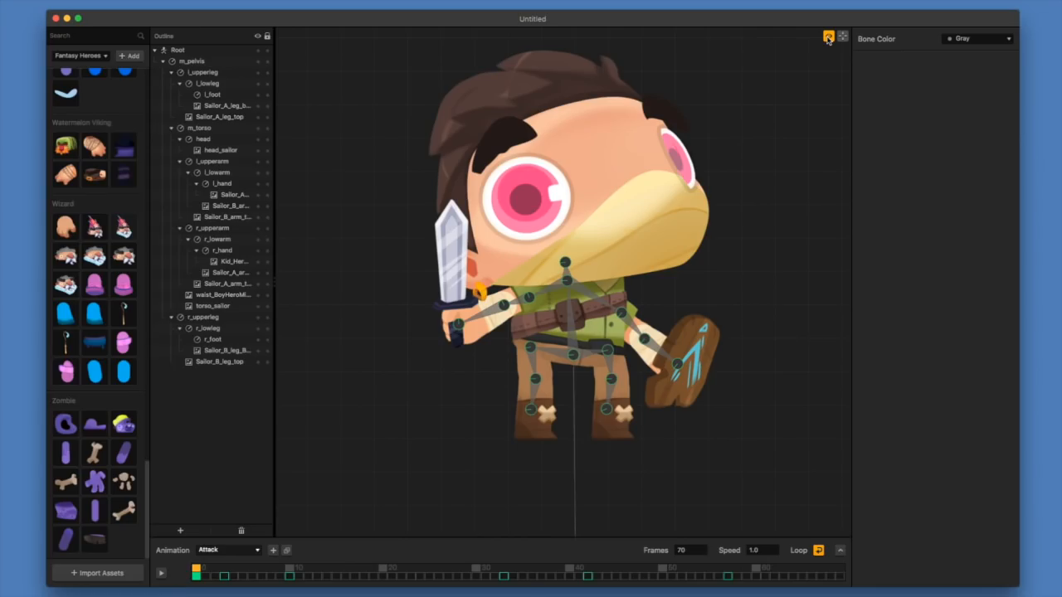
left_click(828, 37)
left_click(828, 38)
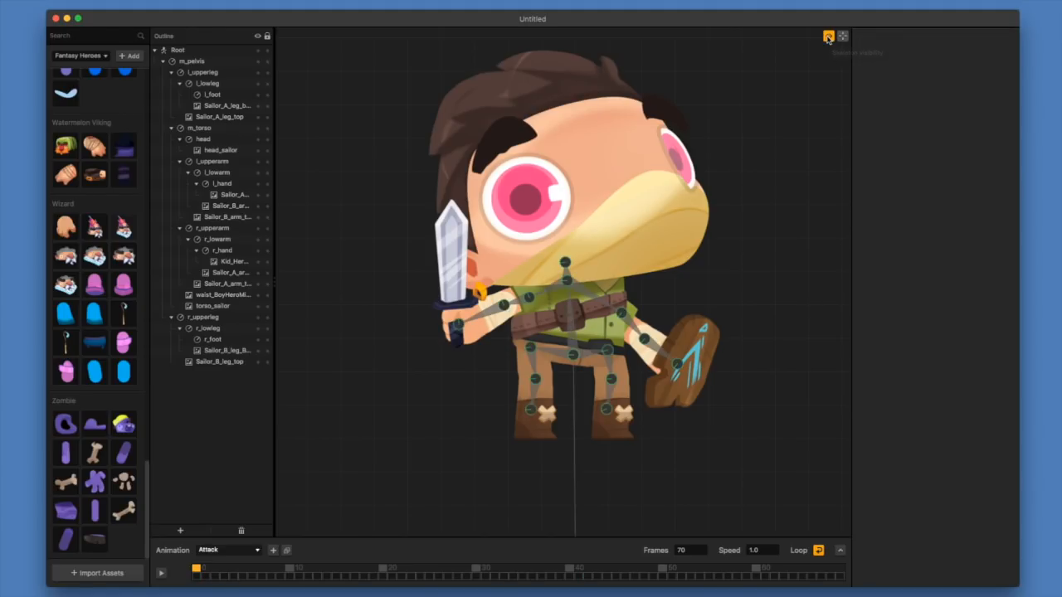
left_click(828, 37)
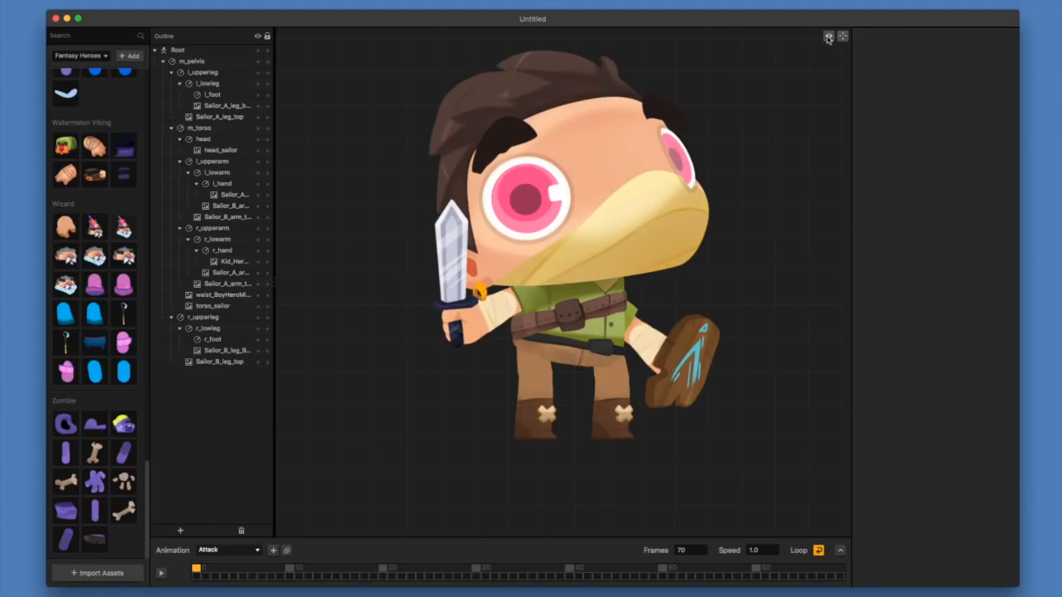
left_click(828, 38)
left_click(828, 37)
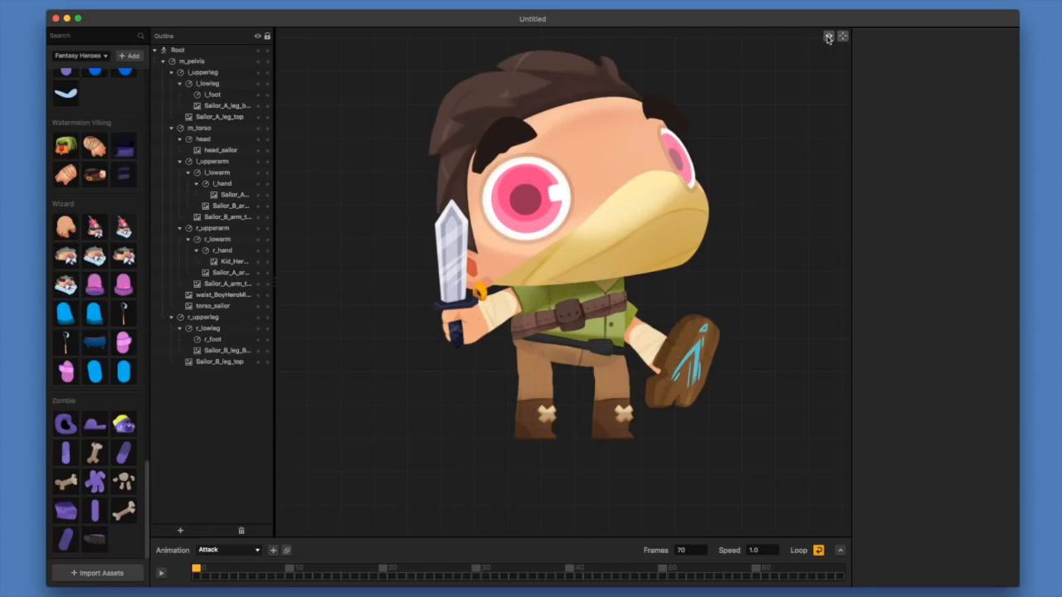
Step: Preview the Attack animation without bones and toggle the axes visibility on and off
left_click(162, 575)
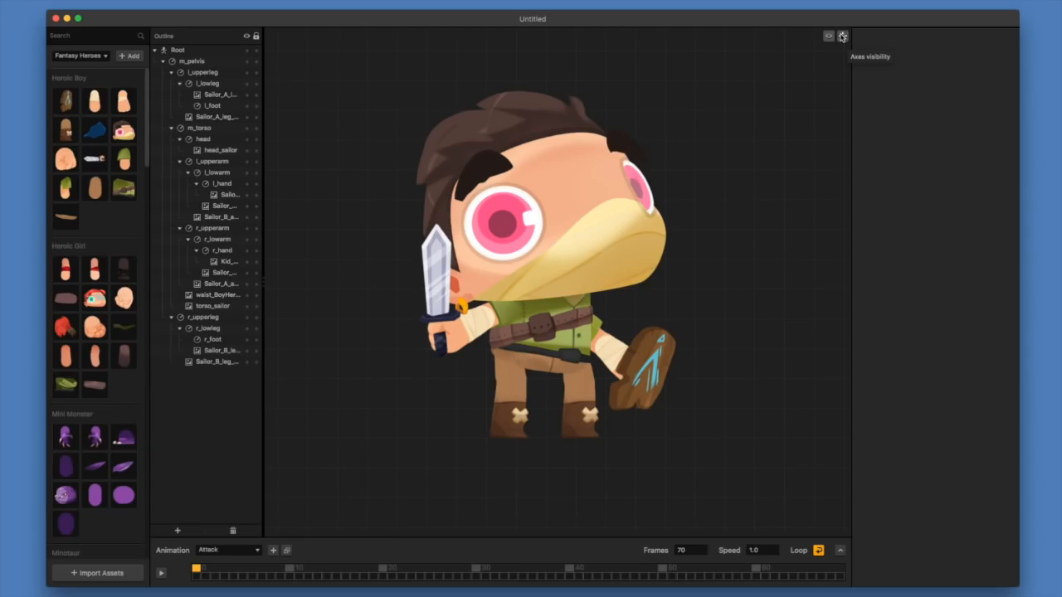
left_click(842, 37)
left_click(842, 37)
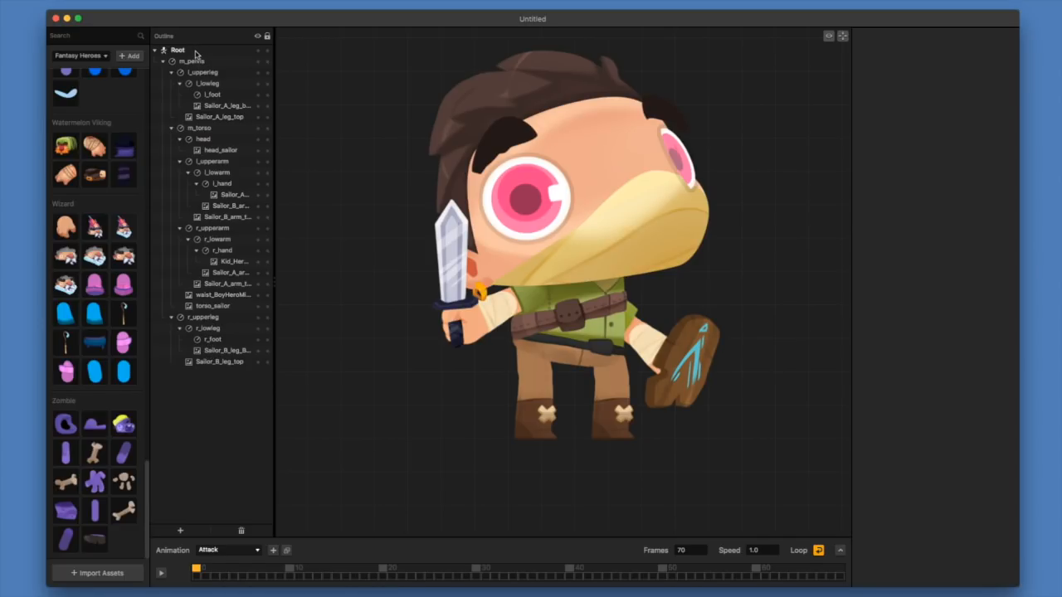
Step: Examine the skeleton hierarchy from Root, collapsing and expanding m_pelvis and picking the pelvis bone on the character
left_click(196, 54)
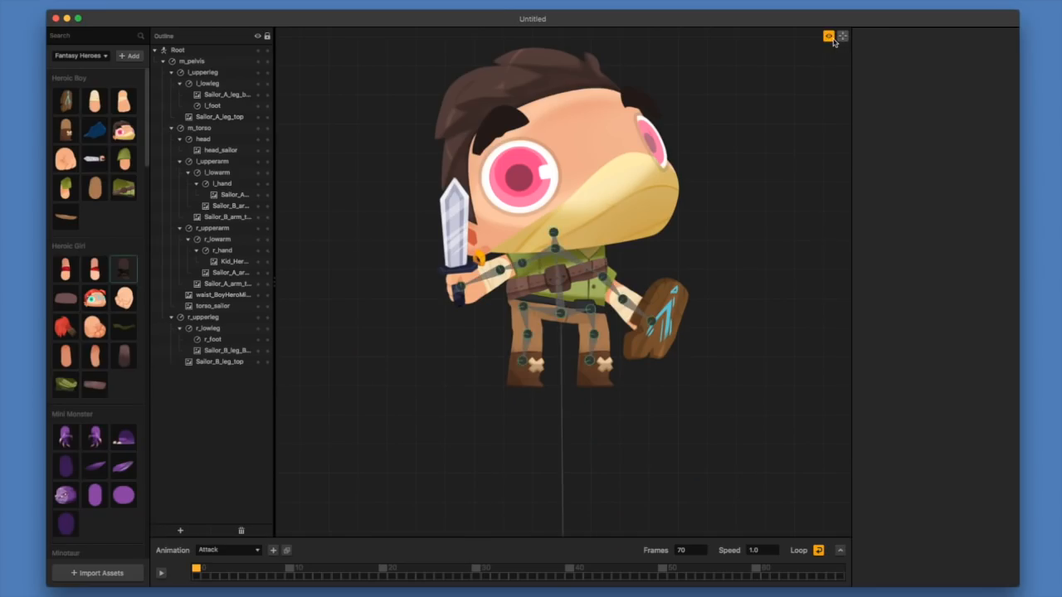
scroll(572, 345, "down", 3)
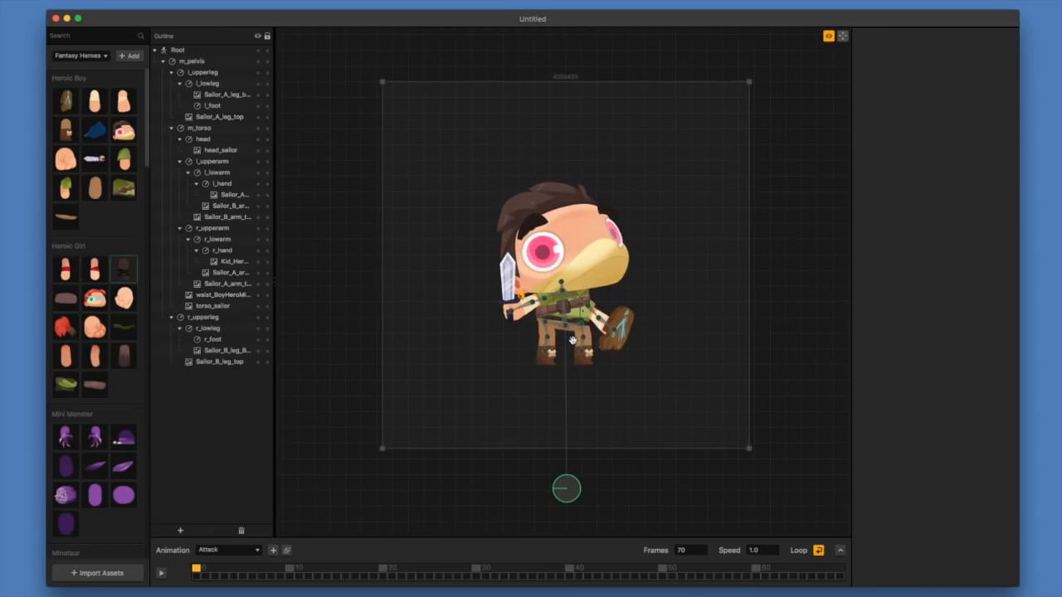
scroll(572, 340, "down", 3)
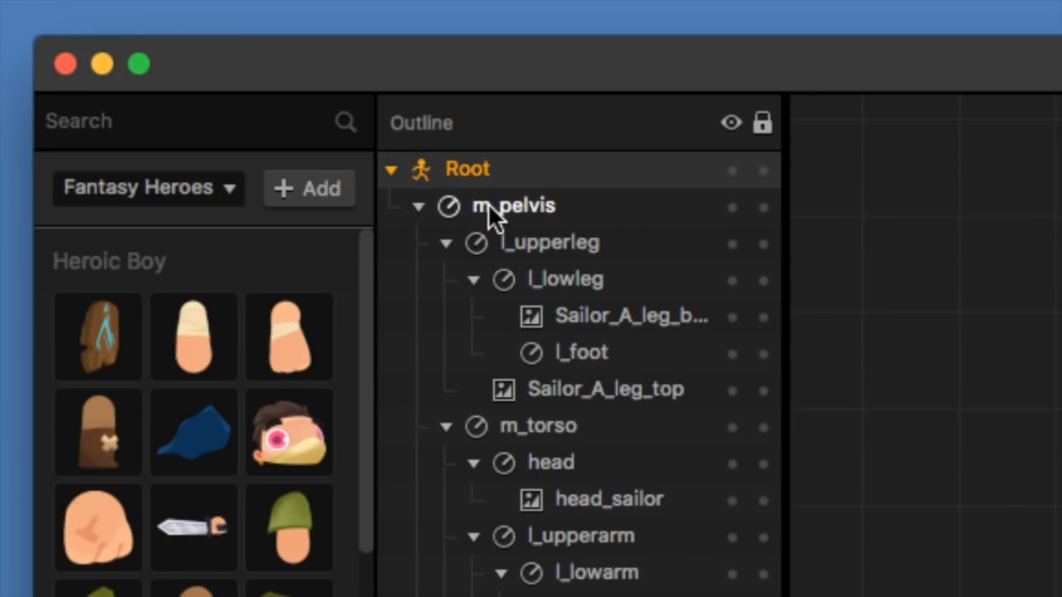
left_click(418, 205)
left_click(418, 205)
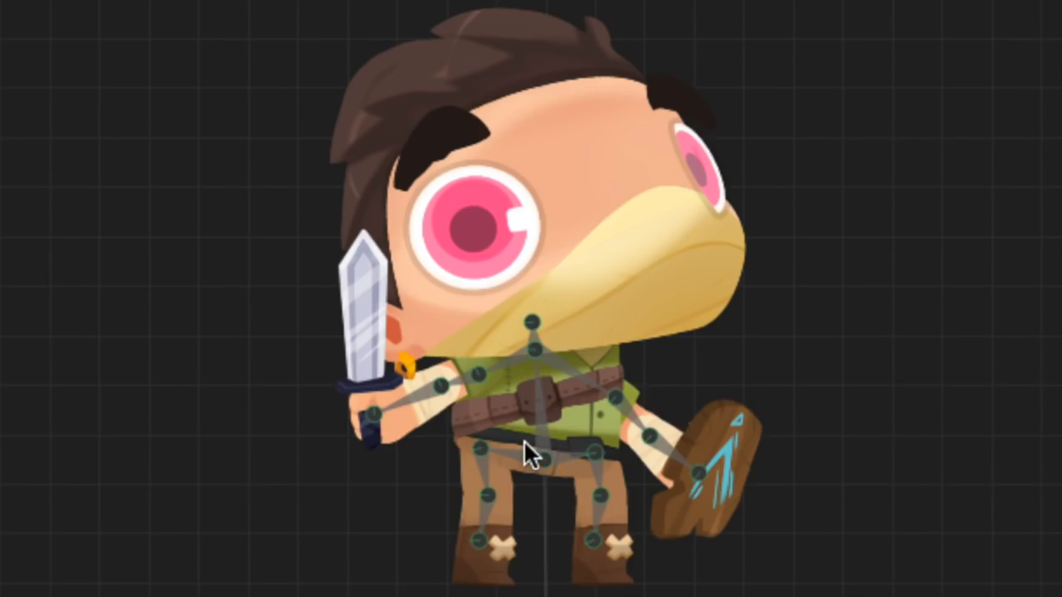
left_click(544, 459)
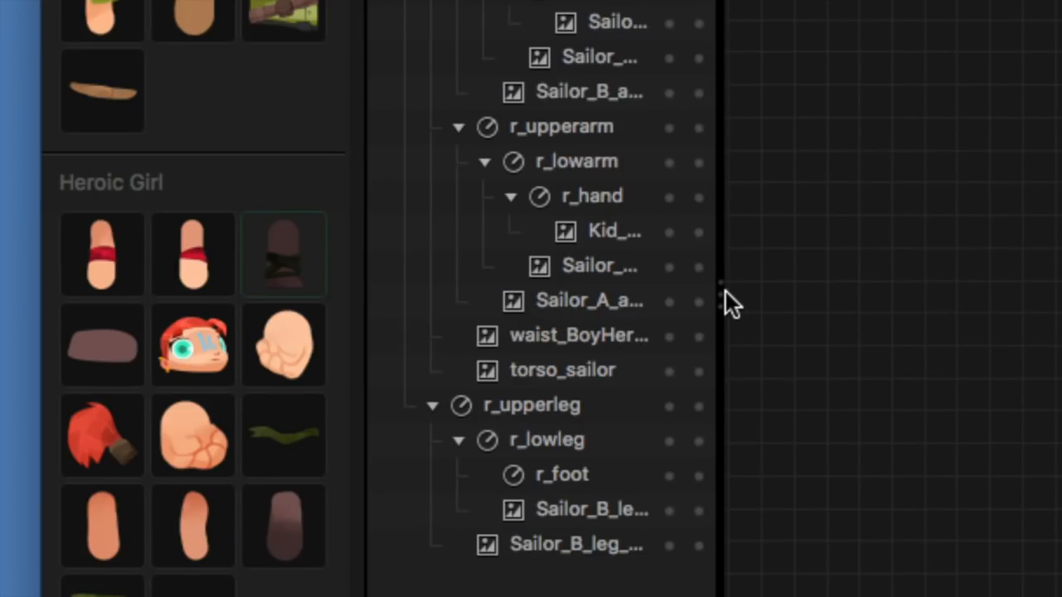
Step: Adjust the width of the outline and look through the Fantasy Heroes assets
left_click_drag(719, 292, 595, 301)
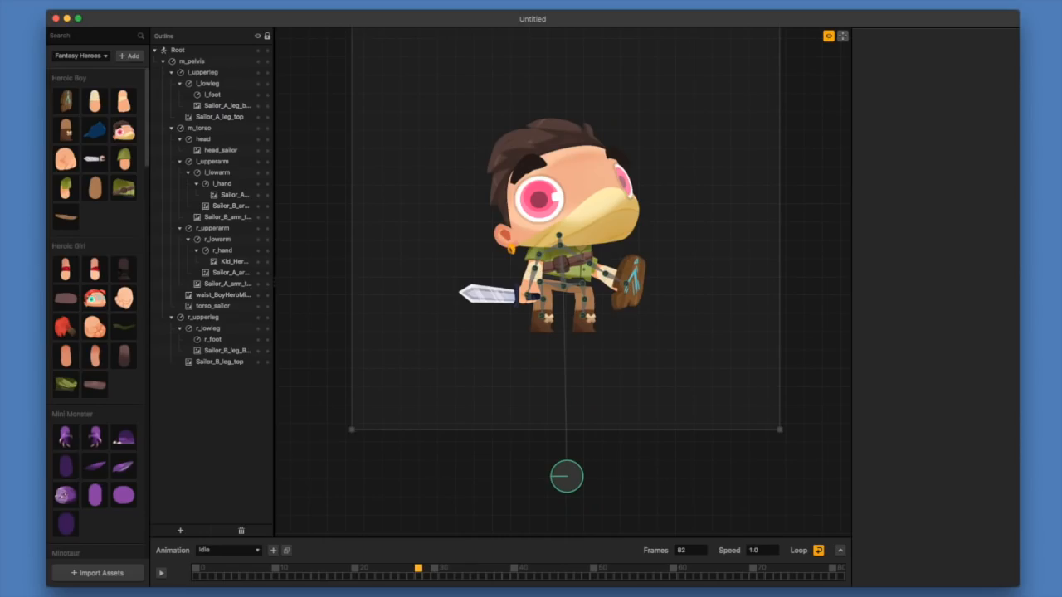
scroll(89, 485, "down", 10)
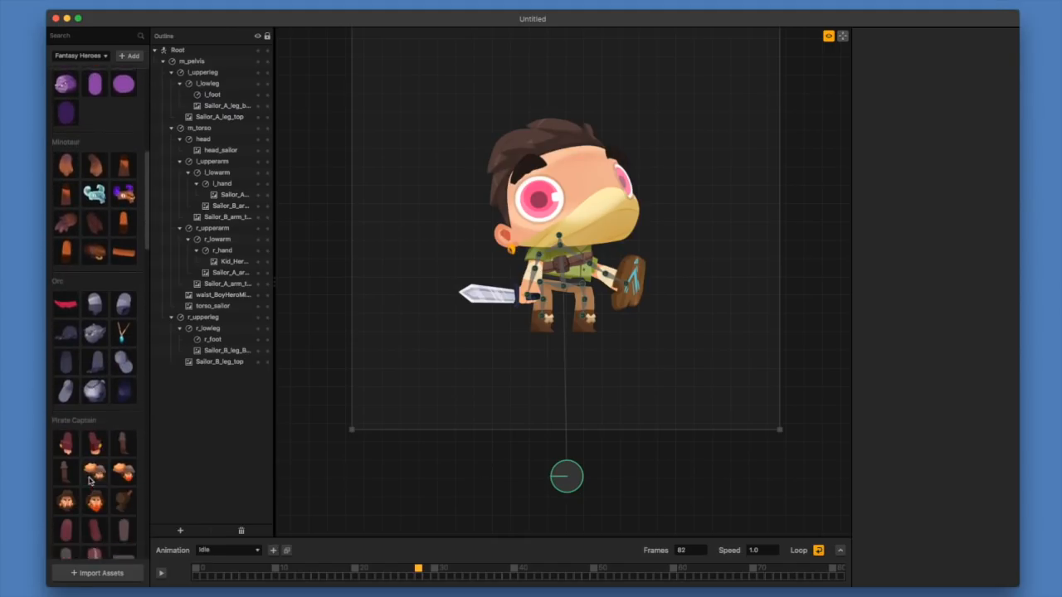
scroll(91, 481, "up", 10)
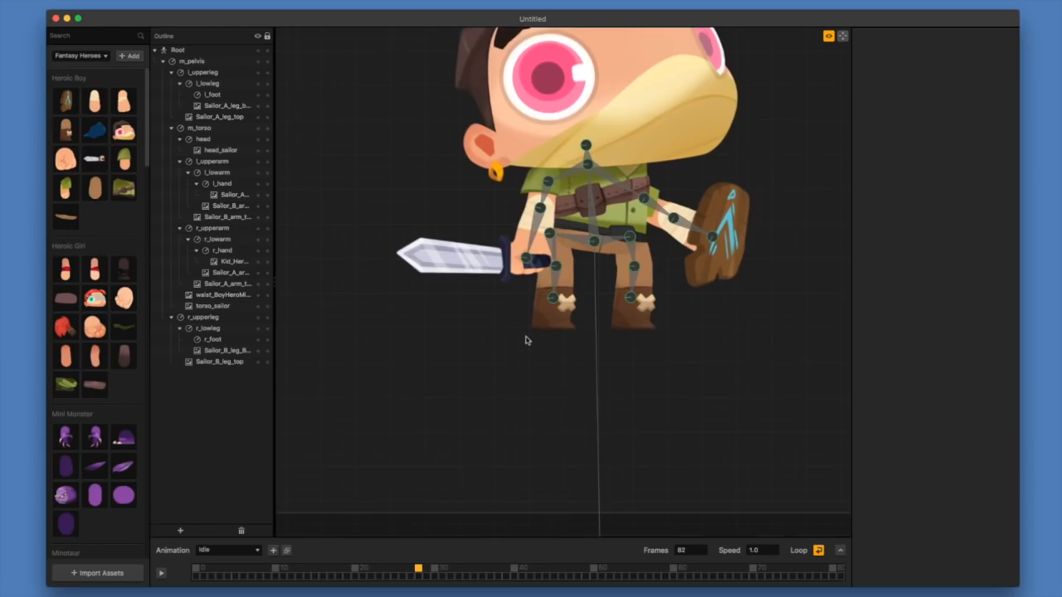
Step: Delete the bottom leg images from both of the Heroic Boy's legs
left_click(554, 319)
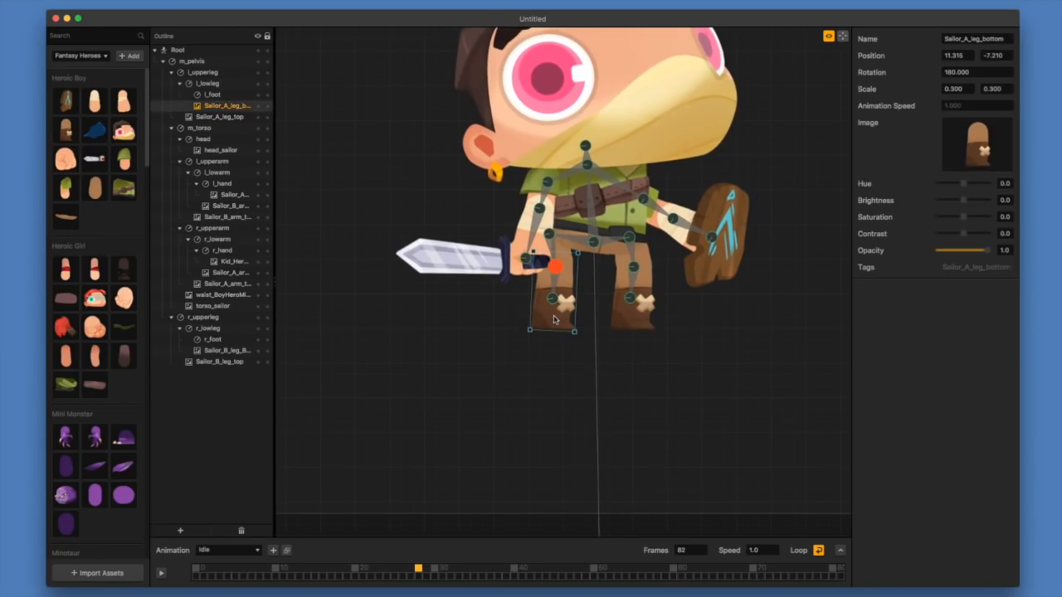
key("Delete")
left_click(634, 315)
key("Delete")
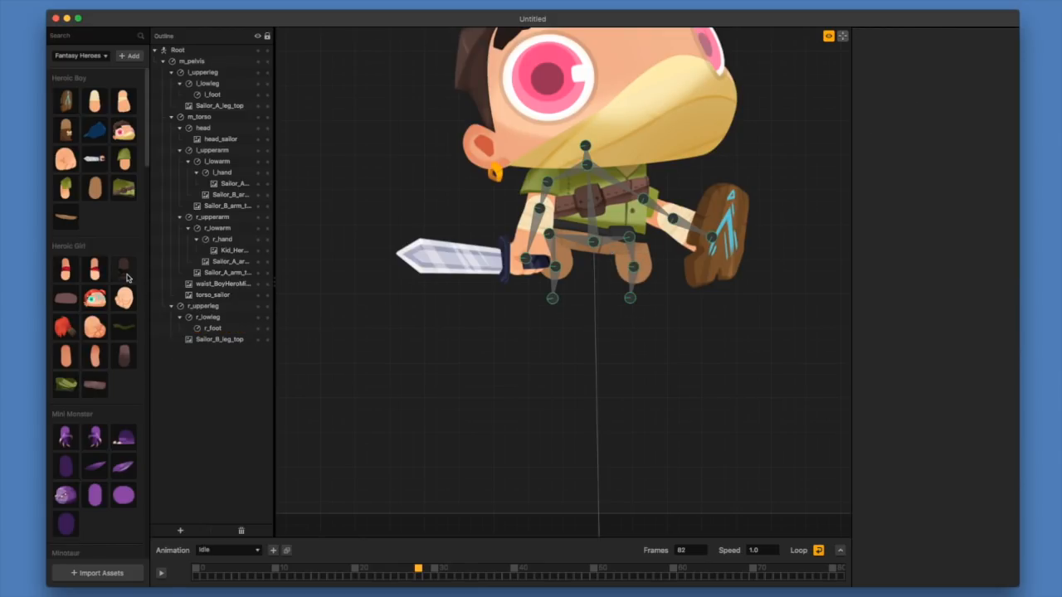
Step: Attach the Bottom Leg - Heroic Girl image to both lower leg bones and scale each boot to fit its leg
left_click_drag(124, 279, 555, 264)
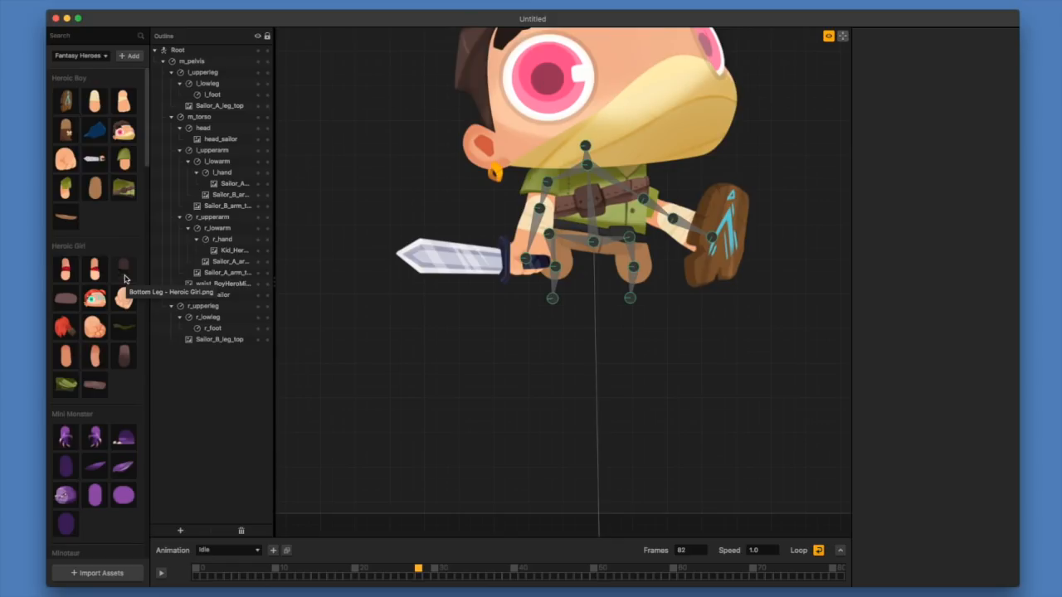
left_click_drag(463, 375, 463, 378)
left_click_drag(490, 438, 481, 460)
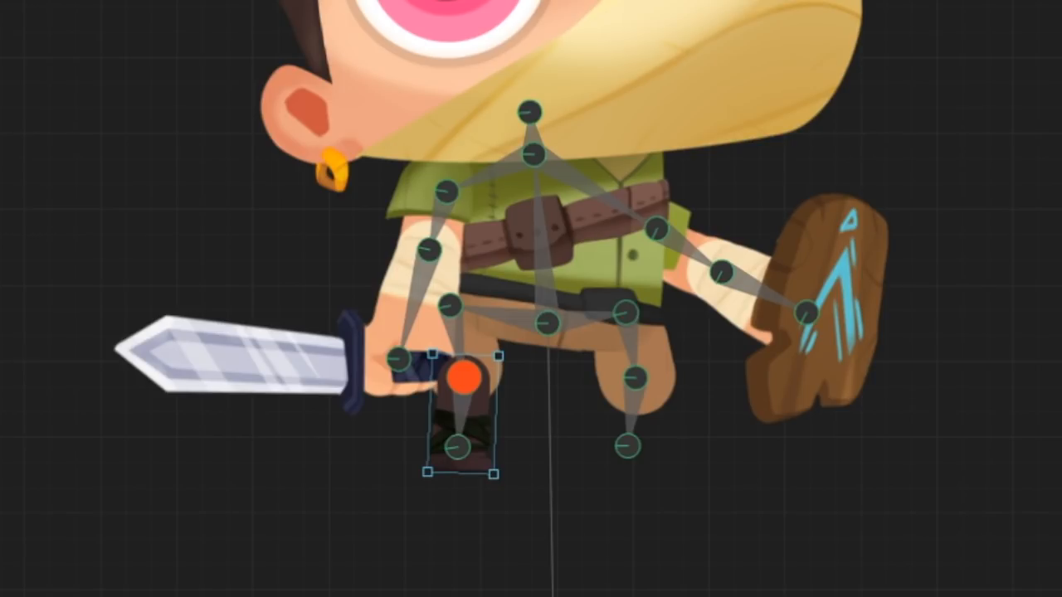
left_click_drag(249, 596, 636, 388)
left_click_drag(651, 433, 651, 473)
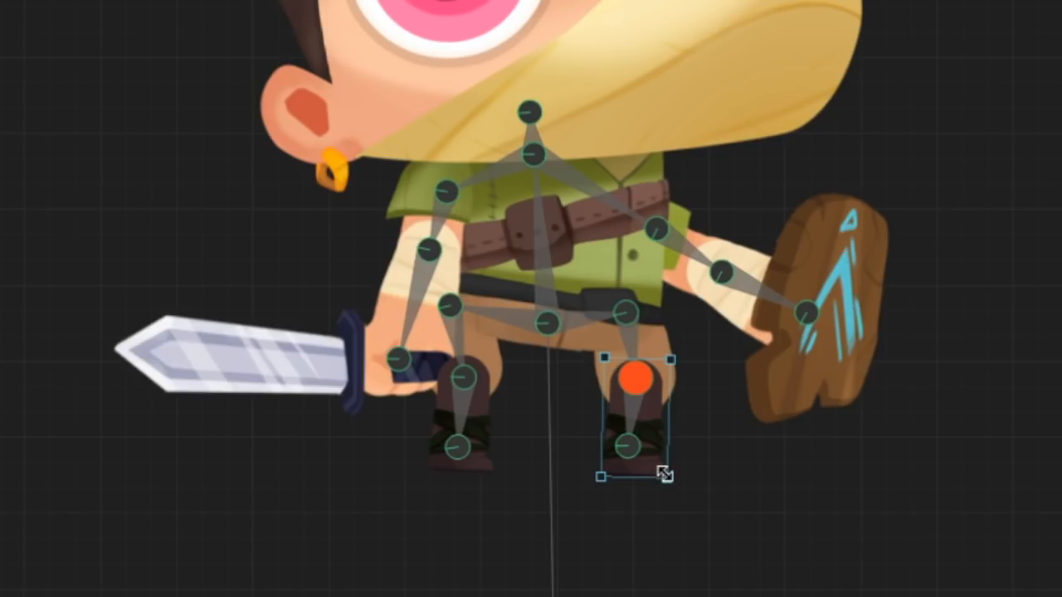
Step: Stretch the Heroic Girl boot images on both lower legs so each fits its leg
left_click_drag(665, 475, 653, 509)
left_click(483, 470)
left_click_drag(486, 472, 496, 498)
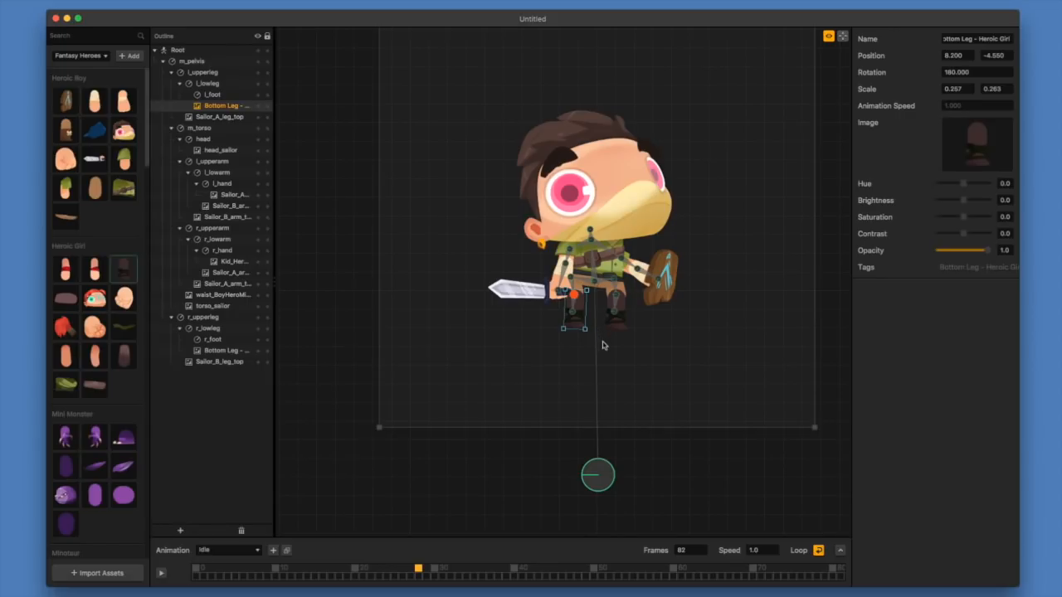
left_click(608, 362)
left_click_drag(609, 360, 605, 377)
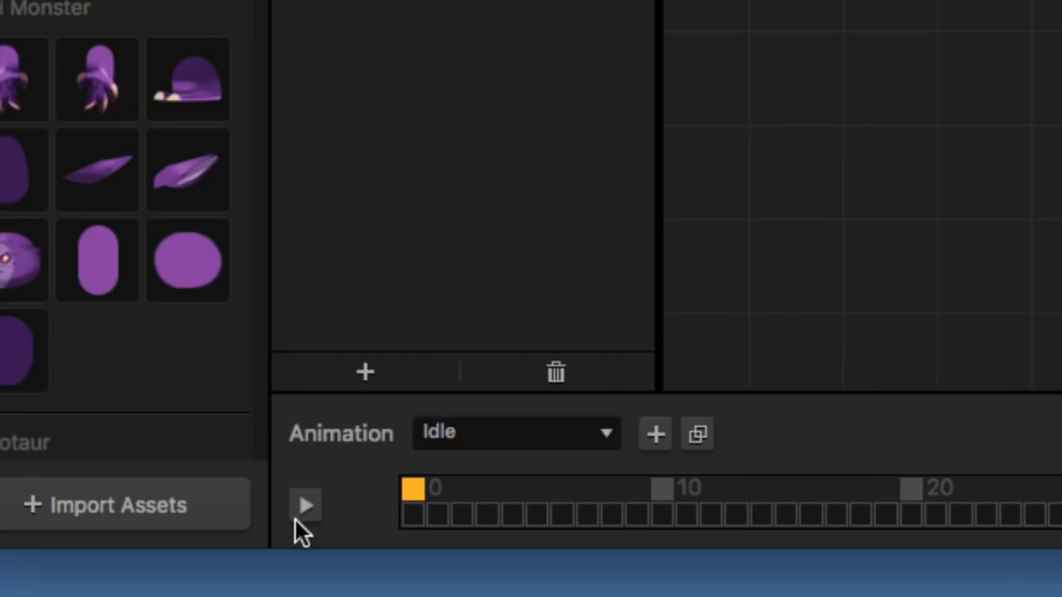
Step: Preview the Idle, Attack and Jump animations with the skeleton hidden, stop playback and show the skeleton again
left_click(301, 511)
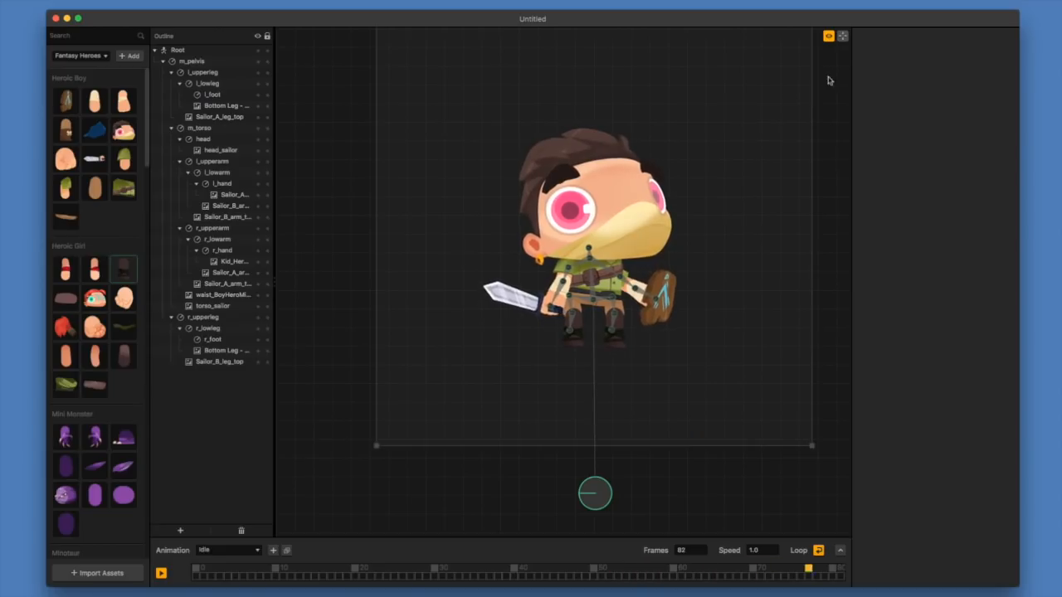
left_click(828, 36)
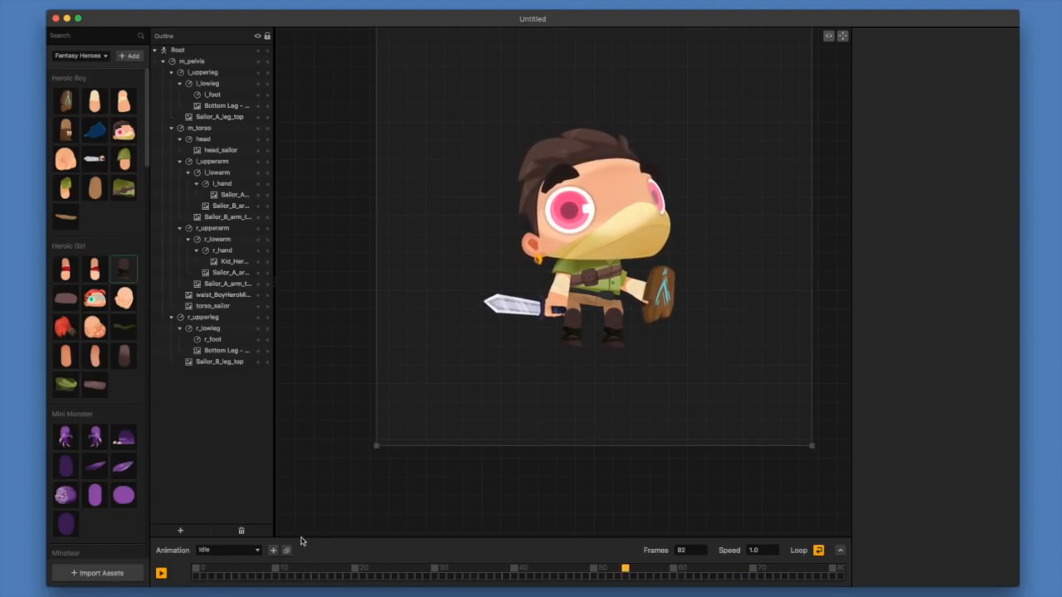
left_click(253, 550)
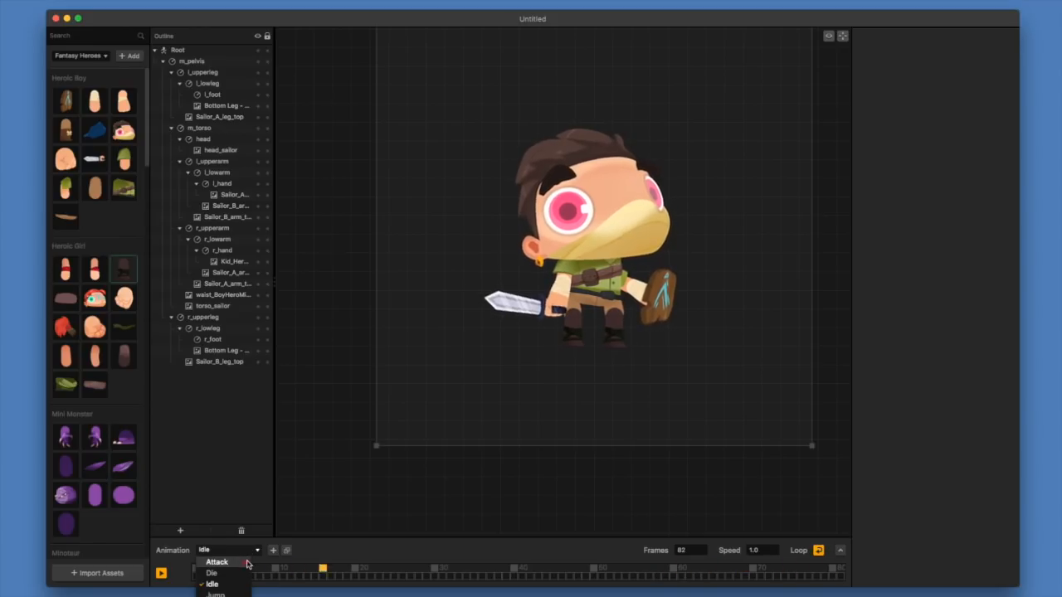
left_click(232, 563)
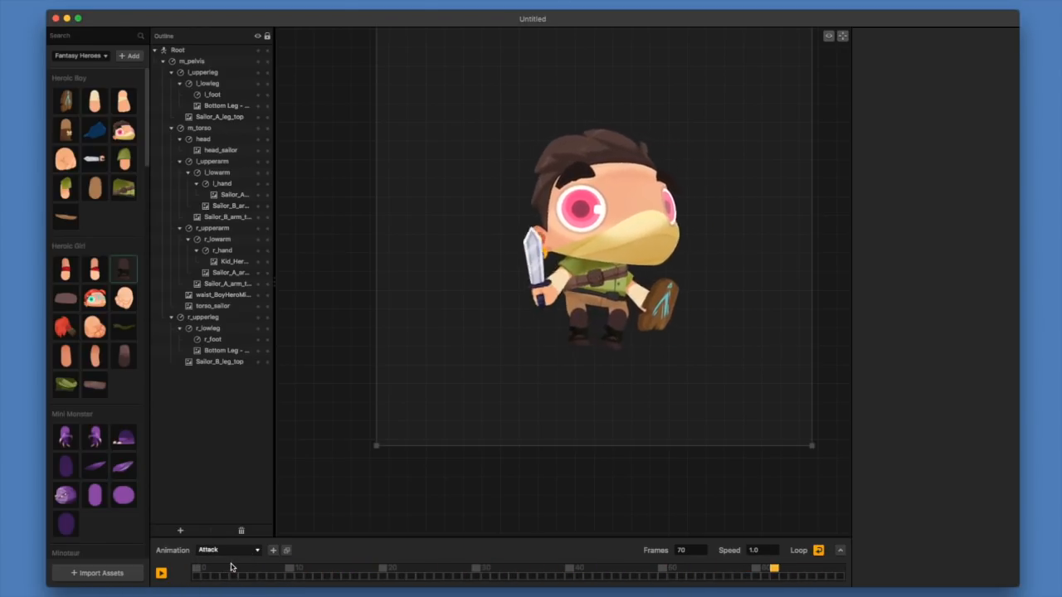
left_click(220, 550)
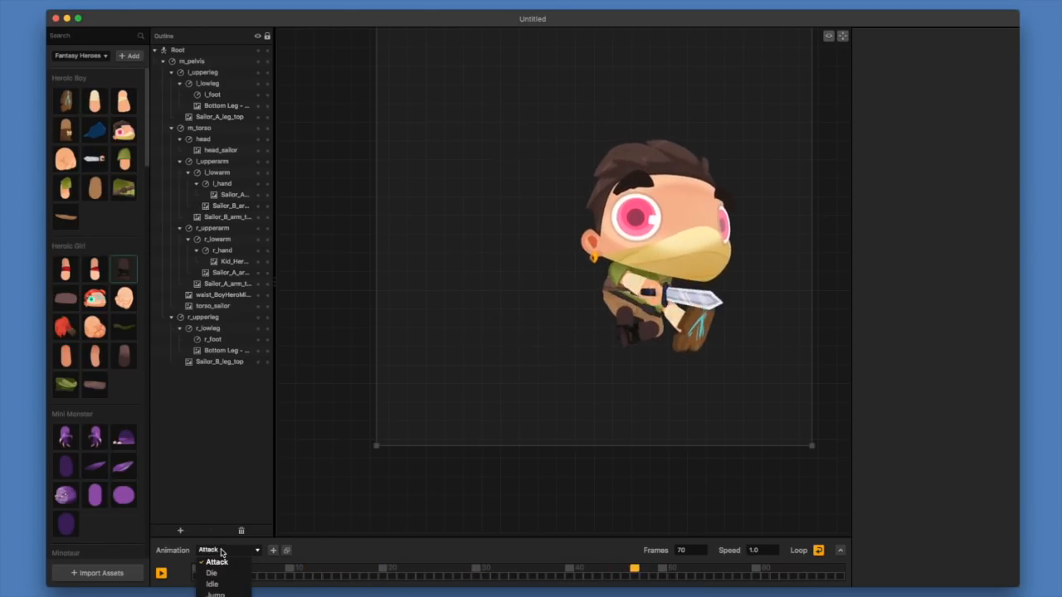
left_click(234, 573)
left_click(241, 594)
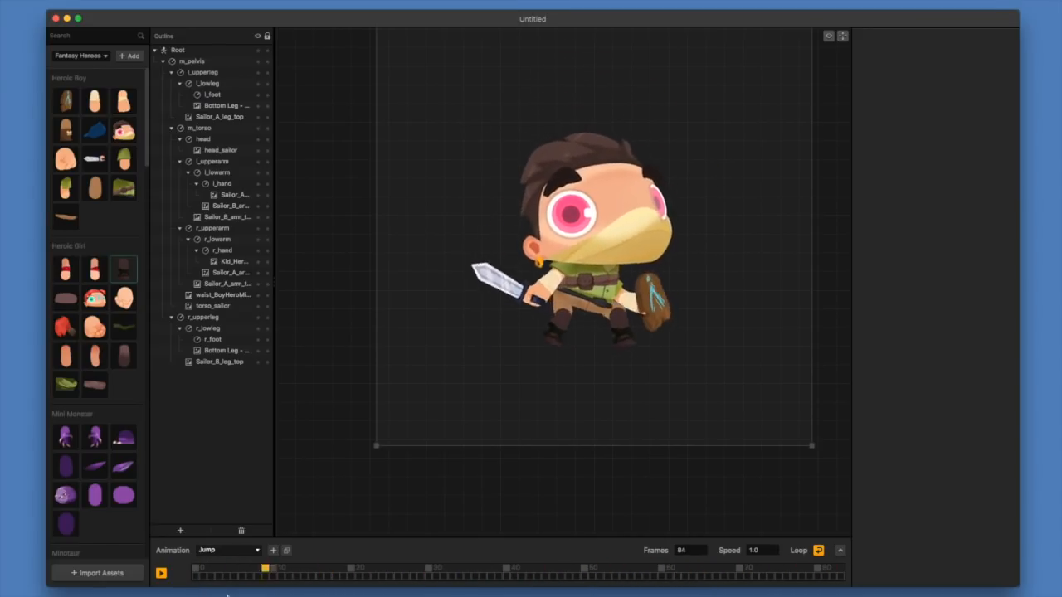
left_click(161, 573)
left_click(161, 573)
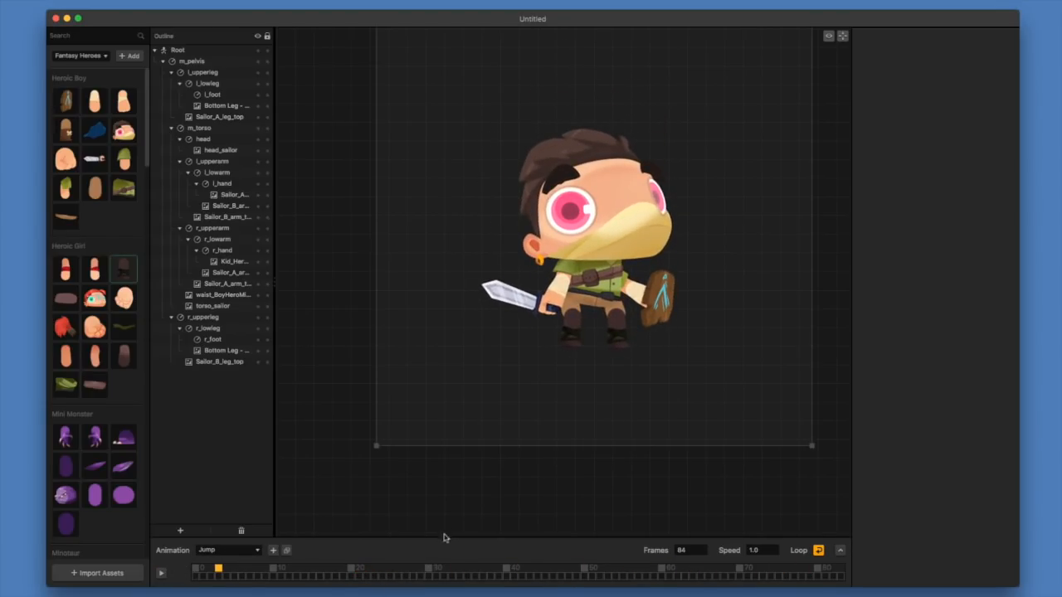
left_click(828, 36)
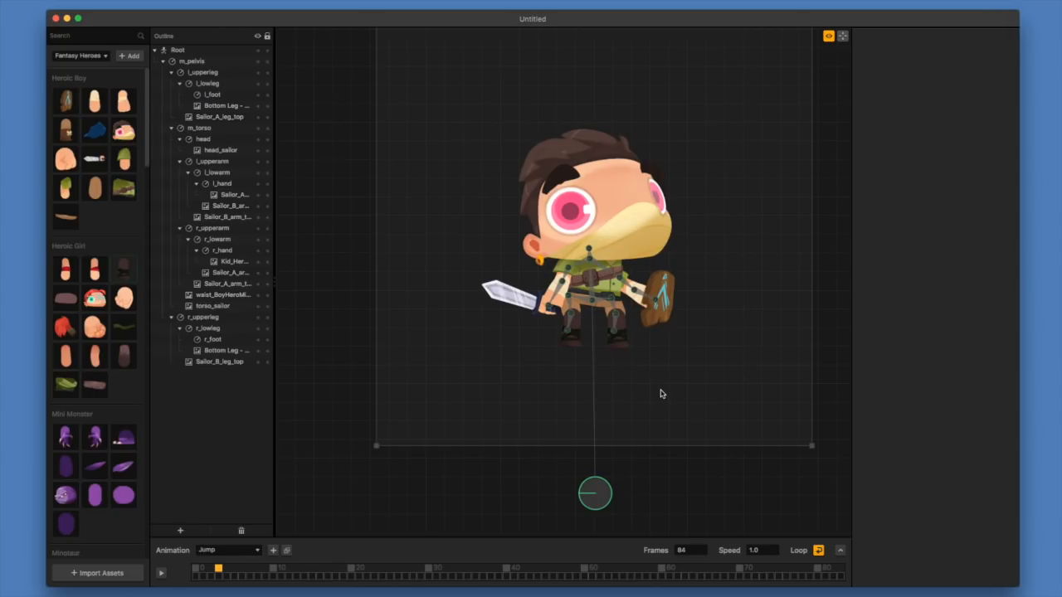
Step: Look through the Minimal Character assets, from arms and bodies to mouths and tops
left_click(94, 56)
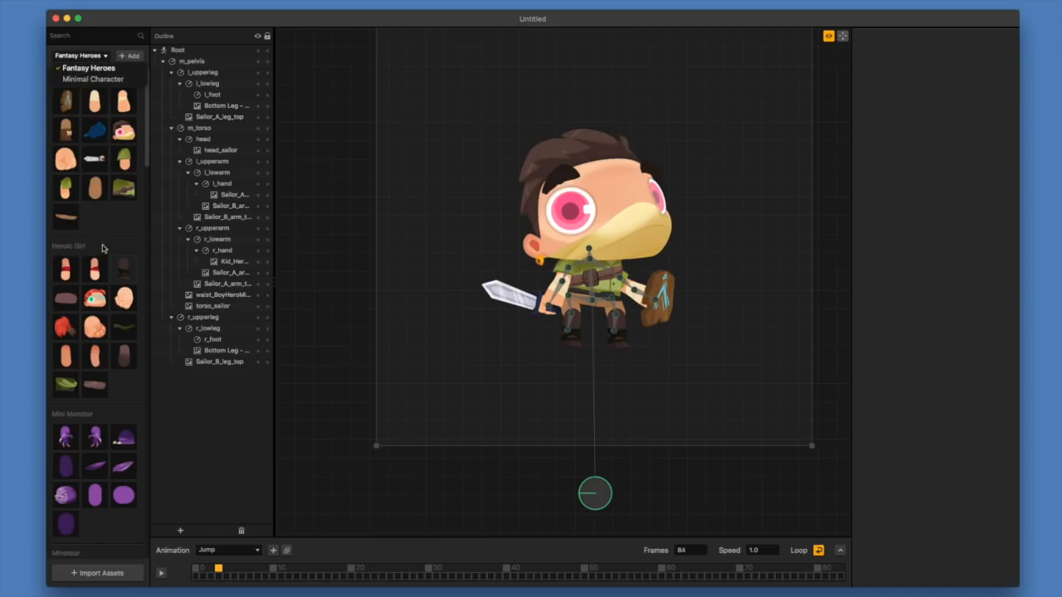
left_click(93, 80)
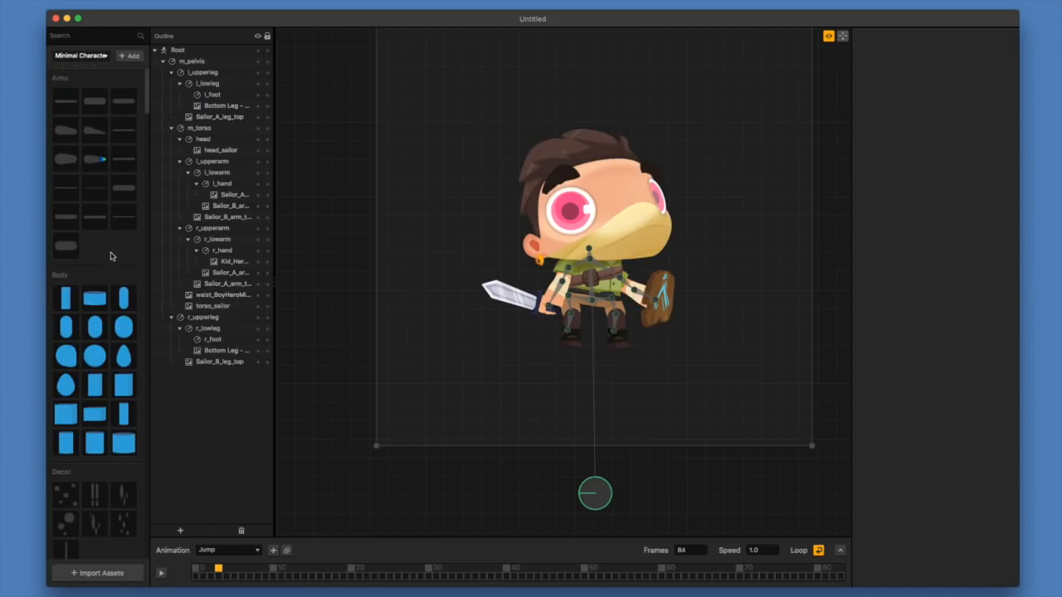
scroll(111, 256, "down", 15)
scroll(107, 274, "down", 10)
scroll(107, 274, "down", 15)
scroll(106, 277, "down", 15)
scroll(106, 276, "down", 15)
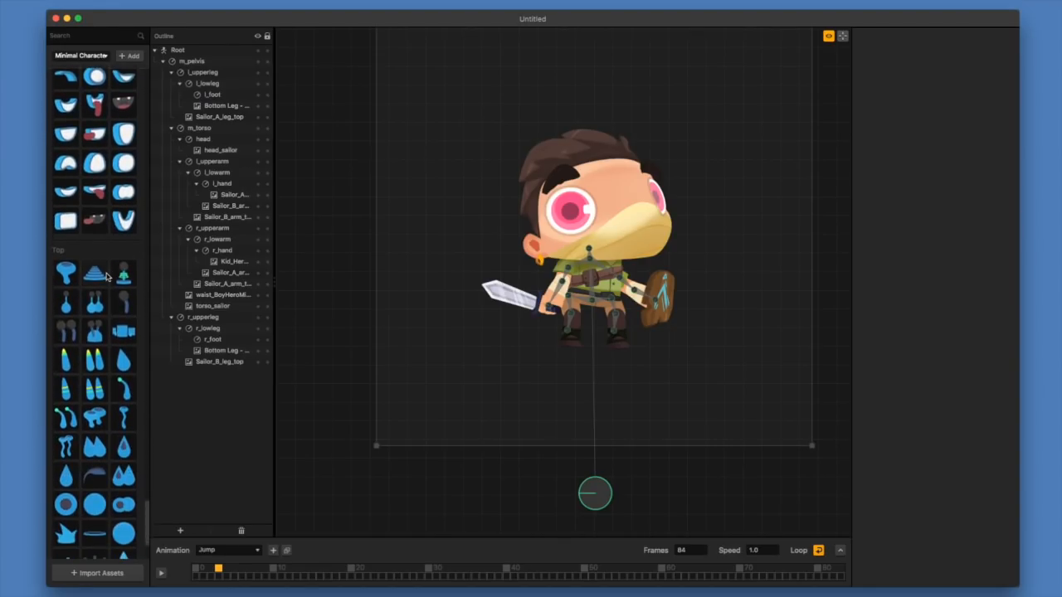
scroll(106, 277, "down", 4)
scroll(106, 277, "up", 20)
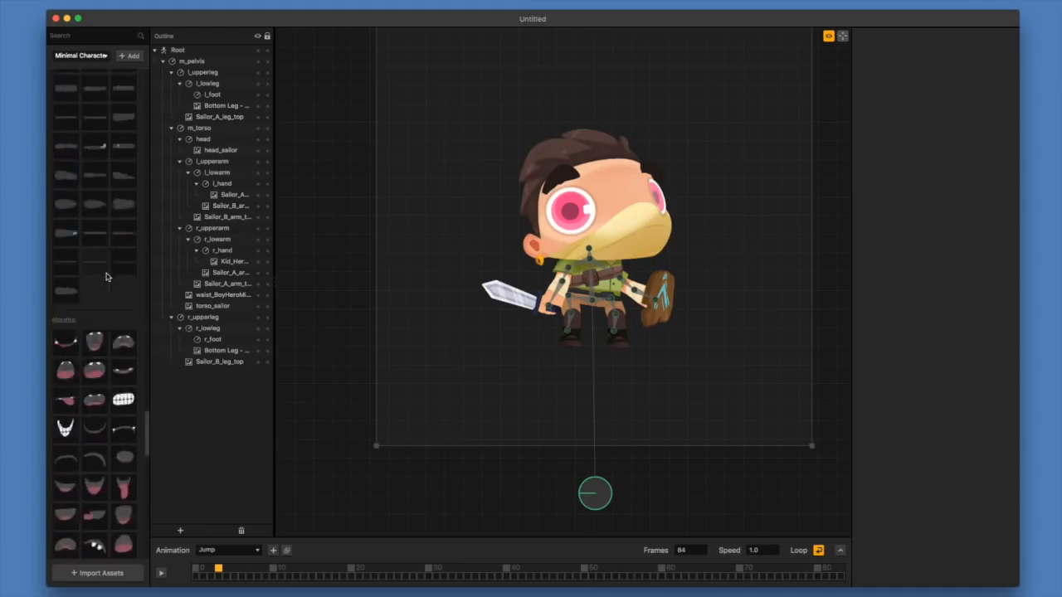
scroll(106, 276, "up", 3)
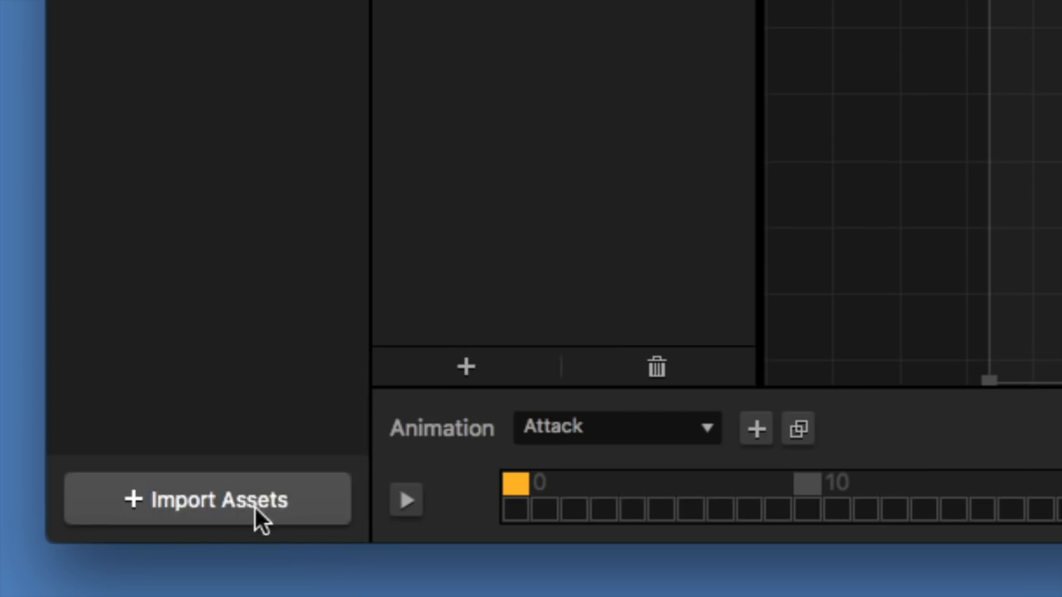
Step: Import p_foot_walk_0.png and p_foot_walk_a.png from the Goblin Feet folder on the Desktop as assets
left_click(226, 491)
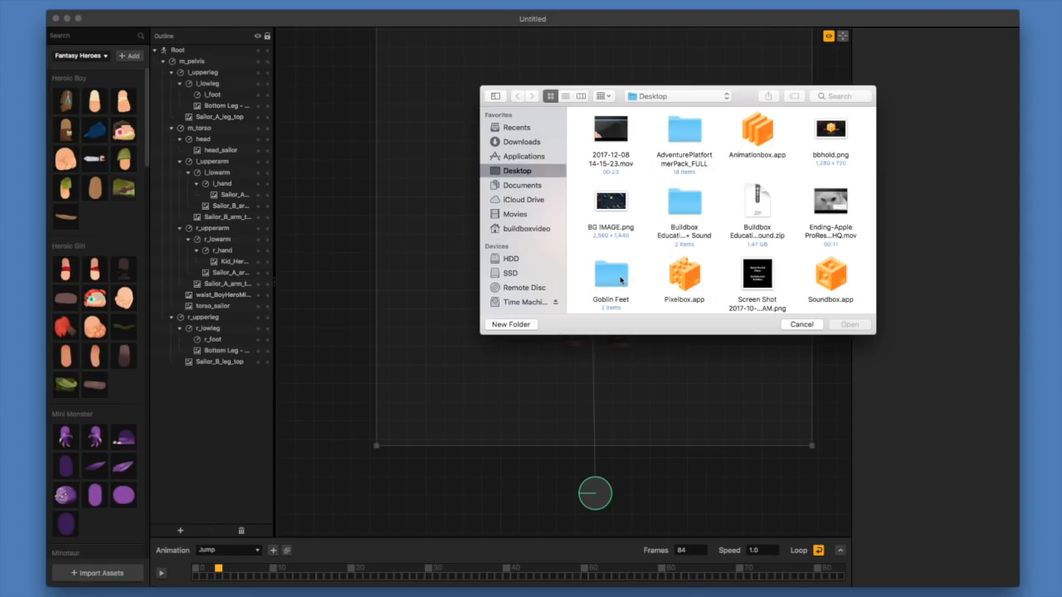
double_click(621, 280)
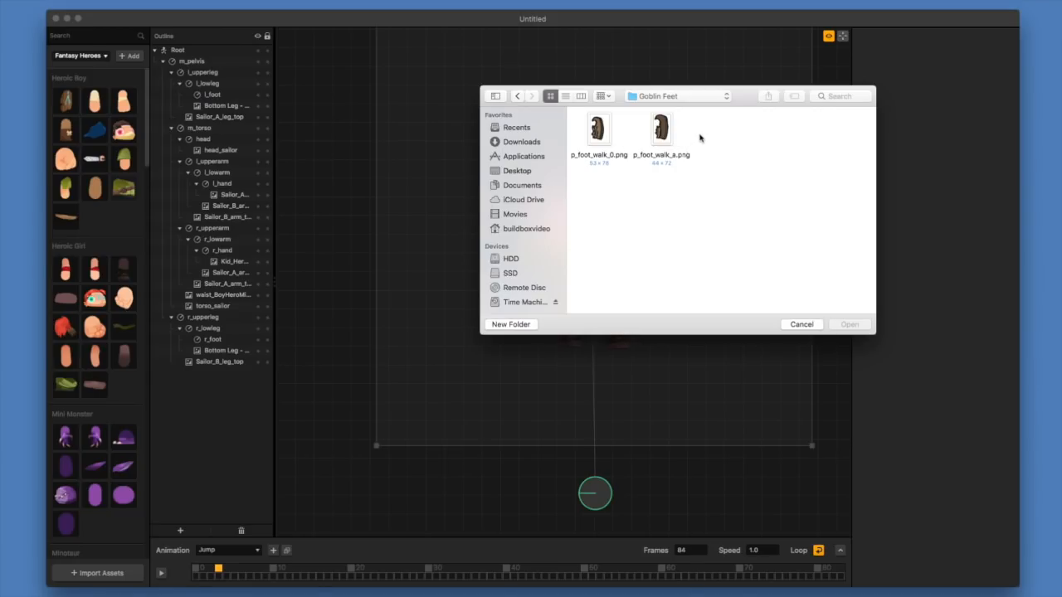
left_click_drag(700, 137, 595, 144)
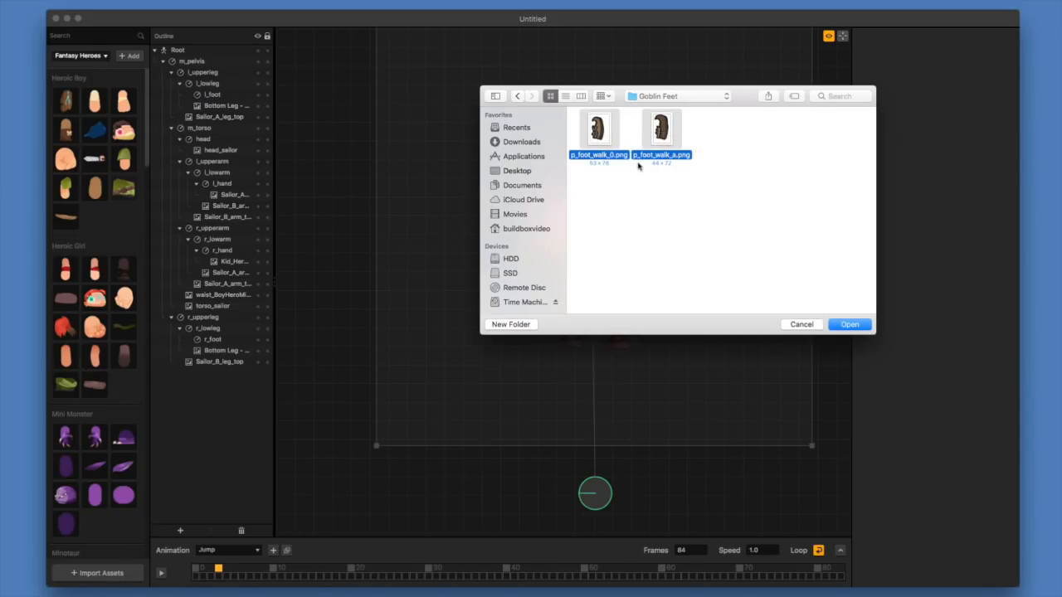
left_click(849, 325)
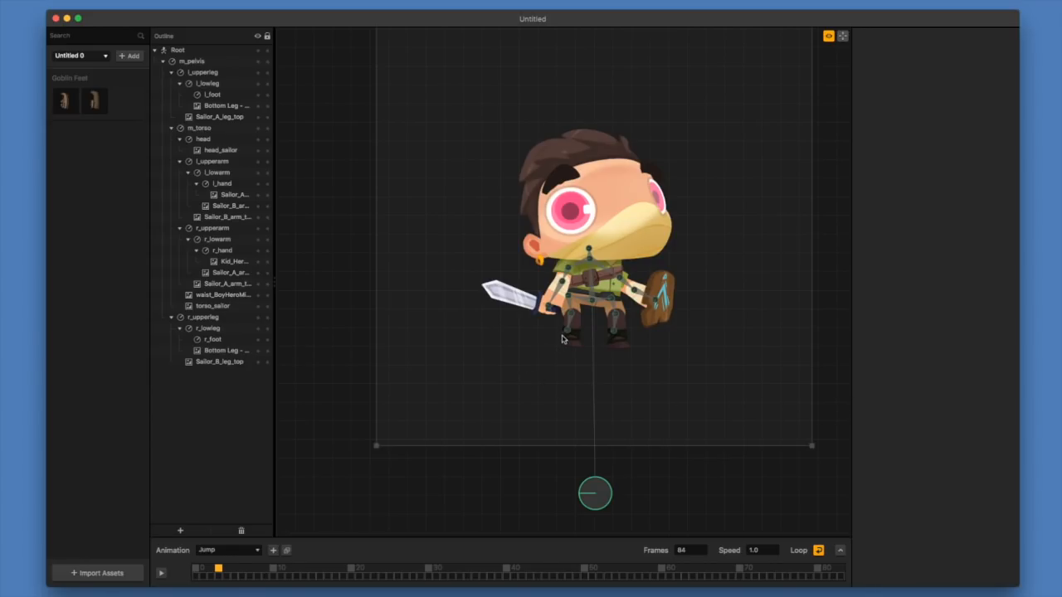
Step: Move the l_foot and r_foot bones down to the feet of the boots
scroll(561, 339, "up", 5)
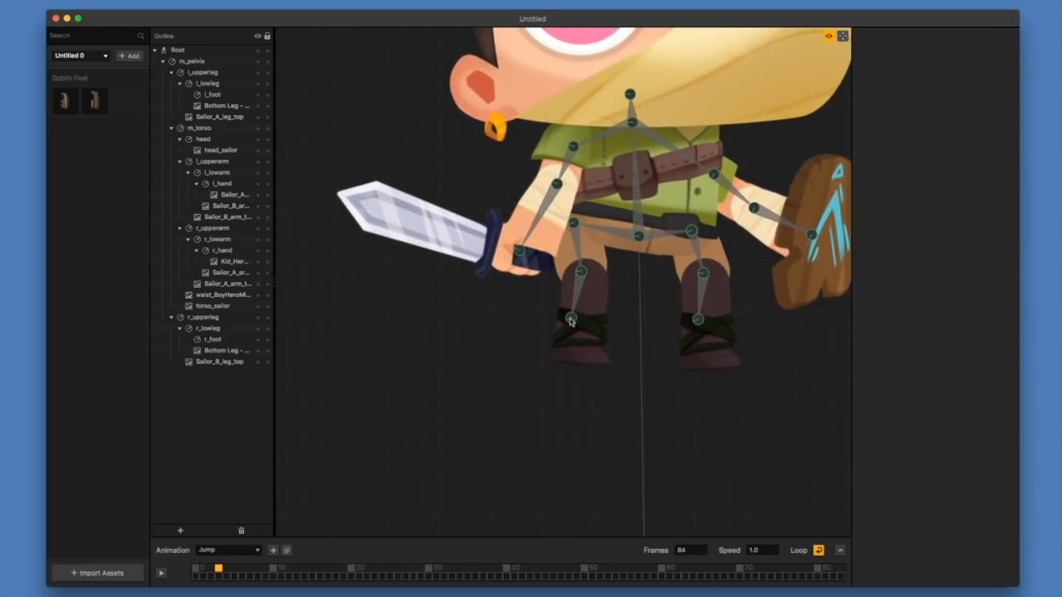
left_click(571, 319)
left_click_drag(571, 319, 565, 352)
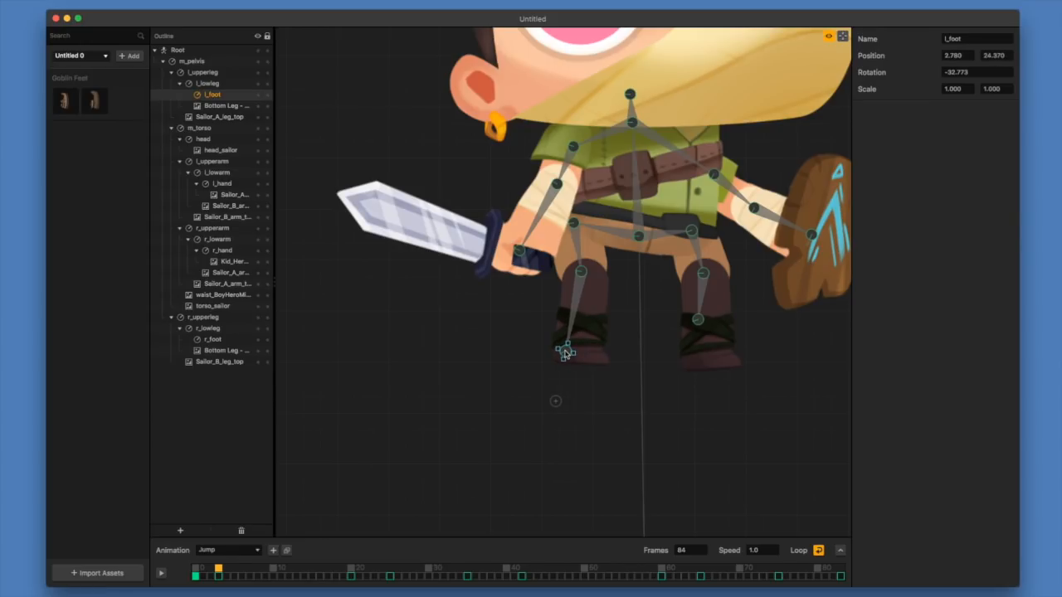
left_click_drag(698, 320, 695, 360)
left_click_drag(695, 362, 695, 360)
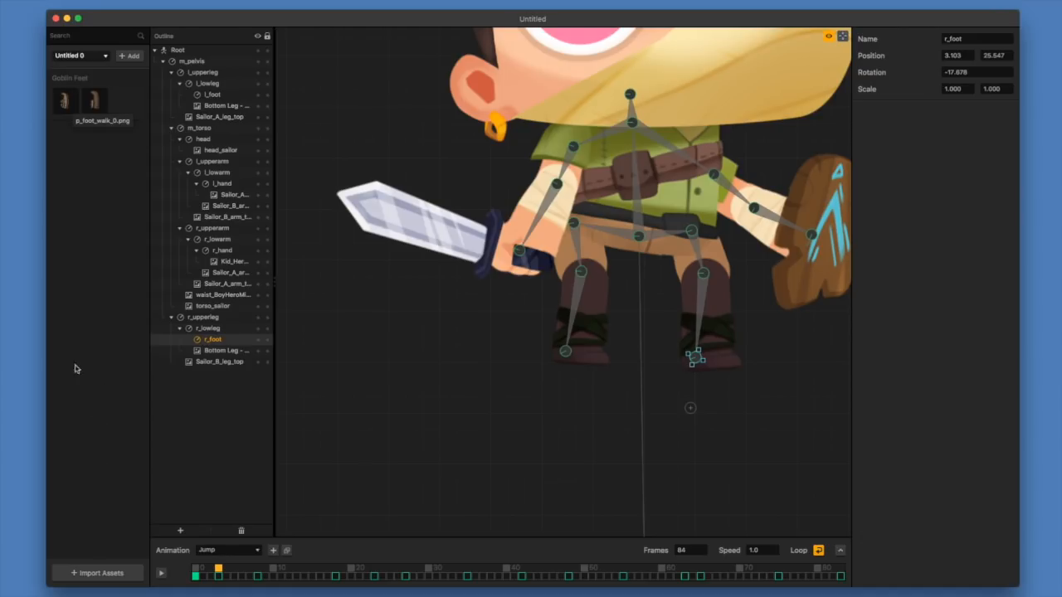
Step: Attach the p_foot_walk_0 image to the l_foot bone, turn it level and enlarge it to cover the boot's foot
left_click_drag(63, 105, 565, 350)
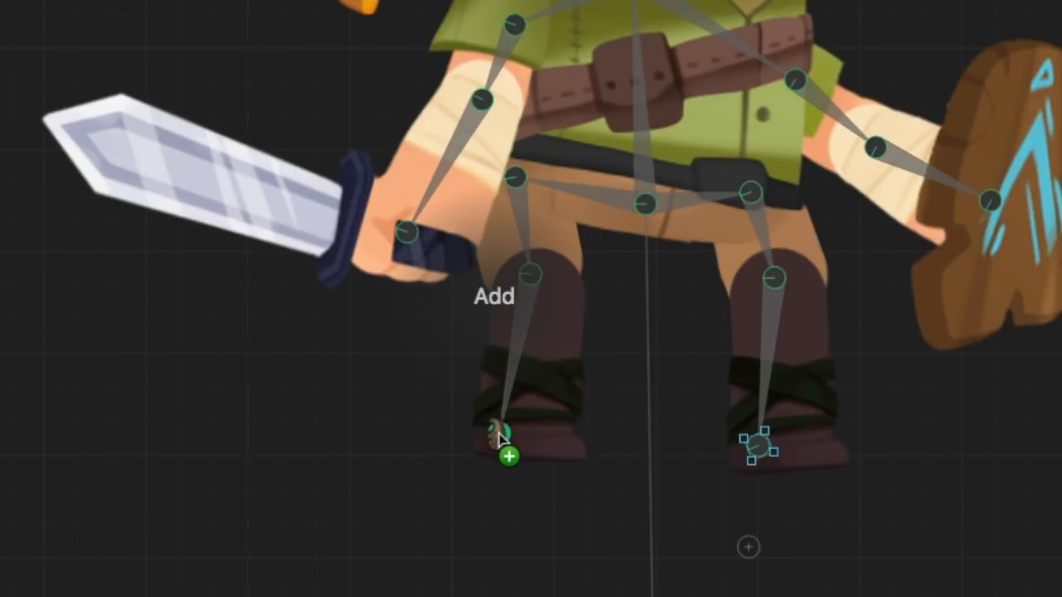
left_click_drag(499, 435, 501, 439)
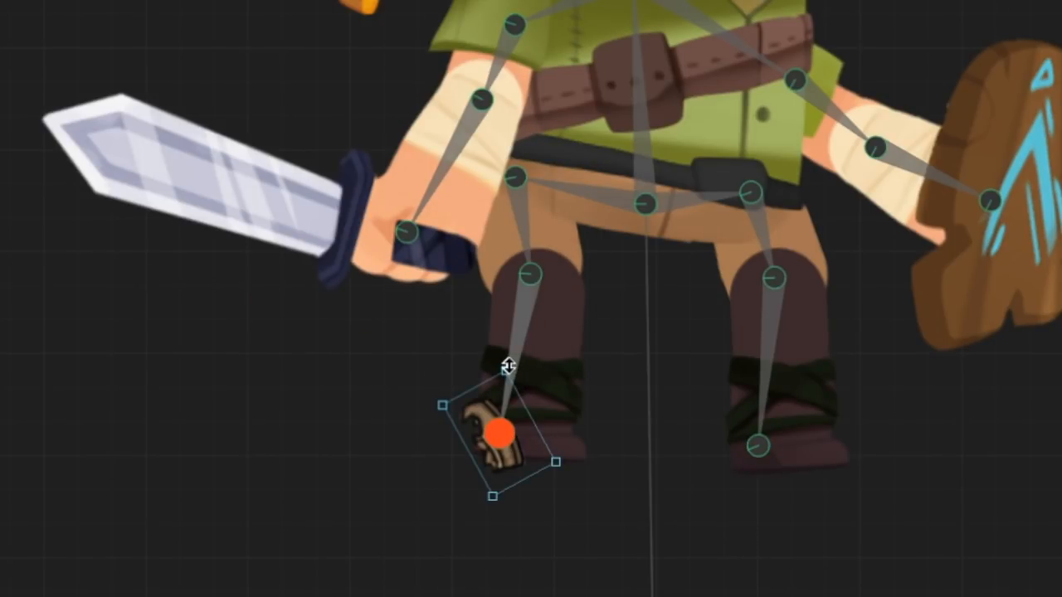
left_click_drag(505, 369, 589, 500)
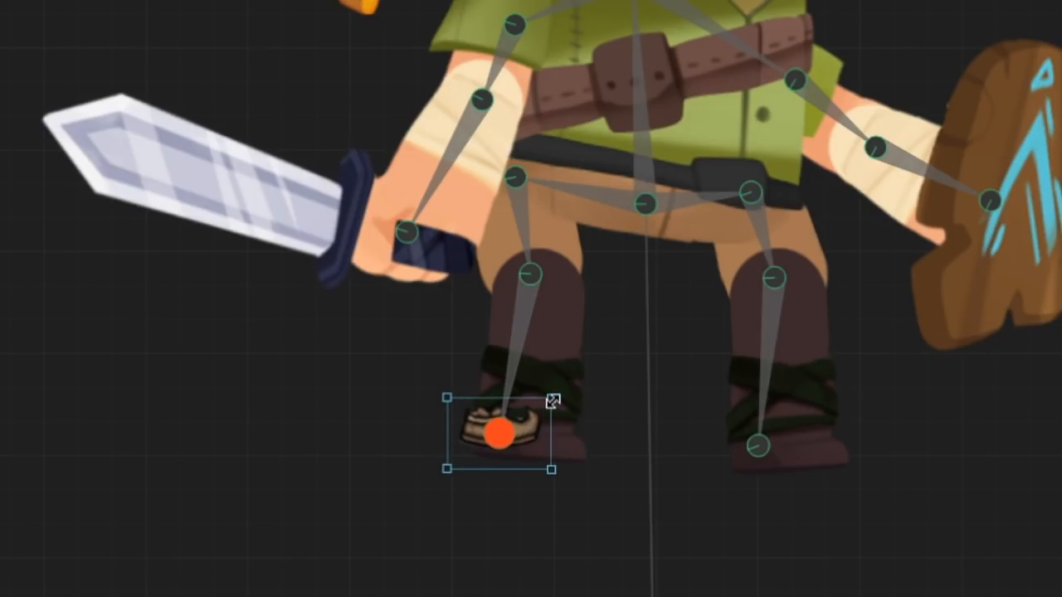
left_click_drag(552, 399, 737, 256)
left_click_drag(666, 357, 642, 428)
left_click_drag(720, 328, 661, 387)
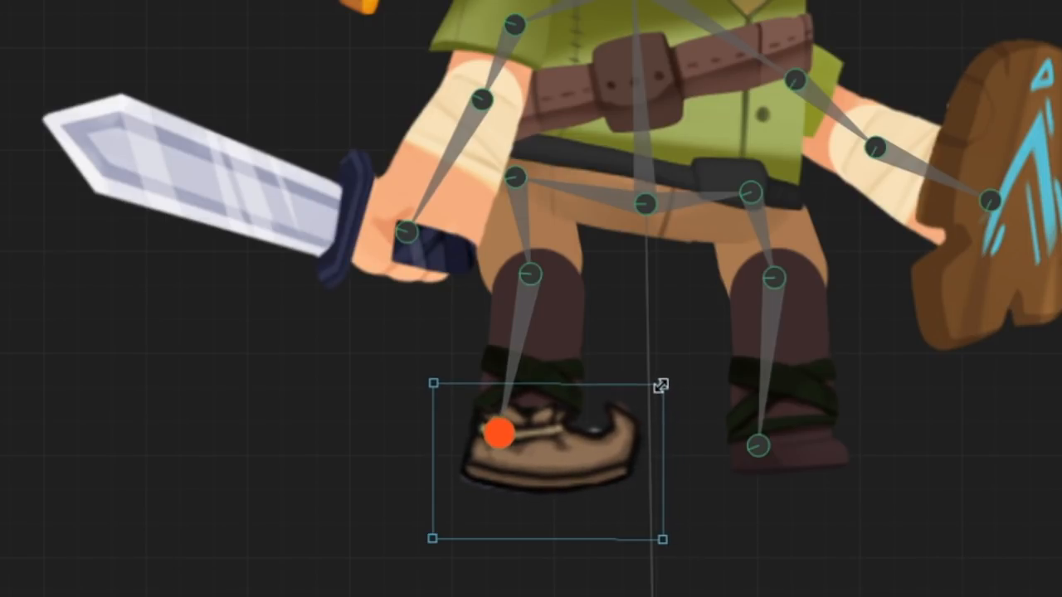
left_click_drag(586, 457, 595, 448)
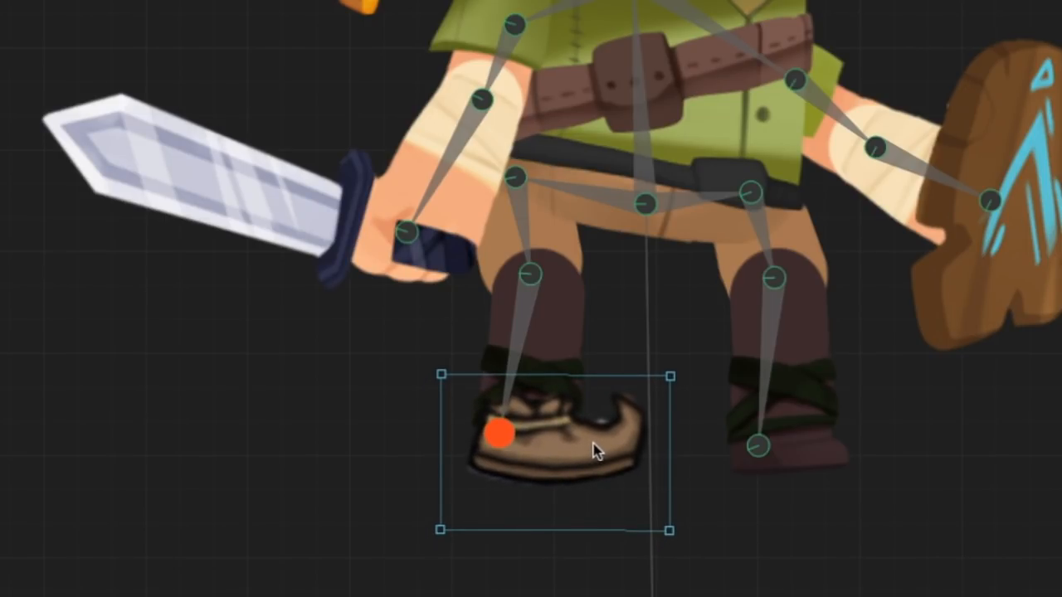
Step: Fine-tune the l_foot bone's position inside the goblin shoe's heel
left_click_drag(494, 437, 484, 434)
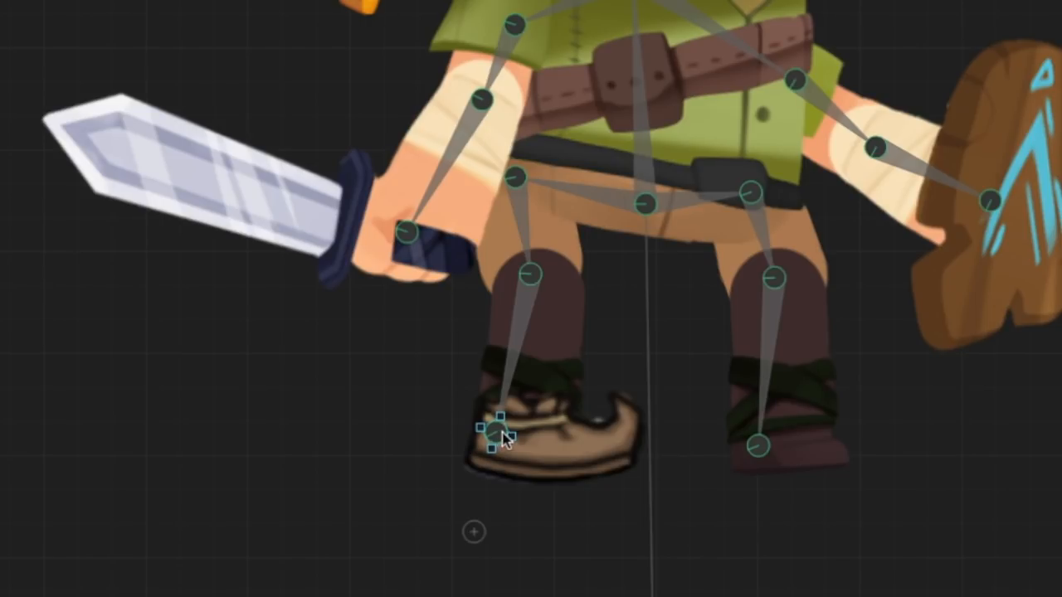
left_click(541, 442)
left_click_drag(541, 442, 512, 446)
left_click(500, 435)
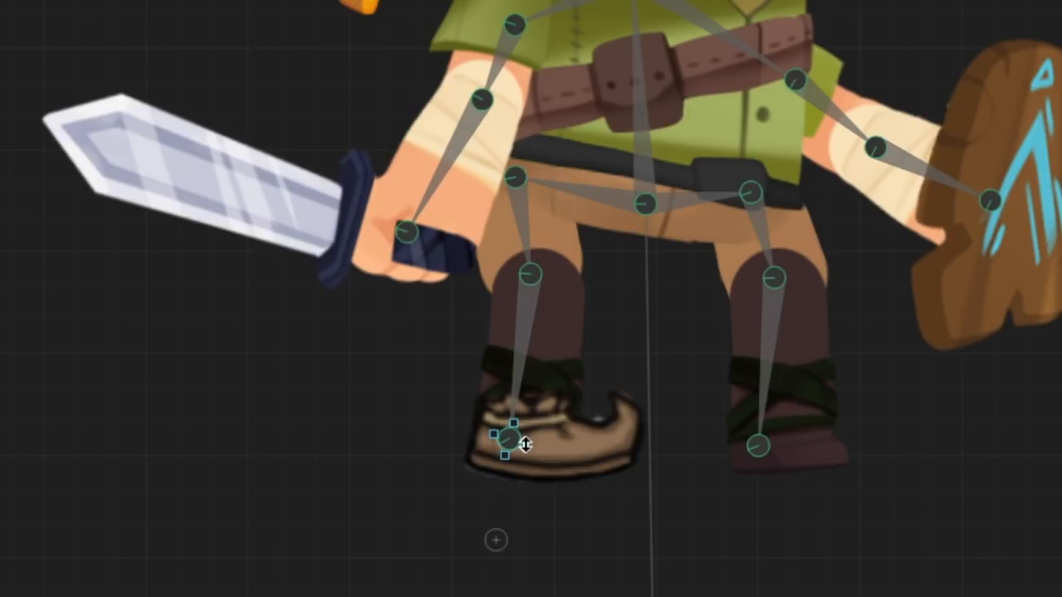
mouse_move(525, 445)
left_mouse_down()
mouse_move(511, 441)
mouse_move(527, 447)
left_mouse_up()
Step: Attach the p_foot_walk_0 image to the r_foot bone, enlarge it and rotate it to point forward
left_click_drag(1061, 448, 759, 445)
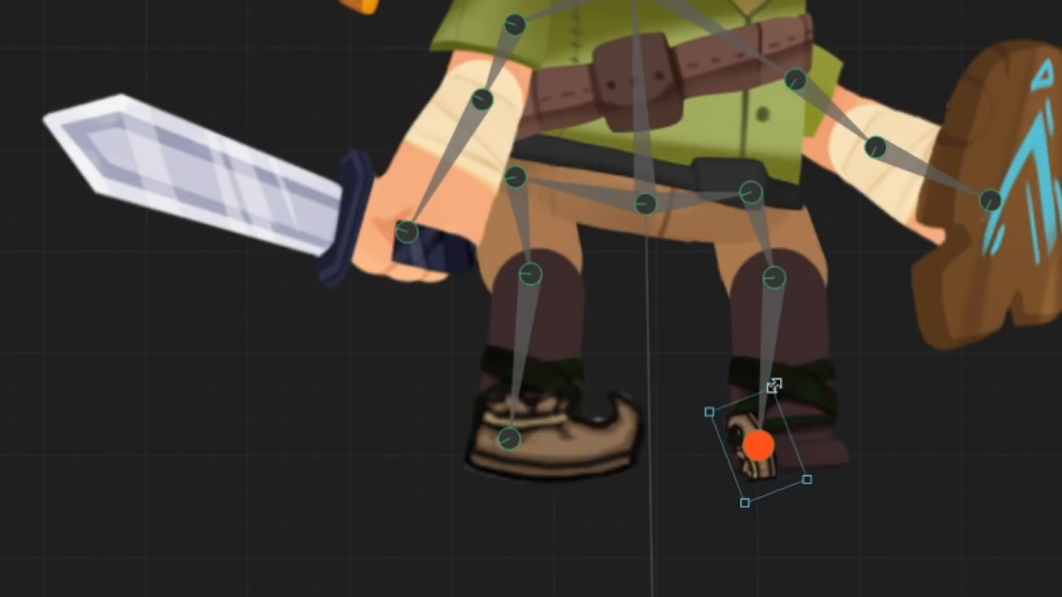
left_click_drag(774, 382, 804, 263)
left_click_drag(872, 456, 712, 419)
left_click_drag(796, 393, 830, 470)
Step: Adjust the r_foot shoe to match the other foot, with scale about 0.54 by 0.53 and rotation about 69
left_click(751, 452)
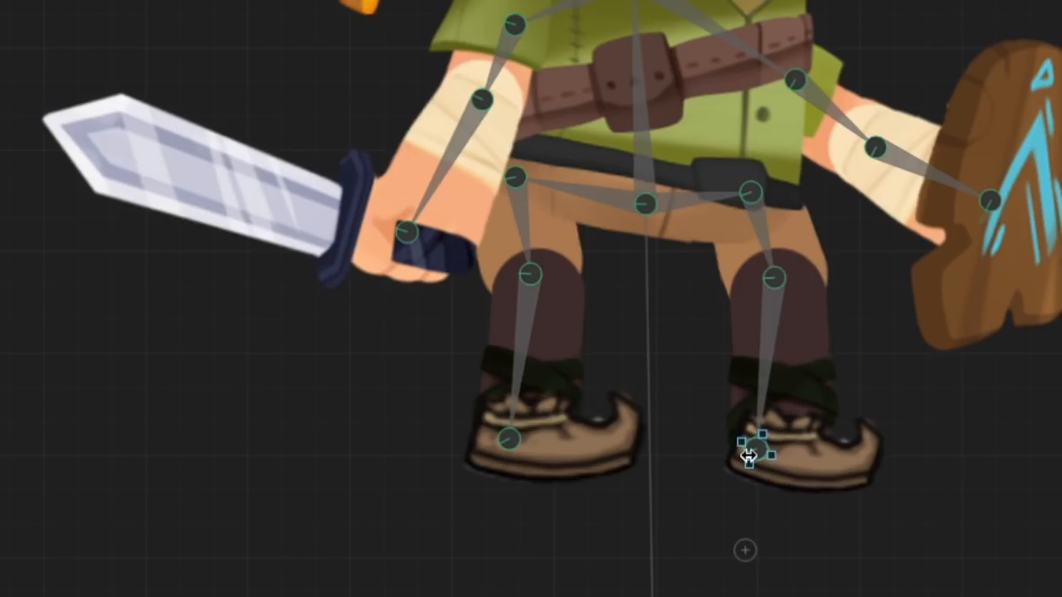
left_click(848, 452)
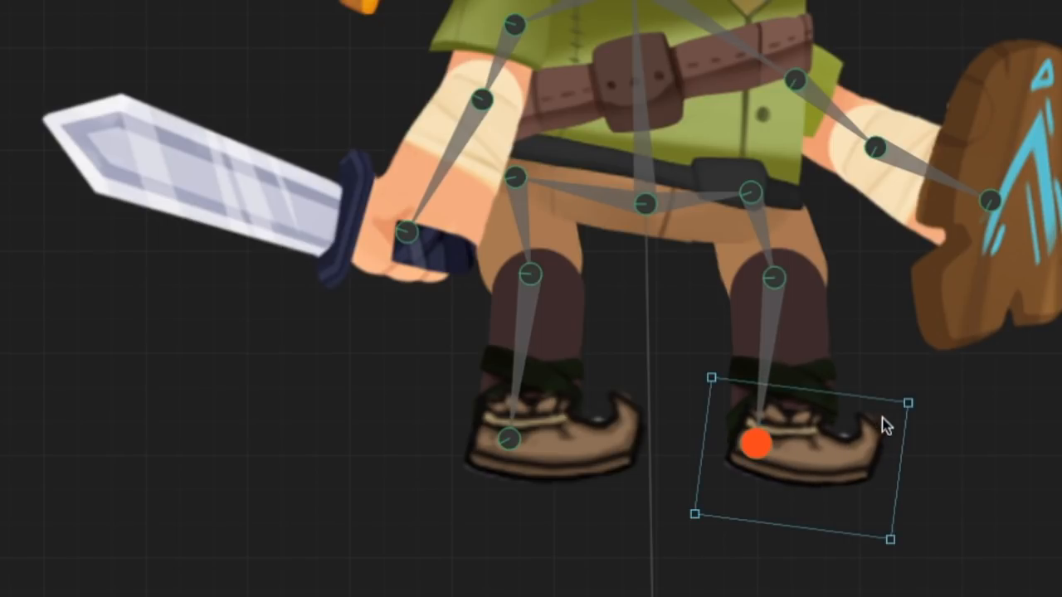
left_click_drag(907, 403, 956, 376)
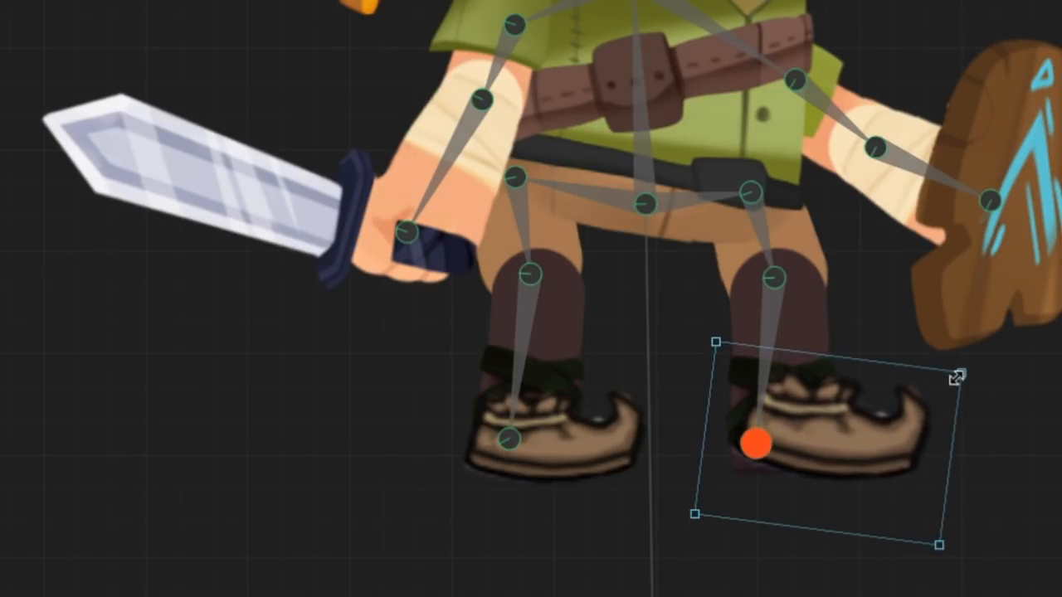
left_click_drag(841, 450, 829, 467)
left_click_drag(929, 562, 943, 543)
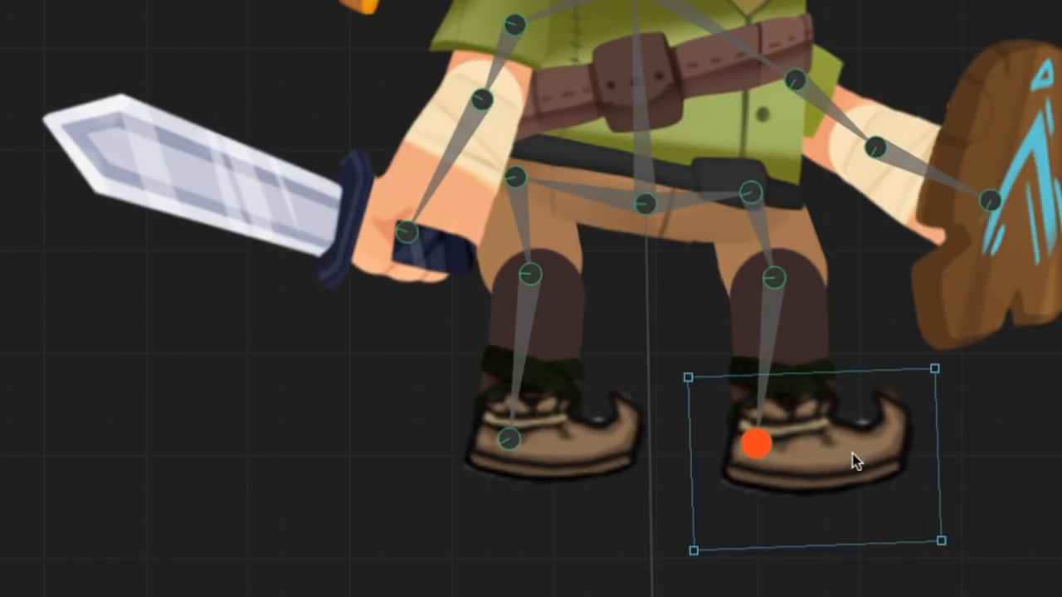
left_click_drag(852, 452, 852, 445)
left_click_drag(940, 538, 938, 541)
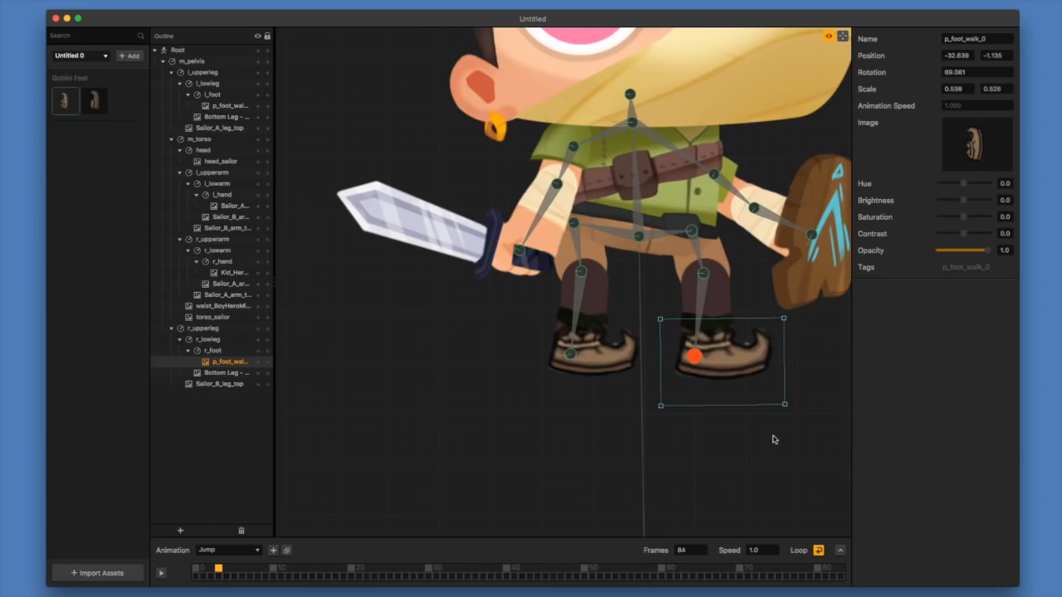
Step: Deselect the shoe, return the playhead to frame 0 and play the Jump animation on the whole character
scroll(774, 440, "down", 5)
left_click(775, 441)
left_click_drag(777, 429, 660, 449)
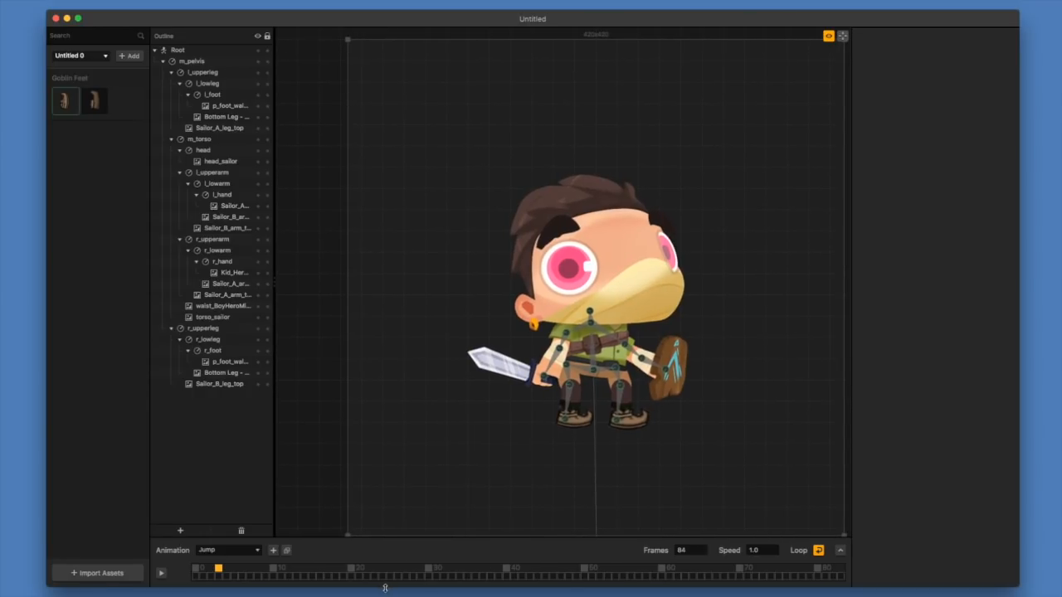
left_click_drag(221, 569, 188, 570)
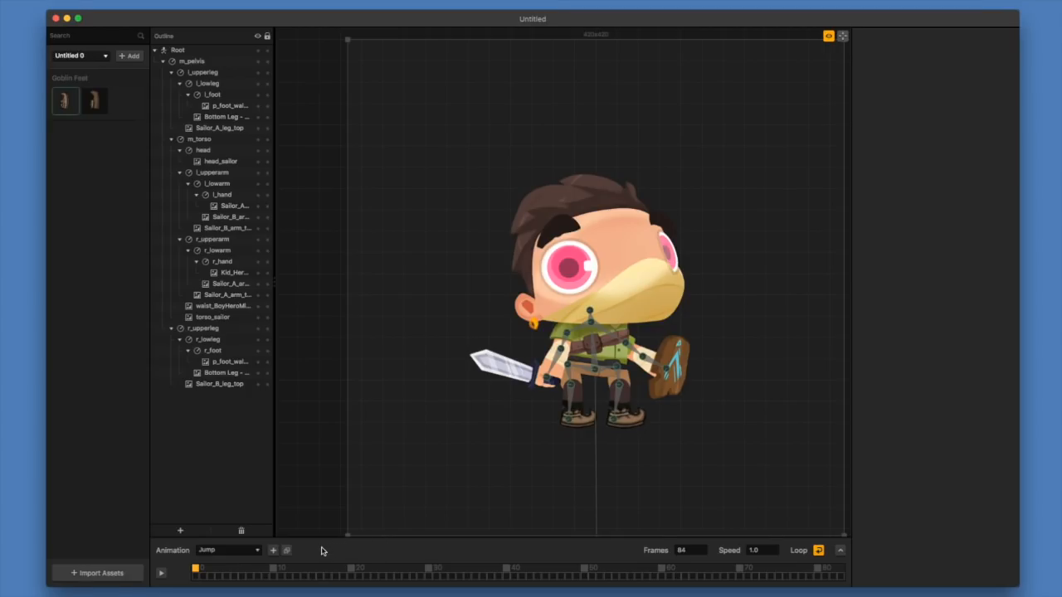
left_click(161, 572)
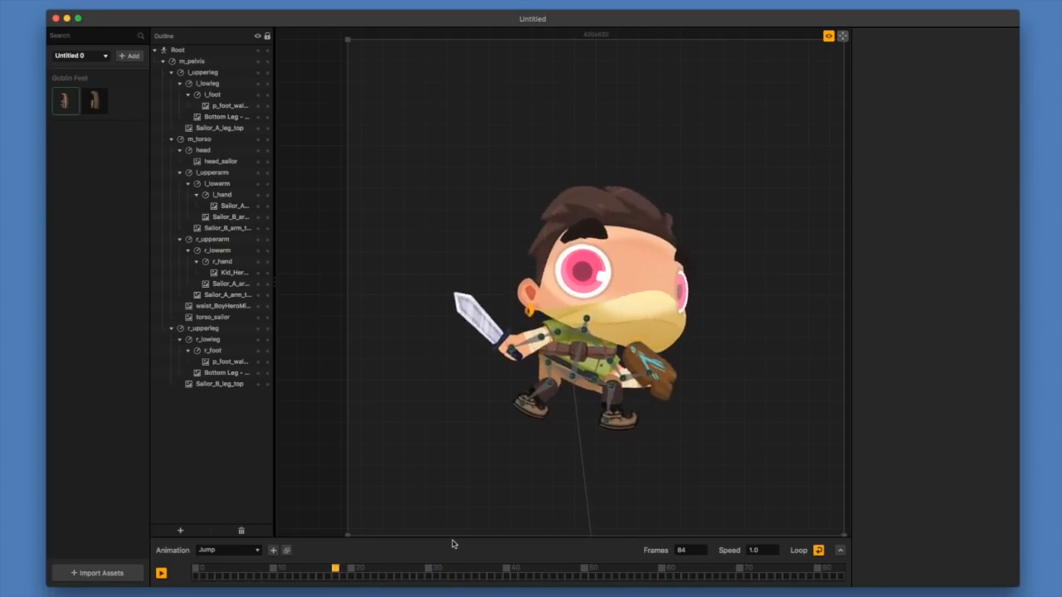
Step: Switch to the Attack animation, watch it play, stop it and return the playhead to frame 0
left_click(249, 549)
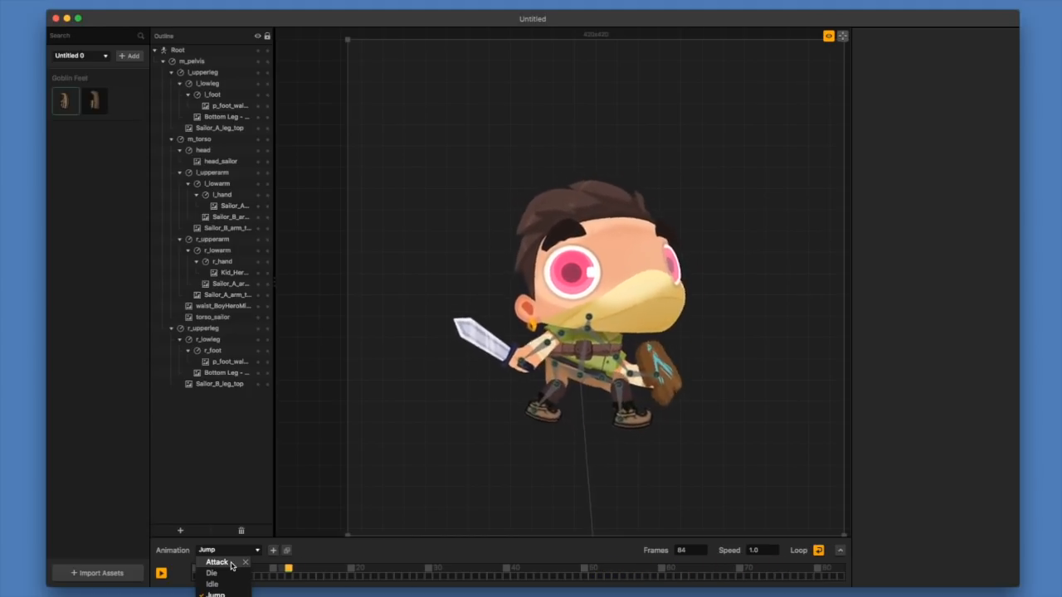
left_click(218, 563)
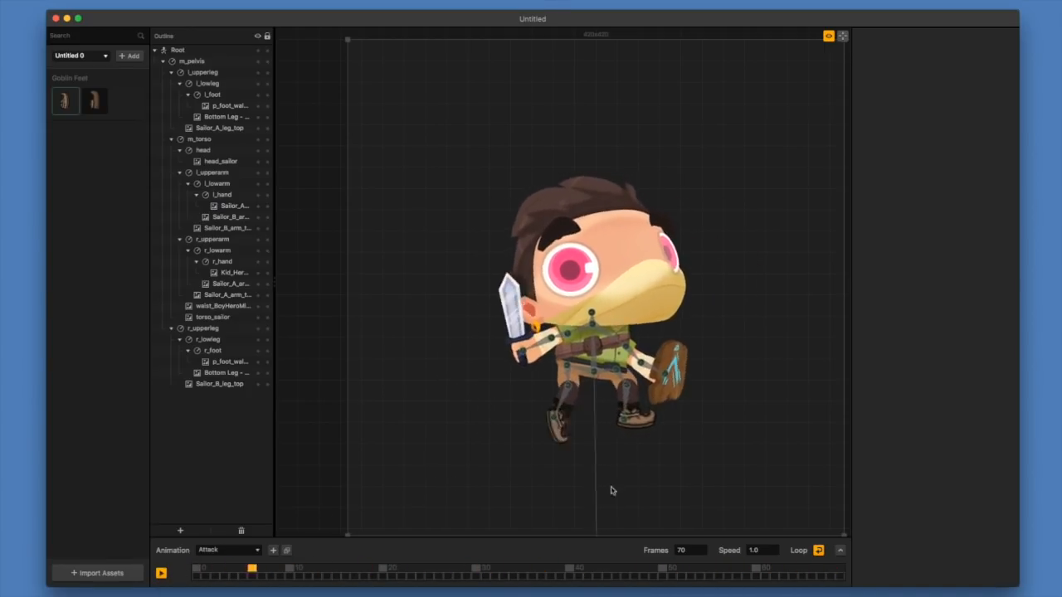
left_click(162, 575)
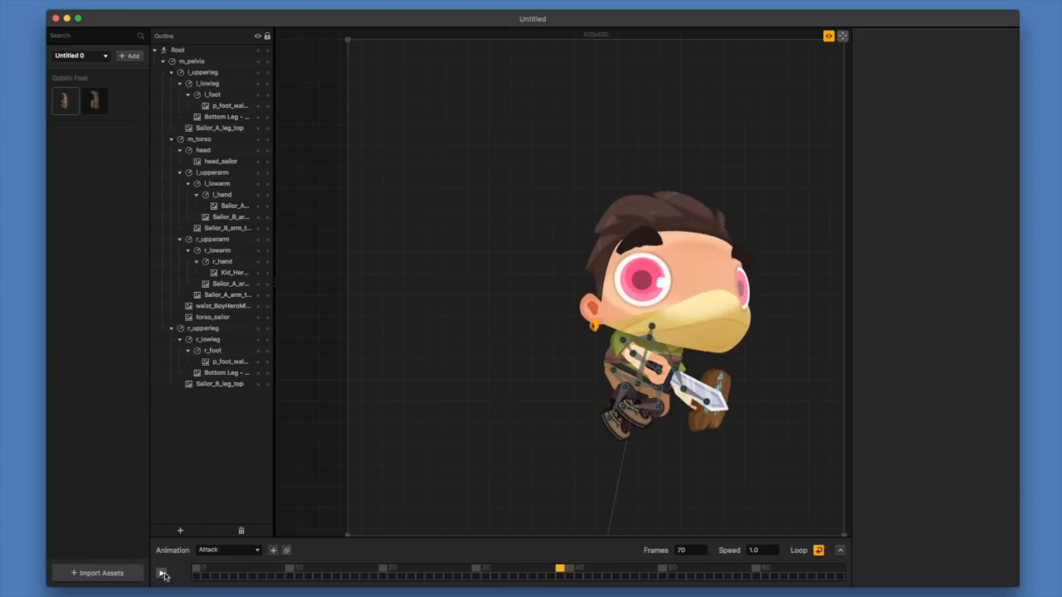
left_click_drag(554, 566, 186, 564)
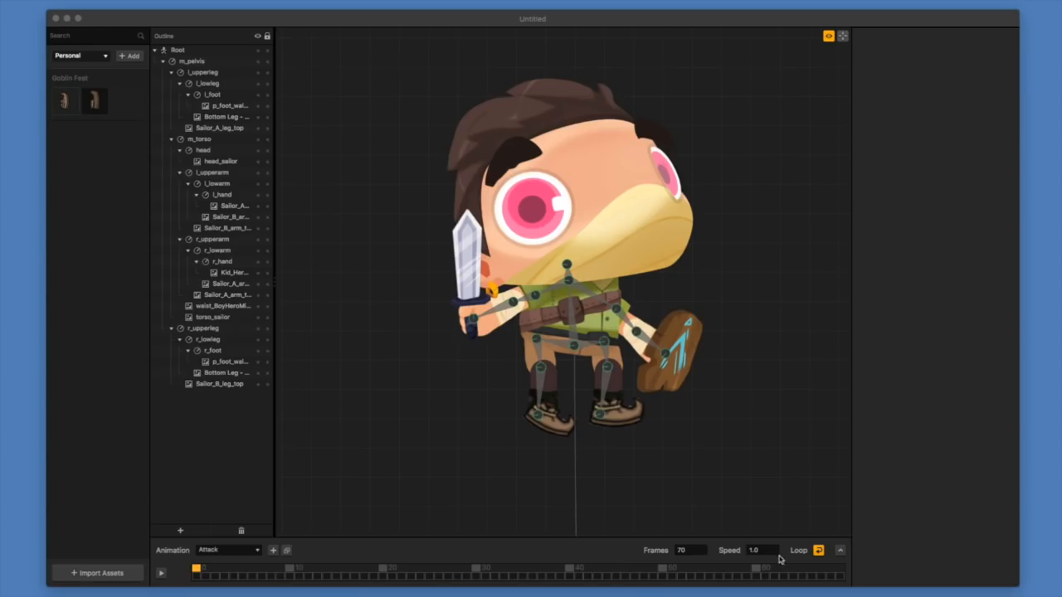
Step: Expand the timeline into the curve editor and enlarge it, keeping the whole character in view above it
left_click(842, 552)
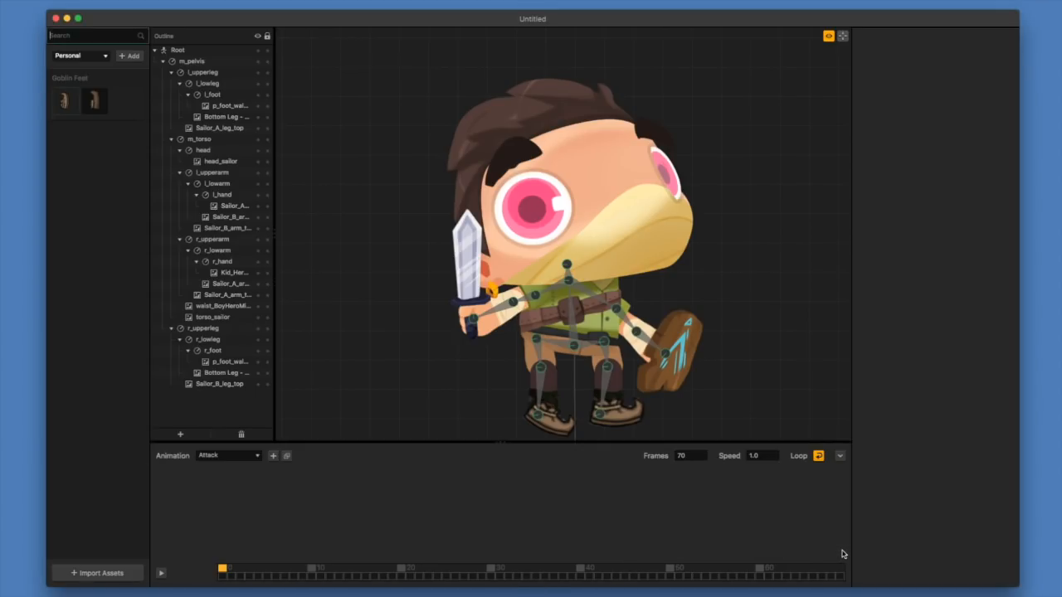
left_click(641, 276)
scroll(600, 305, "down", 5)
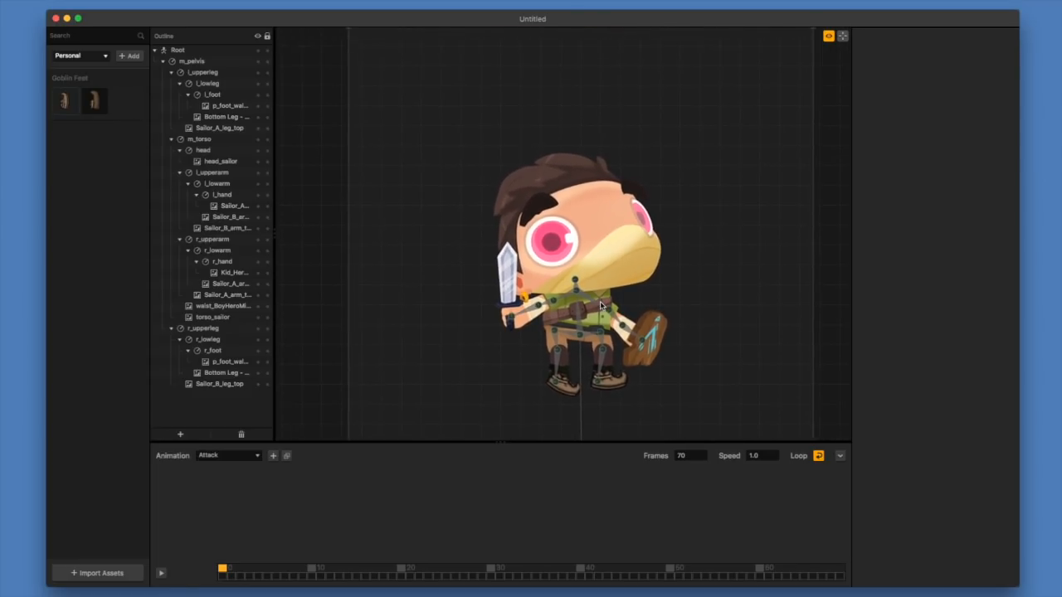
scroll(600, 301, "down", 3)
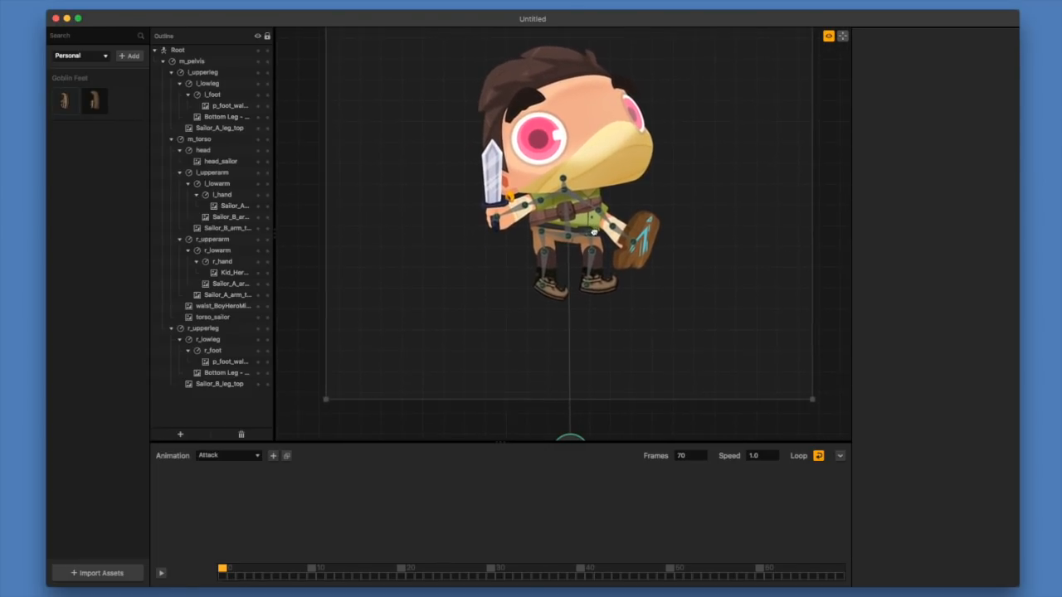
left_click_drag(501, 446, 498, 331)
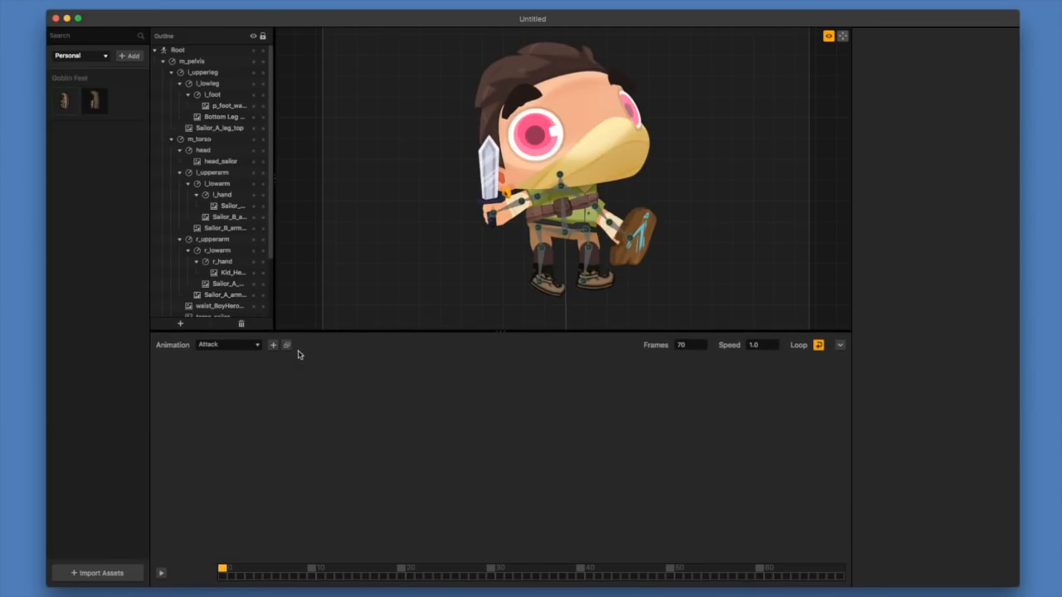
Step: Select the l_lowleg bone and examine its Position X and Position Y curves over the first few frames
left_click(540, 248)
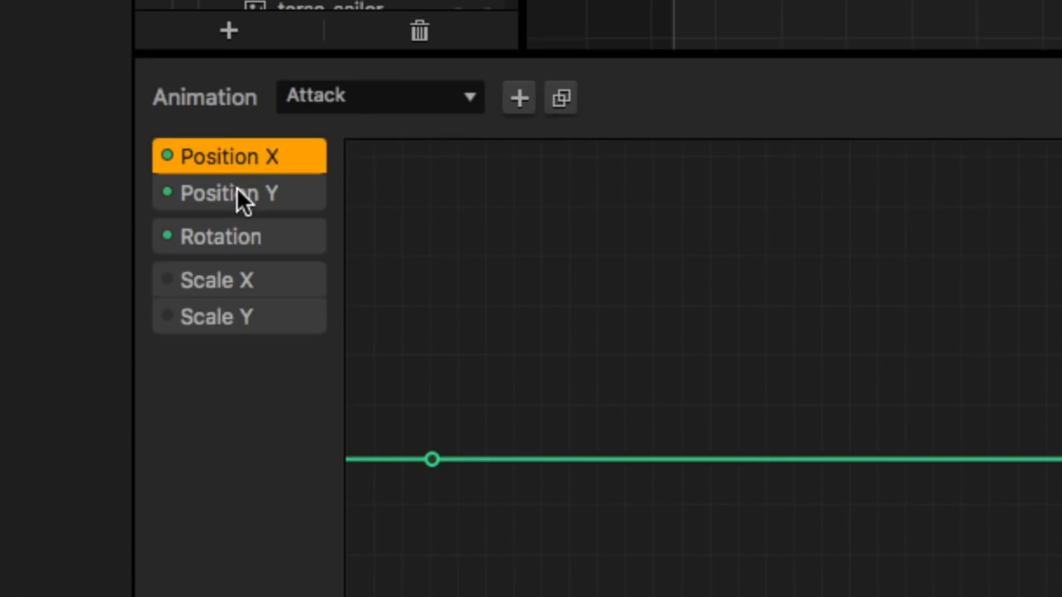
left_click(242, 196)
left_click(258, 245)
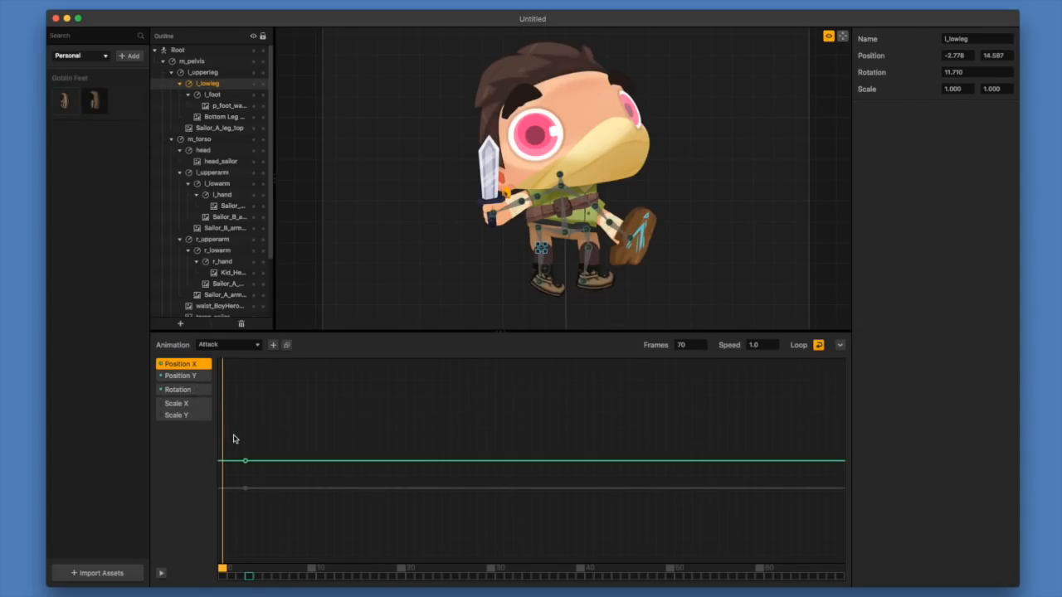
left_click_drag(222, 569, 244, 571)
left_click(185, 376)
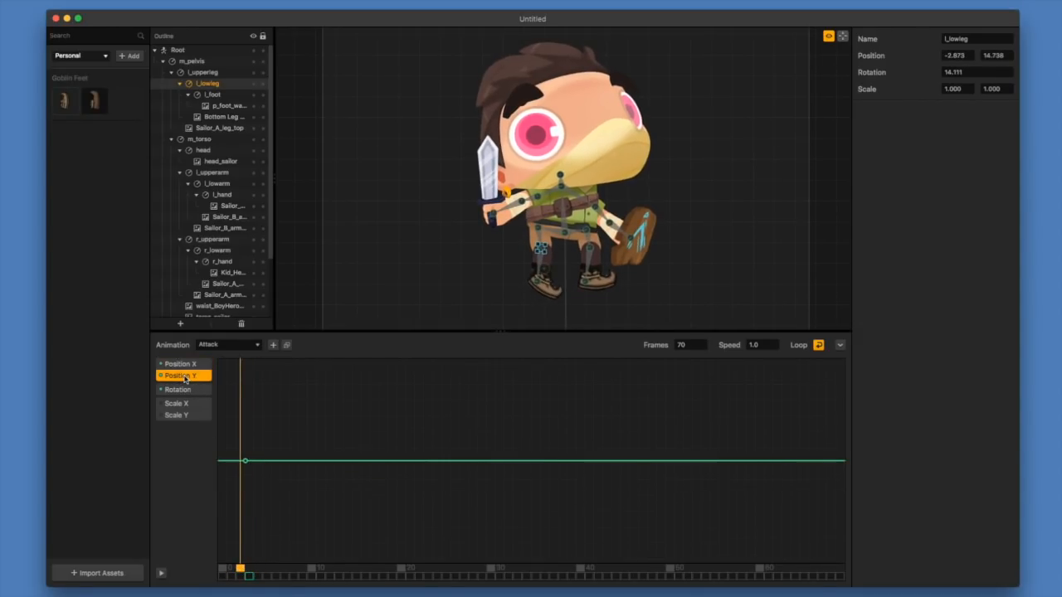
left_click_drag(243, 567, 204, 573)
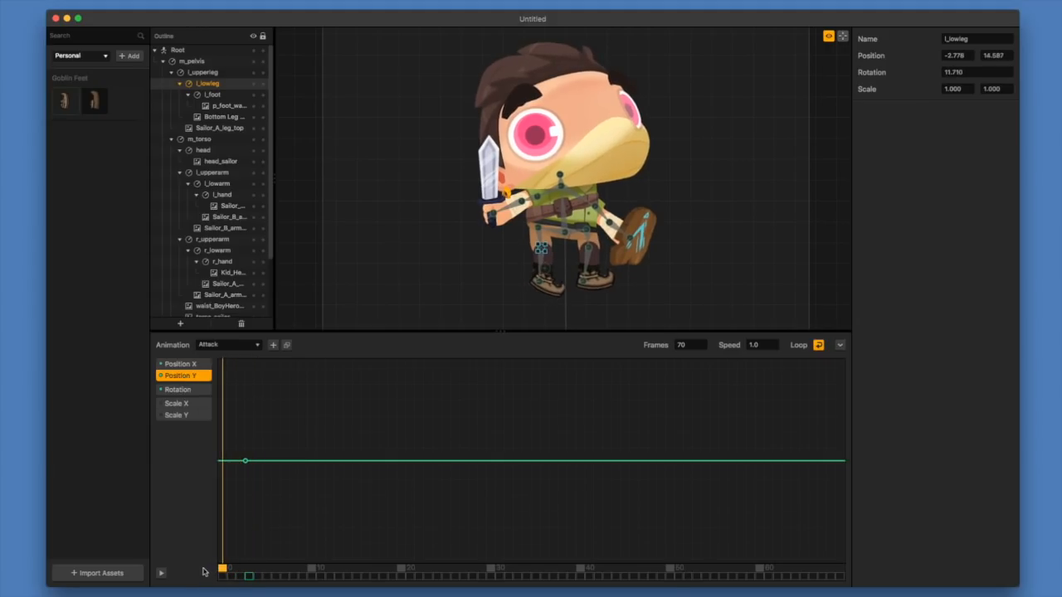
Step: Show the l_lowleg bone's Rotation curve and scrub through the Attack animation to about frame 38
left_click(186, 390)
left_click_drag(222, 572, 491, 592)
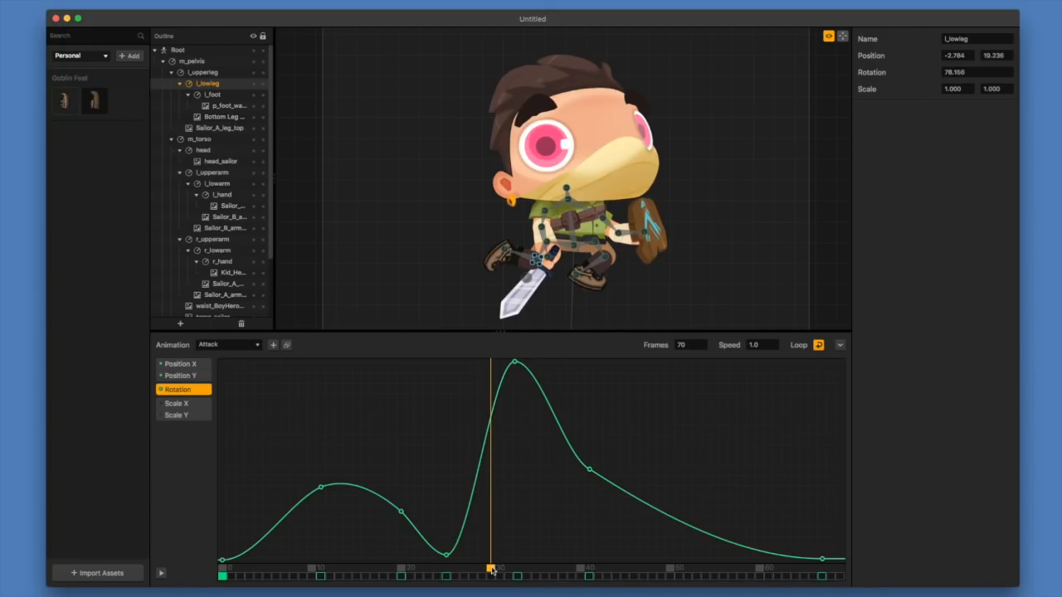
left_click_drag(492, 570, 566, 567)
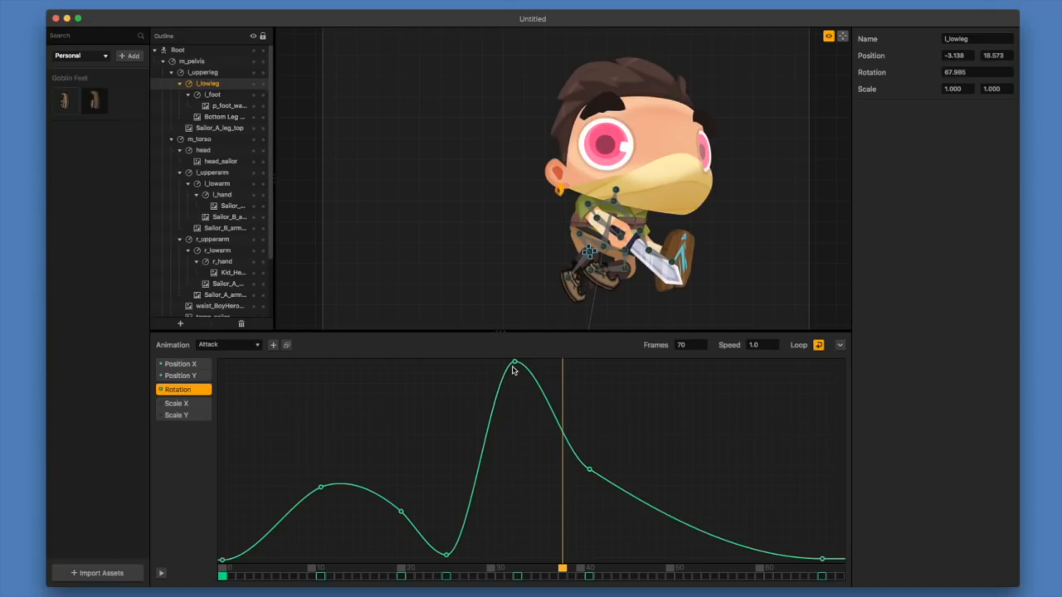
Step: Reshape l_lowleg's Rotation curve by lowering the highest peak, raising the dip near frame 25 and moving the frame 20 keyframe earlier, then preview it
left_click_drag(513, 363, 516, 419)
left_click_drag(549, 420, 547, 413)
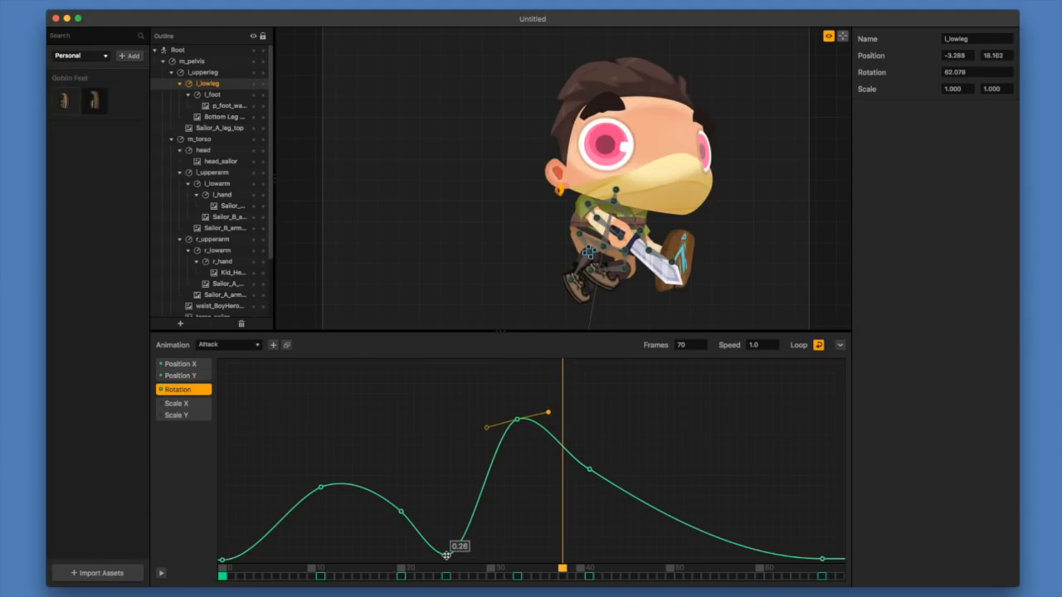
mouse_move(447, 555)
left_mouse_down()
mouse_move(447, 511)
mouse_move(446, 524)
mouse_move(391, 493)
left_mouse_up()
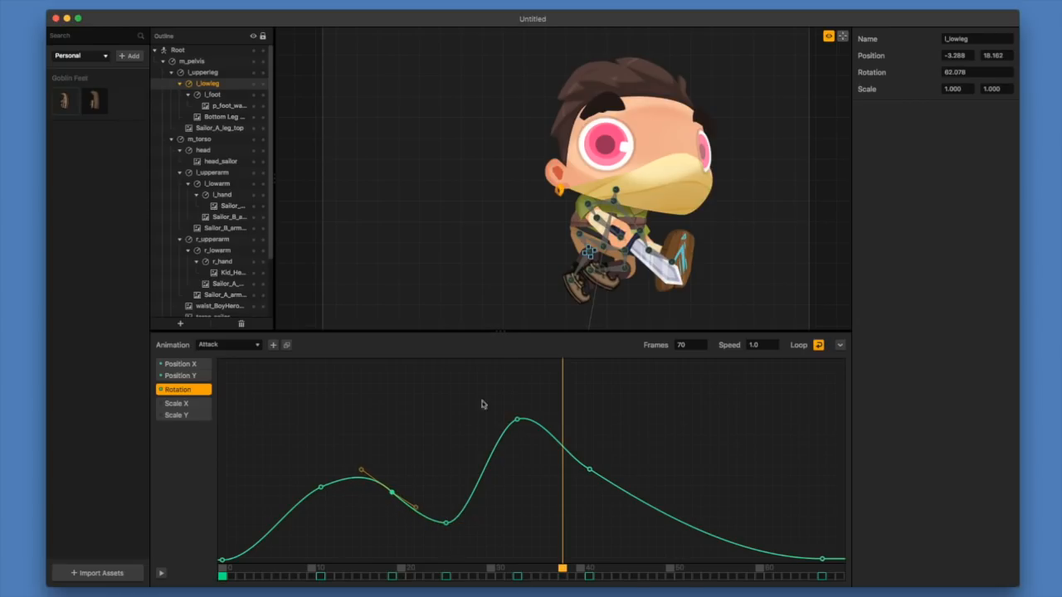
left_click(161, 572)
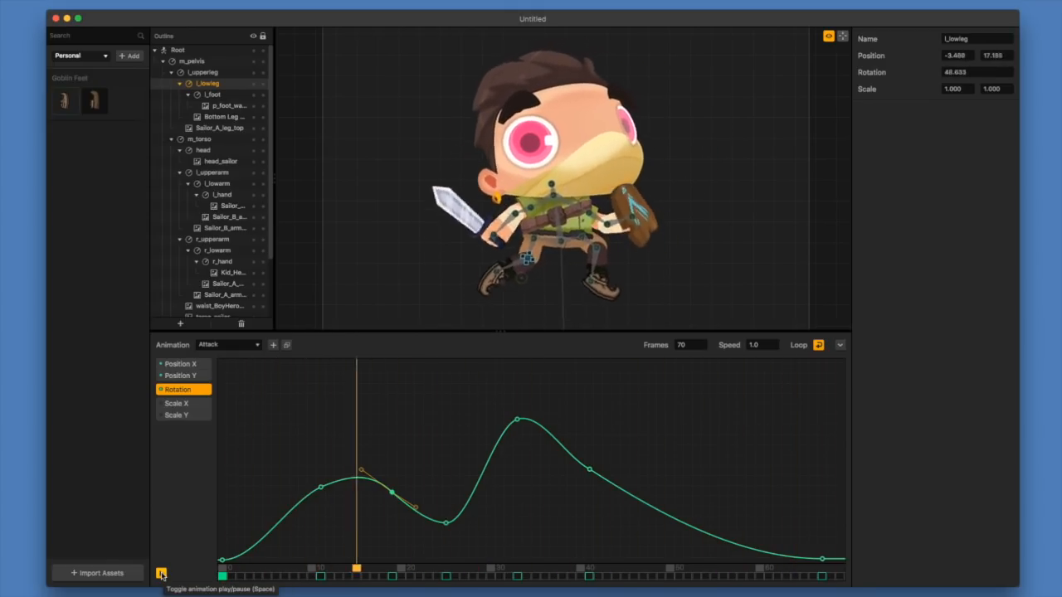
left_click(161, 573)
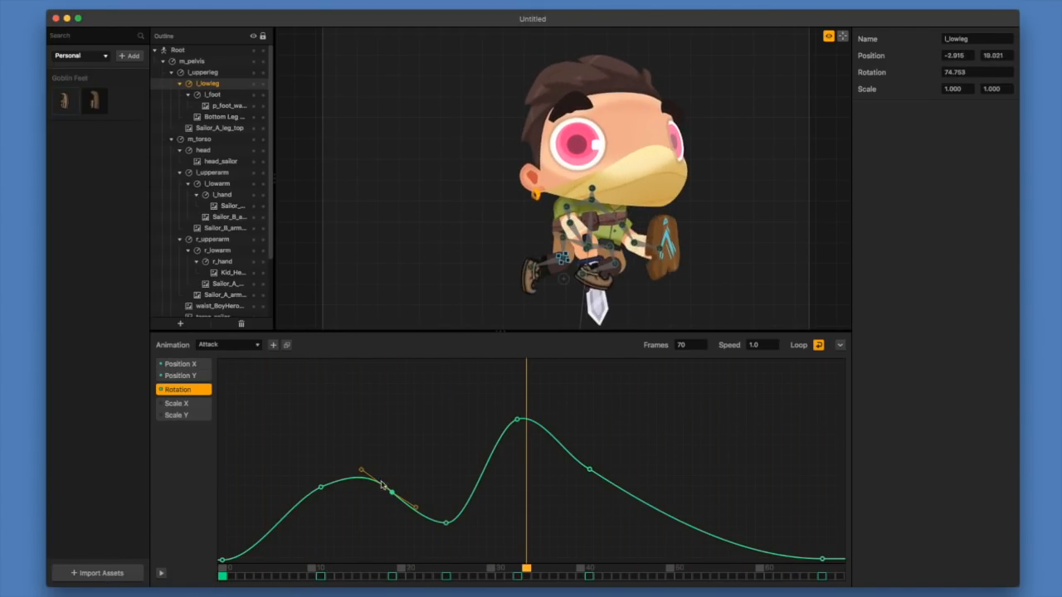
Step: Flatten l_lowleg's Rotation curve by lowering the keyframes near frames 11, 19, 34 and 41, and play the result
left_click_drag(324, 491, 320, 520)
left_click_drag(393, 492, 392, 519)
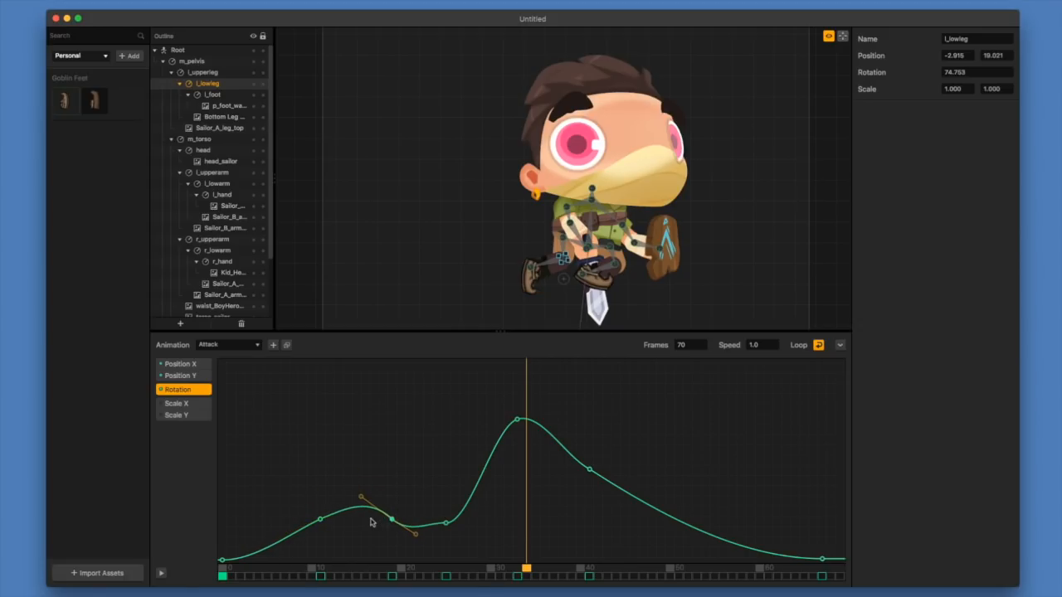
left_click_drag(514, 419, 526, 487)
left_click_drag(591, 470, 588, 500)
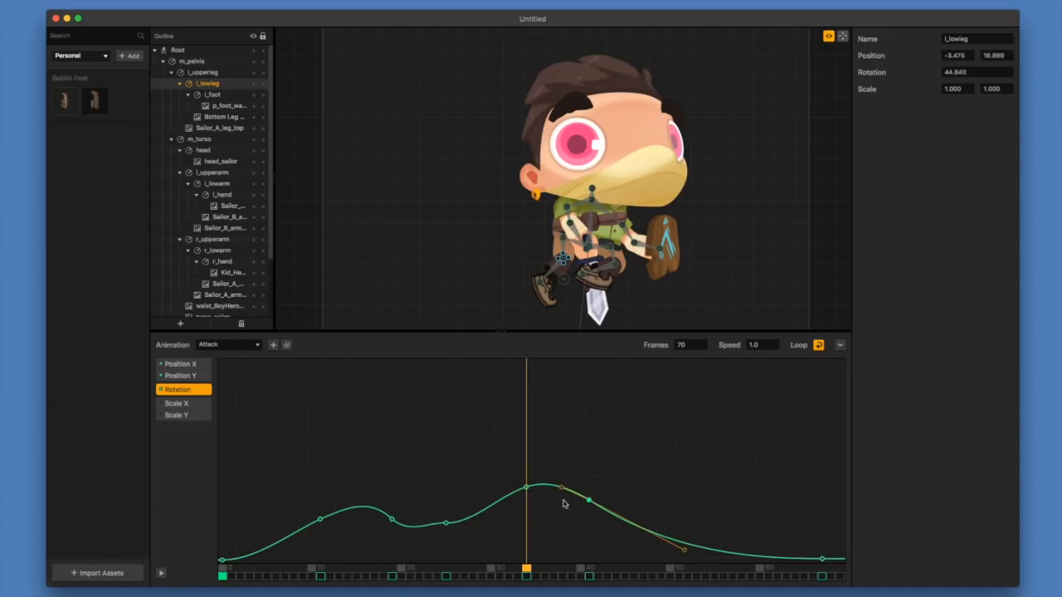
left_click_drag(526, 488, 589, 509)
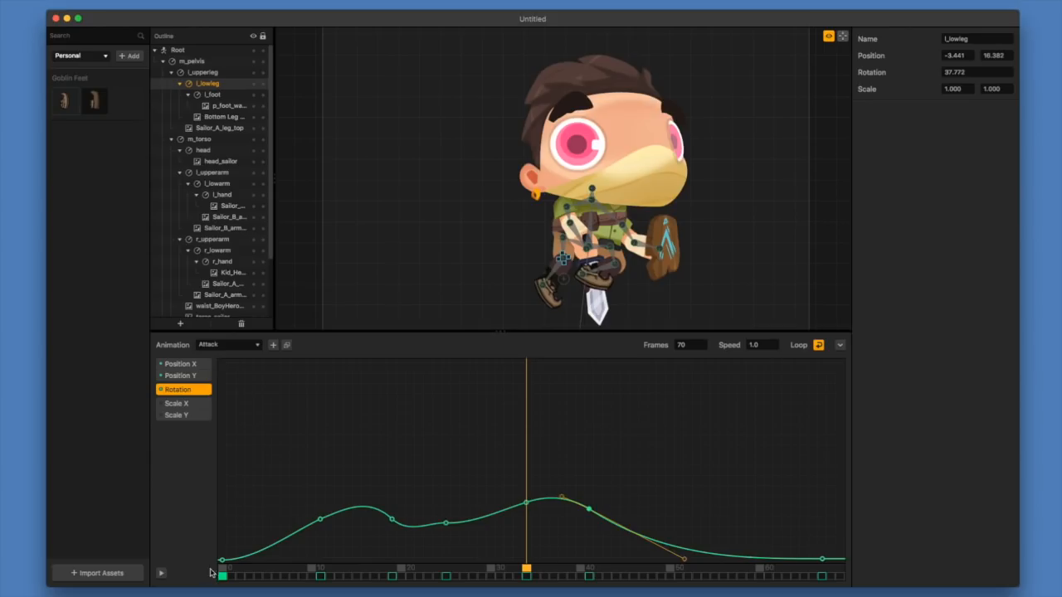
left_click(161, 574)
left_click(162, 573)
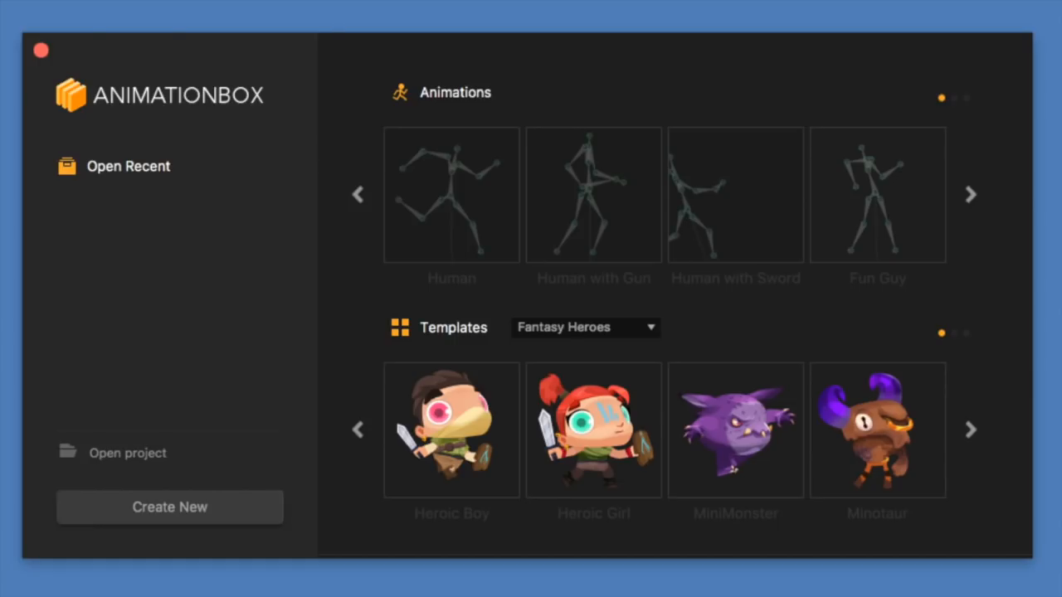
Step: Create a new empty project and check its animation list with Idle selected
left_click(163, 513)
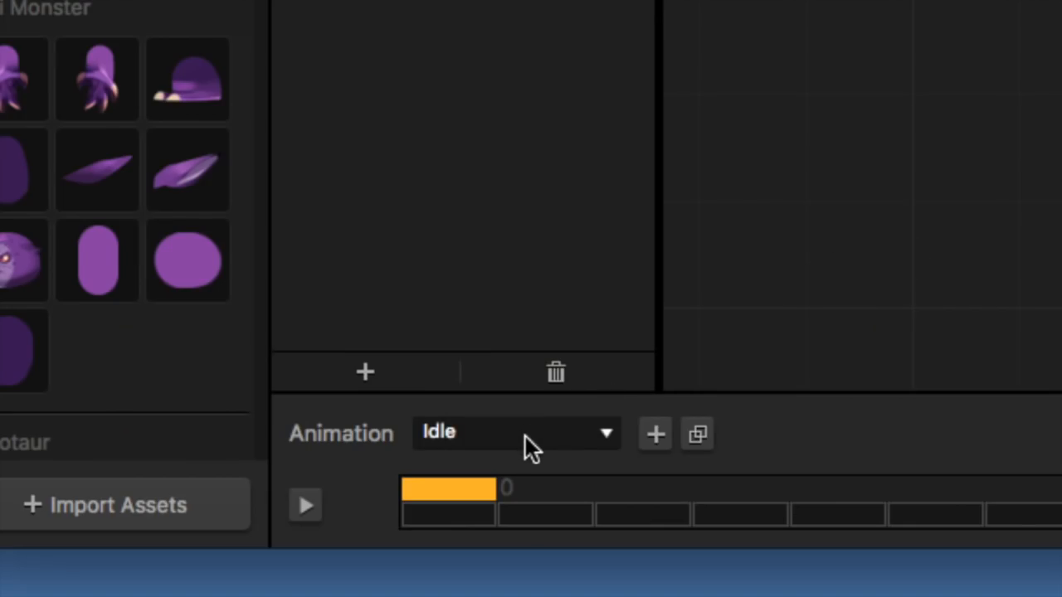
left_click(231, 550)
left_click(524, 436)
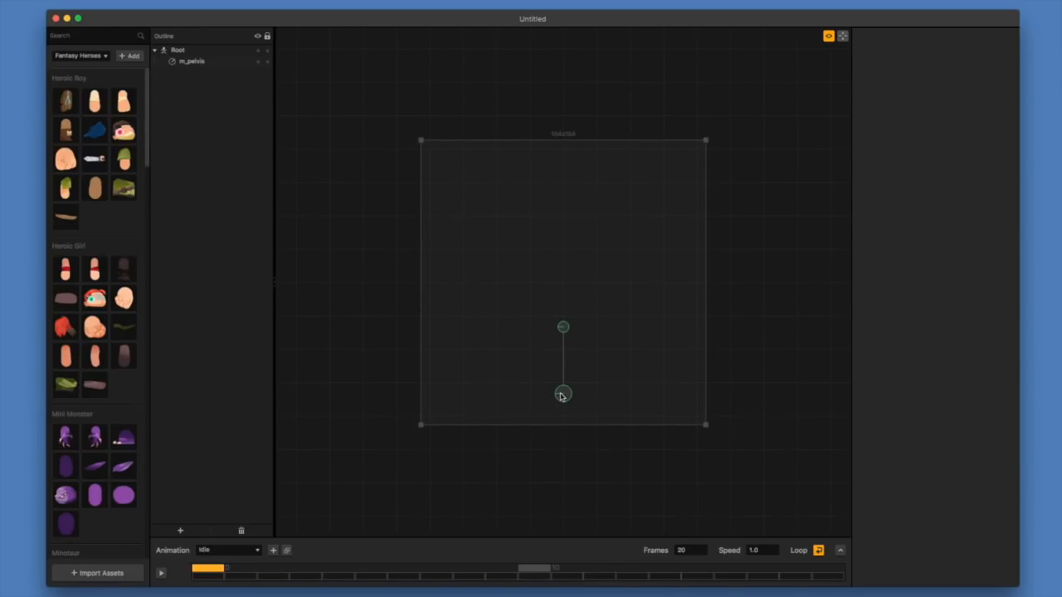
Step: Move the Root below the canvas frame and the m_pelvis bone up to the middle of the frame
left_click_drag(561, 397, 560, 465)
scroll(560, 469, "down", 1)
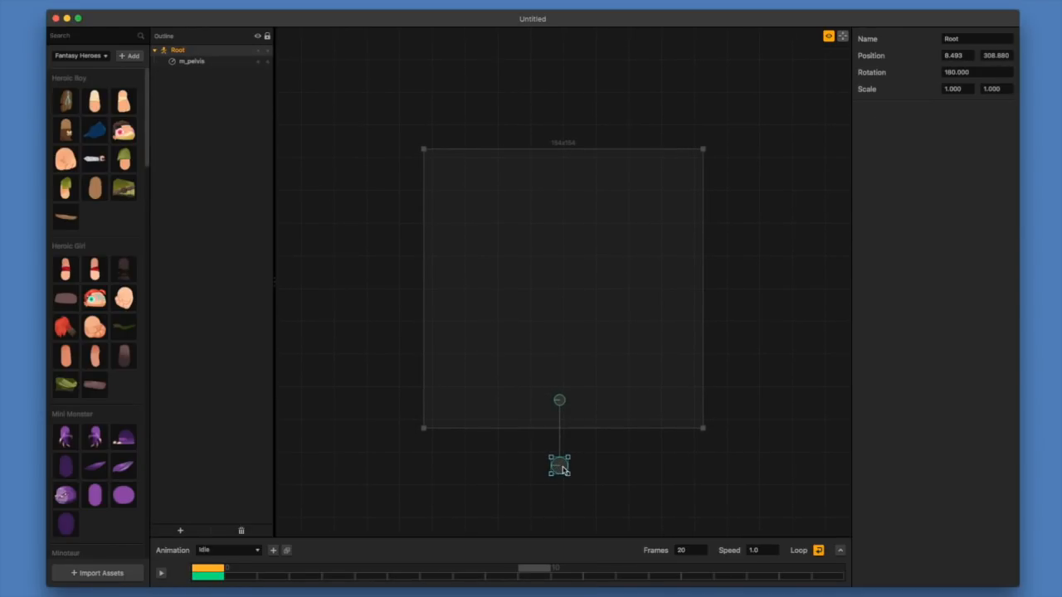
left_click_drag(559, 400, 561, 291)
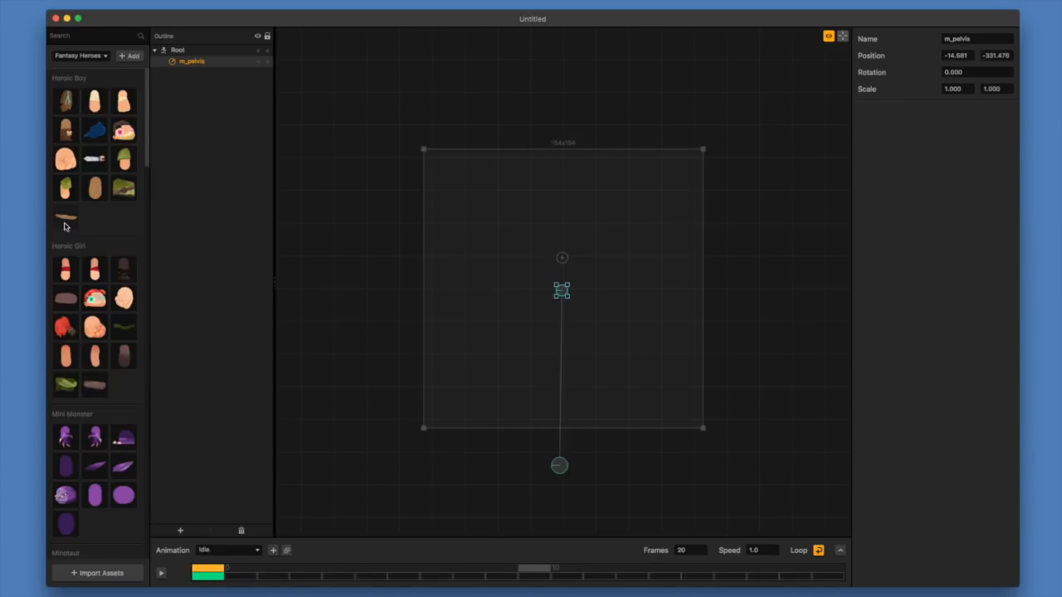
Step: Attach the Waist - Heroic Boy image to the m_pelvis bone
left_click_drag(66, 219, 562, 293)
scroll(566, 294, "up", 5)
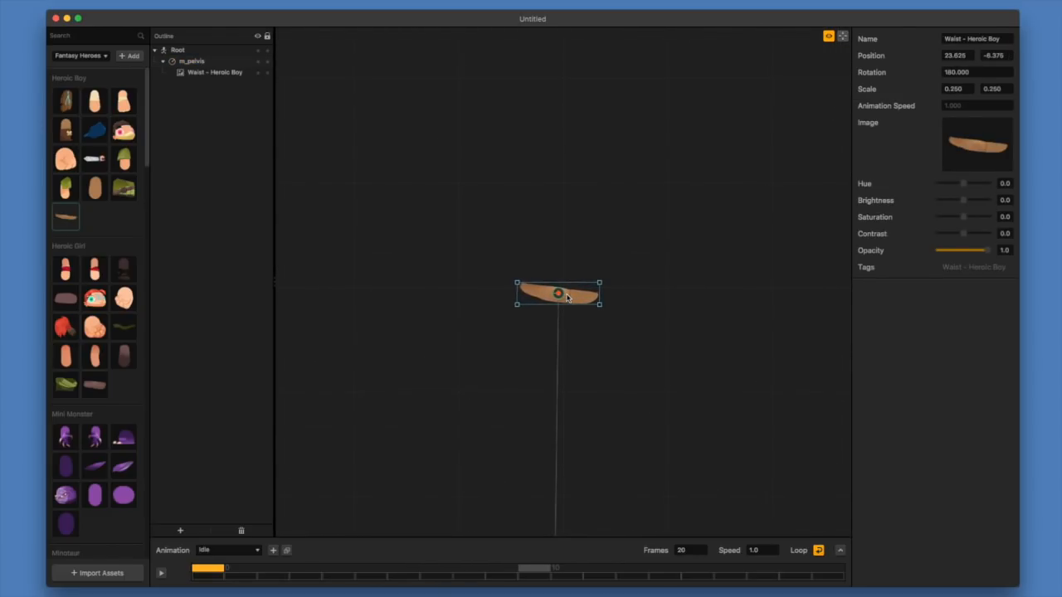
scroll(564, 296, "down", 4)
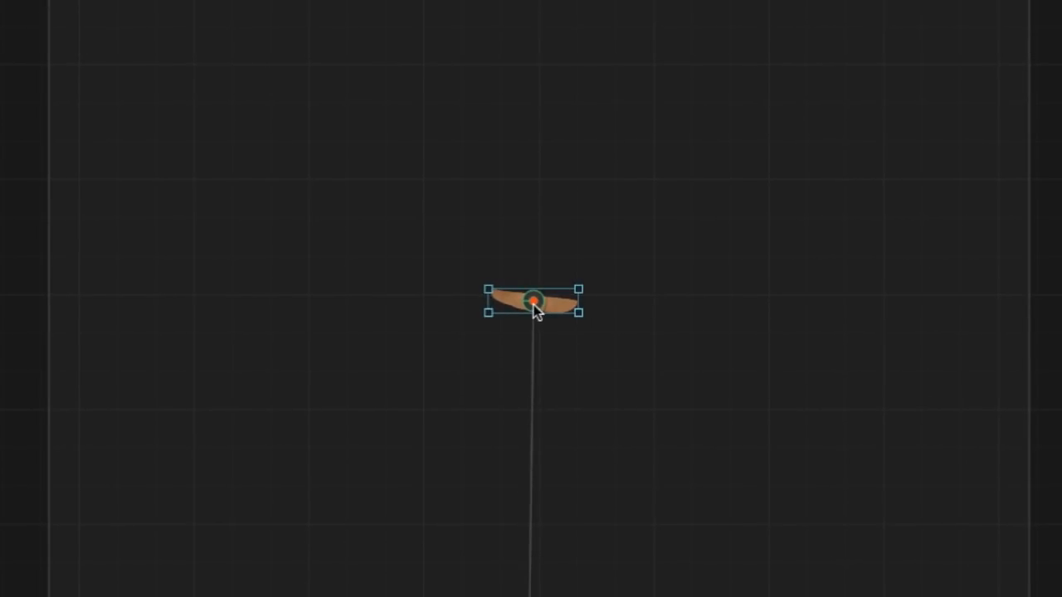
Step: Add two child bones to m_pelvis, one straight above it and one near the left end of the waist image
left_click(534, 304)
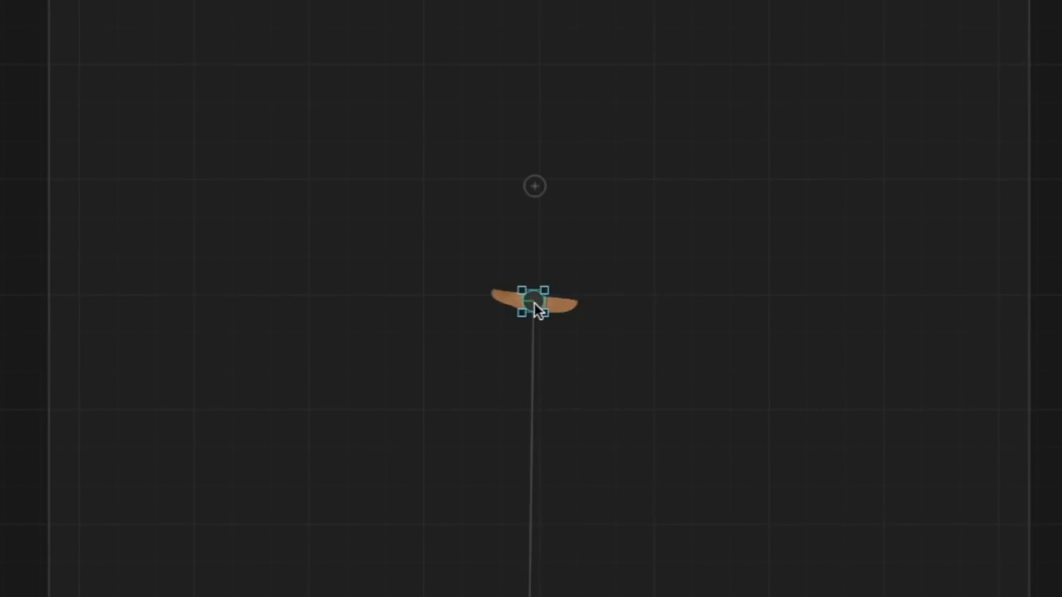
left_click(535, 187)
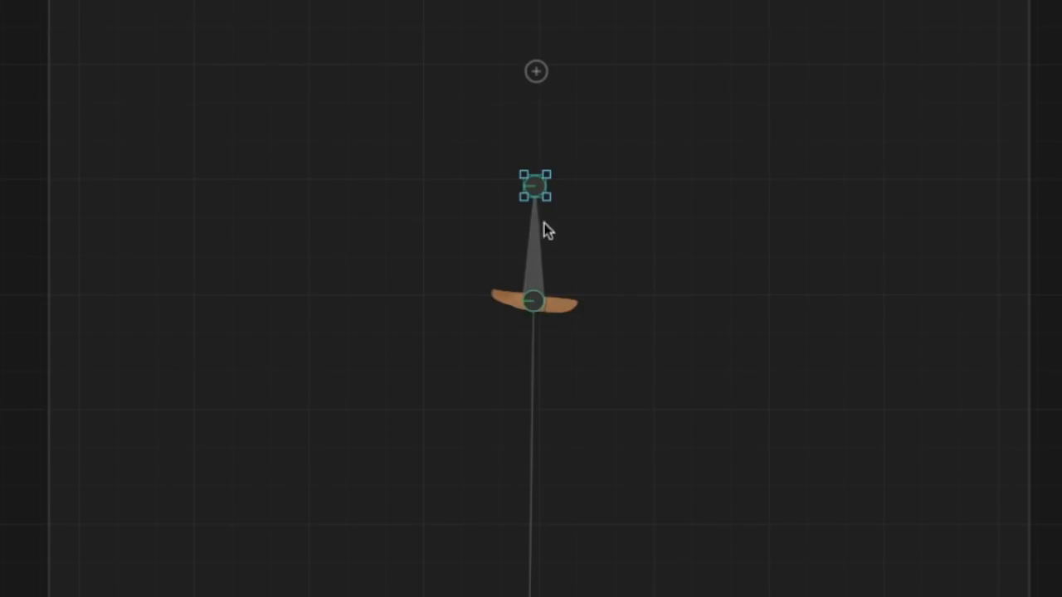
left_click(530, 304)
left_click(534, 188)
mouse_move(534, 188)
left_mouse_down()
mouse_move(398, 240)
mouse_move(436, 289)
mouse_move(503, 301)
left_mouse_up()
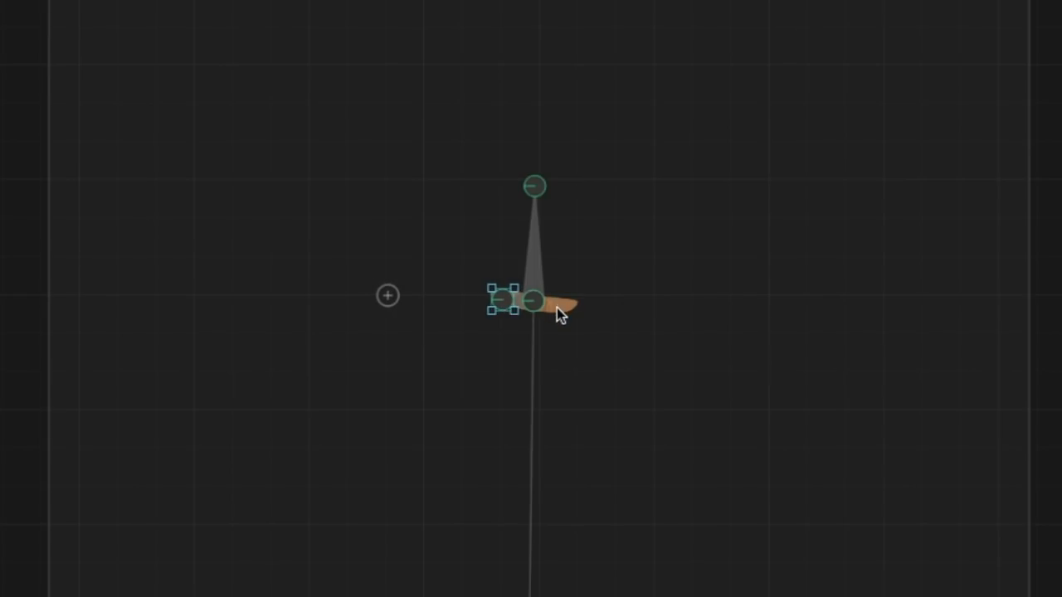
scroll(537, 298, "up", 5)
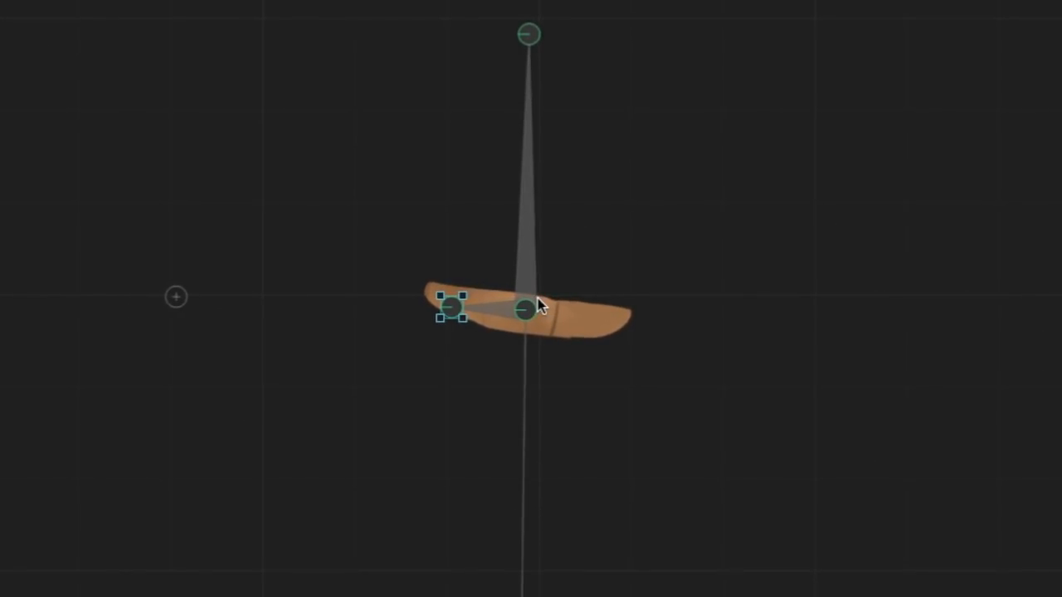
Step: Lower the upper child bone to just above the waist image and add a third m_pelvis child bone near the waist's right end
left_click_drag(446, 308, 444, 307)
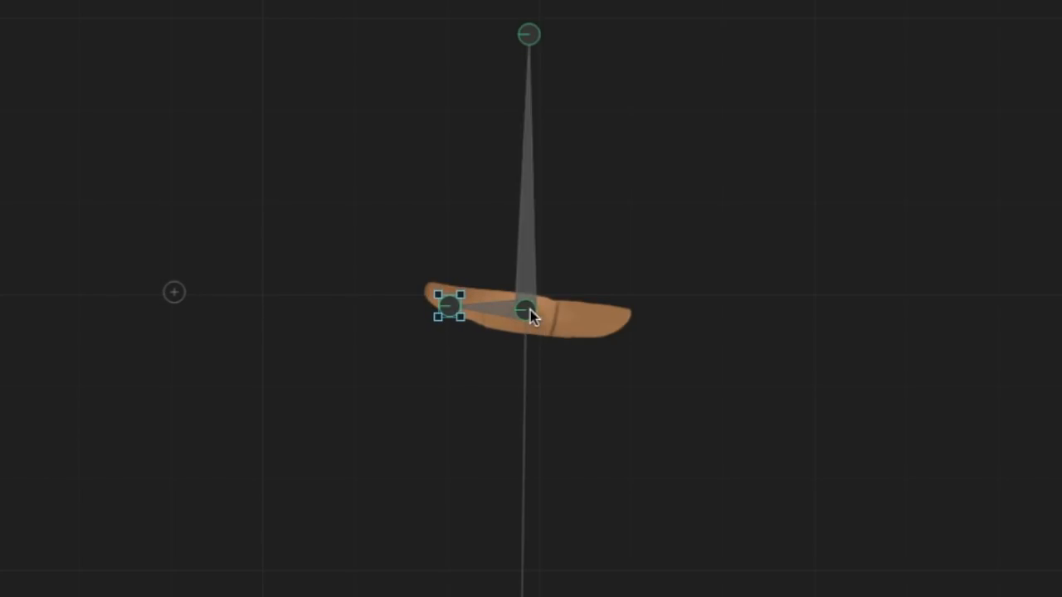
left_click_drag(530, 34, 531, 242)
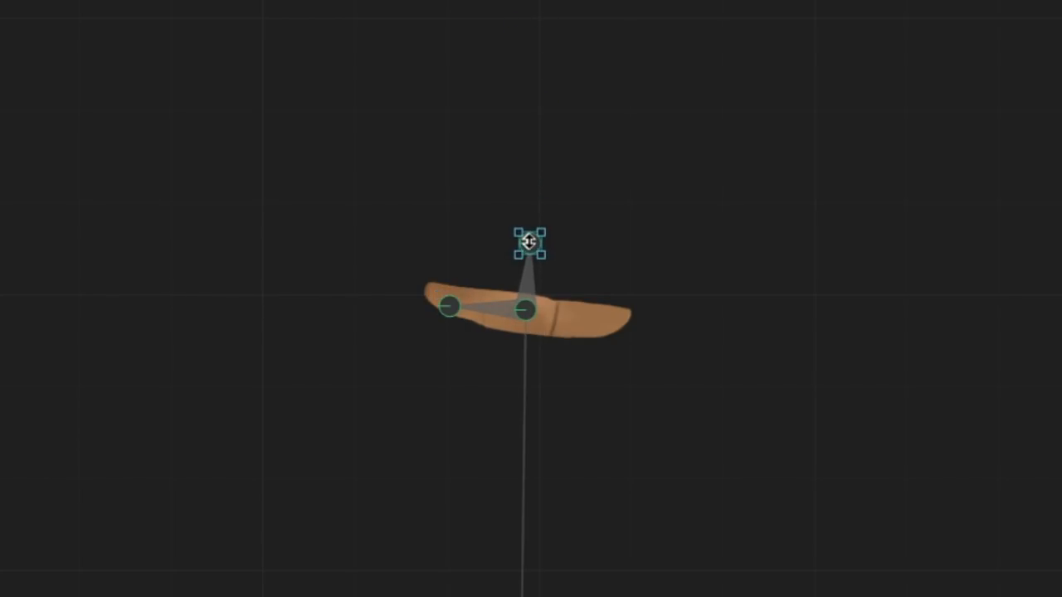
left_click(525, 311)
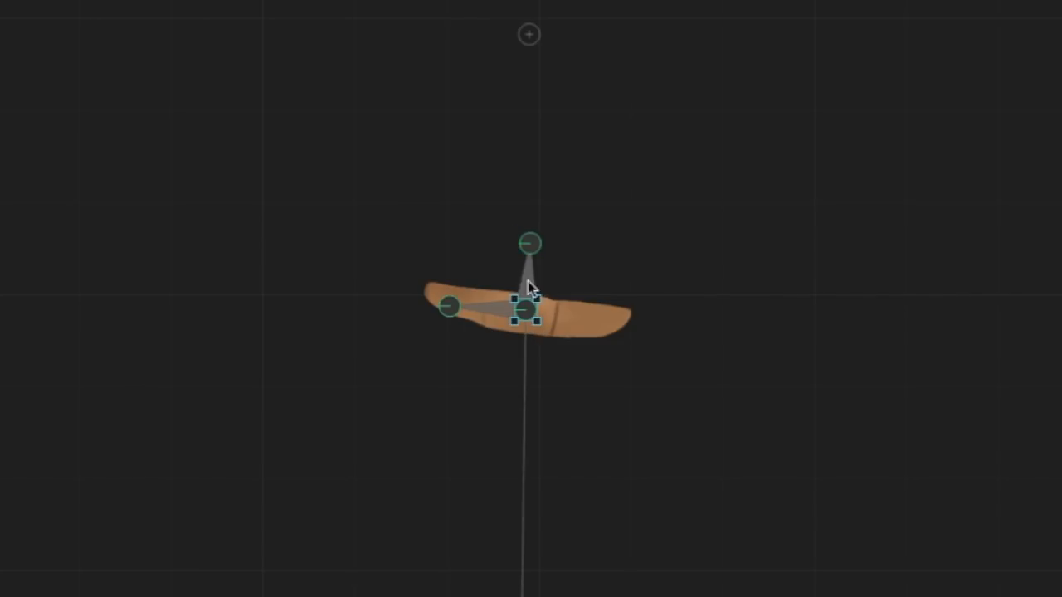
left_click(528, 36)
left_click_drag(529, 37, 582, 322)
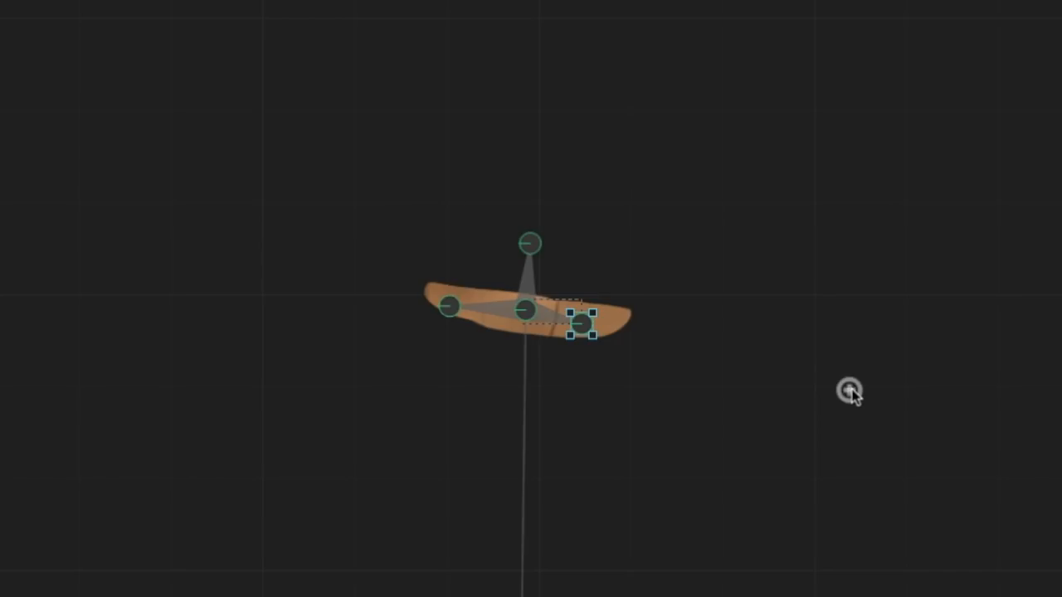
Step: Add a child knee bone a short distance below each of the two hip bones
left_click(849, 390)
left_click_drag(853, 395, 590, 417)
left_click(447, 312)
left_click(167, 294)
left_click_drag(168, 294, 302, 367)
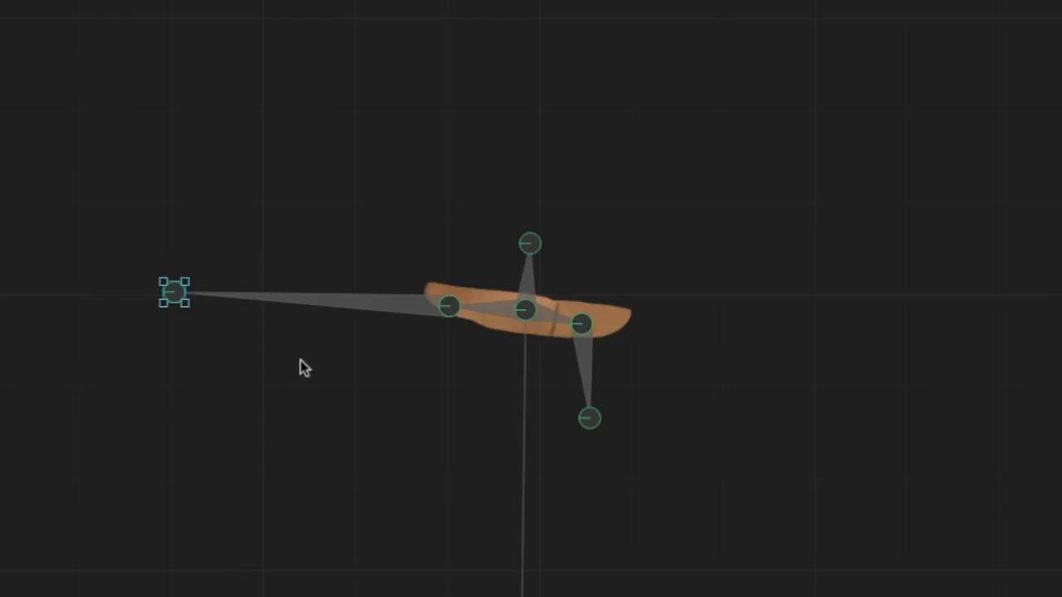
left_click_drag(177, 297, 422, 403)
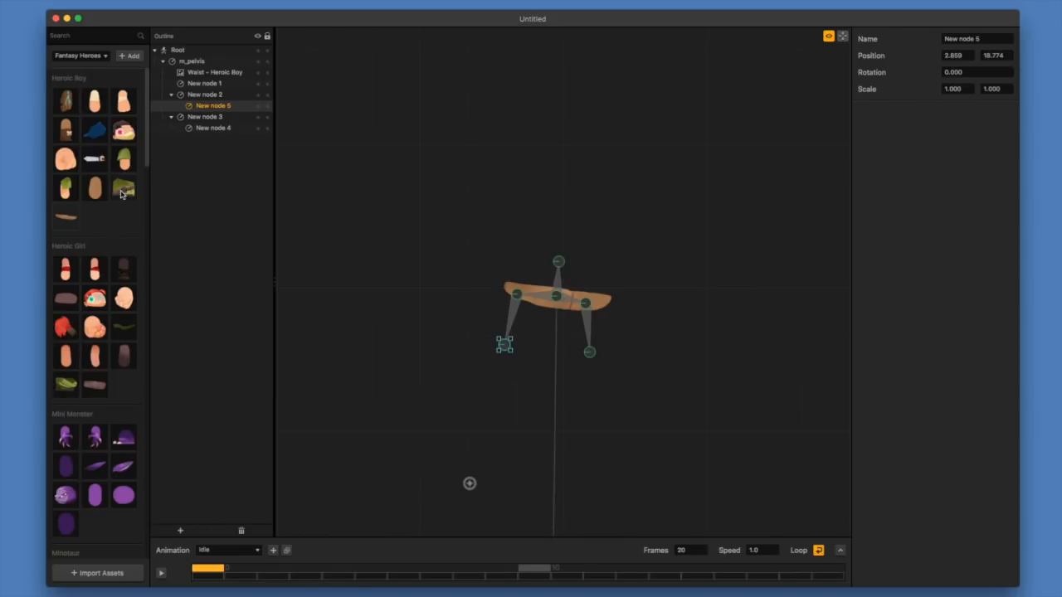
Step: Attach the Torso - Heroic Boy image to the bone above the pelvis, resting it on the waist
left_click_drag(124, 189, 584, 258)
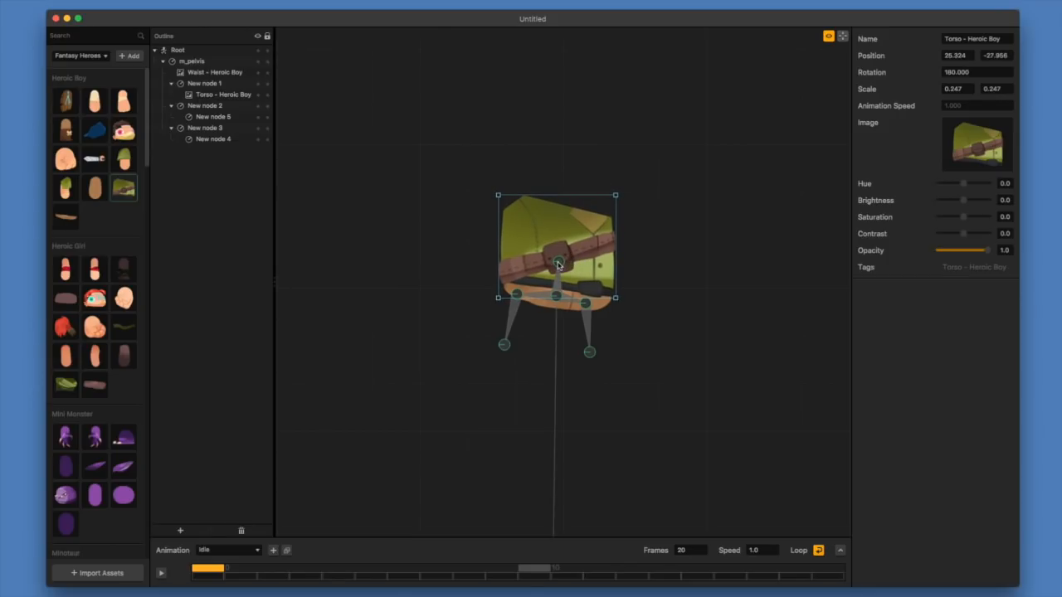
left_click(558, 264)
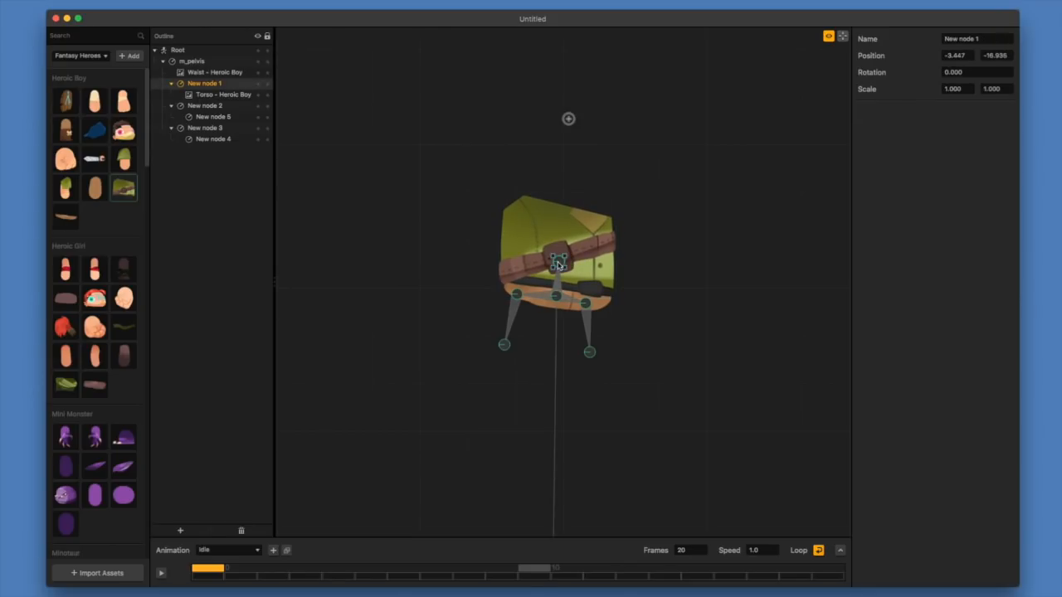
Step: Attach a Top Leg - Heroic Boy image to each hip bone and align both knee bones with the lower ends of the thighs
left_click_drag(93, 192, 521, 334)
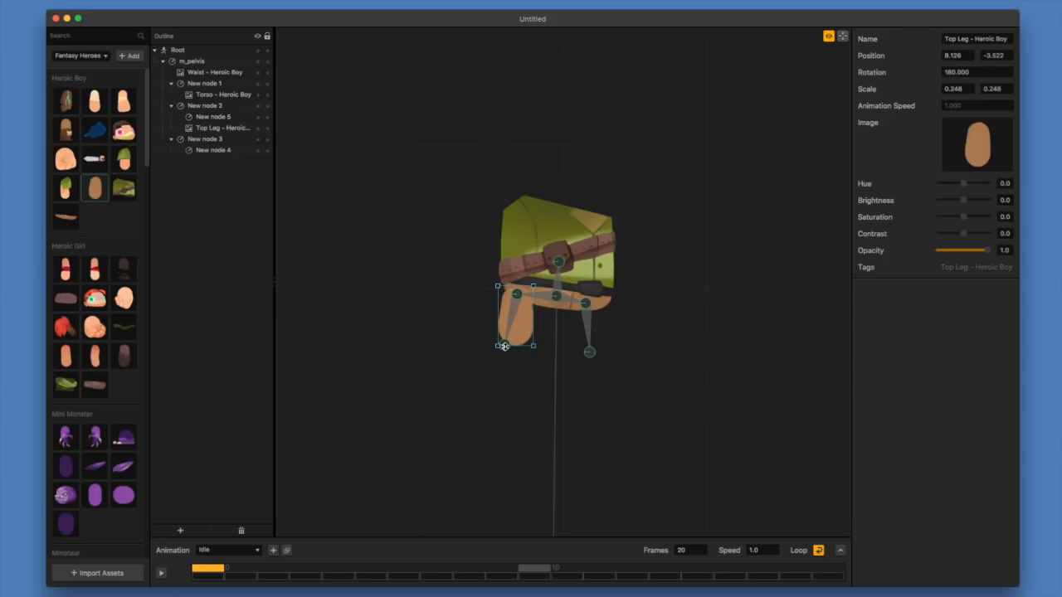
left_click(509, 359)
left_click_drag(505, 346, 514, 336)
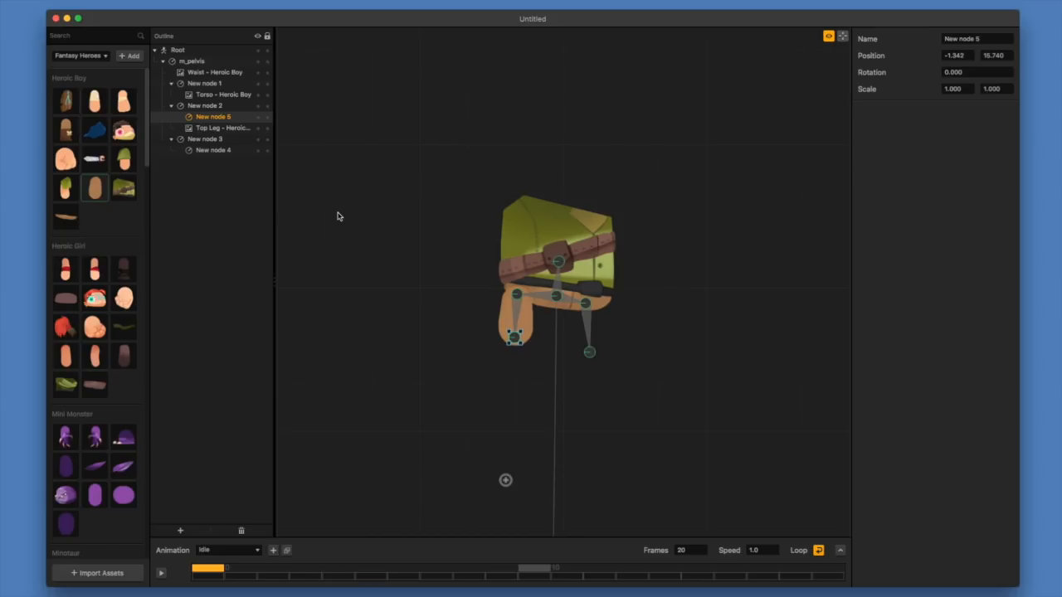
left_click_drag(589, 352, 586, 342)
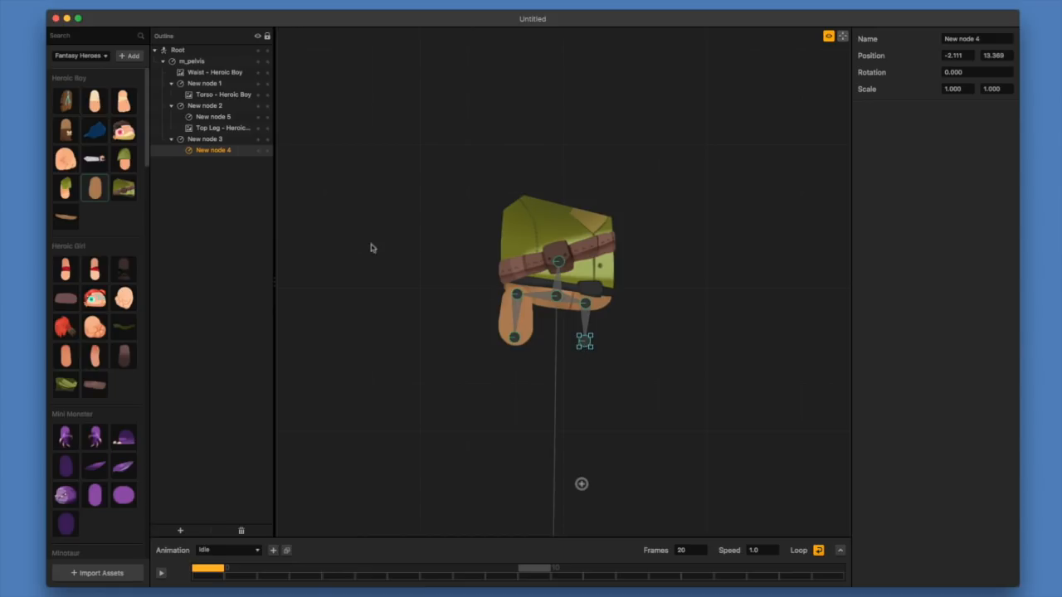
left_click_drag(103, 189, 594, 343)
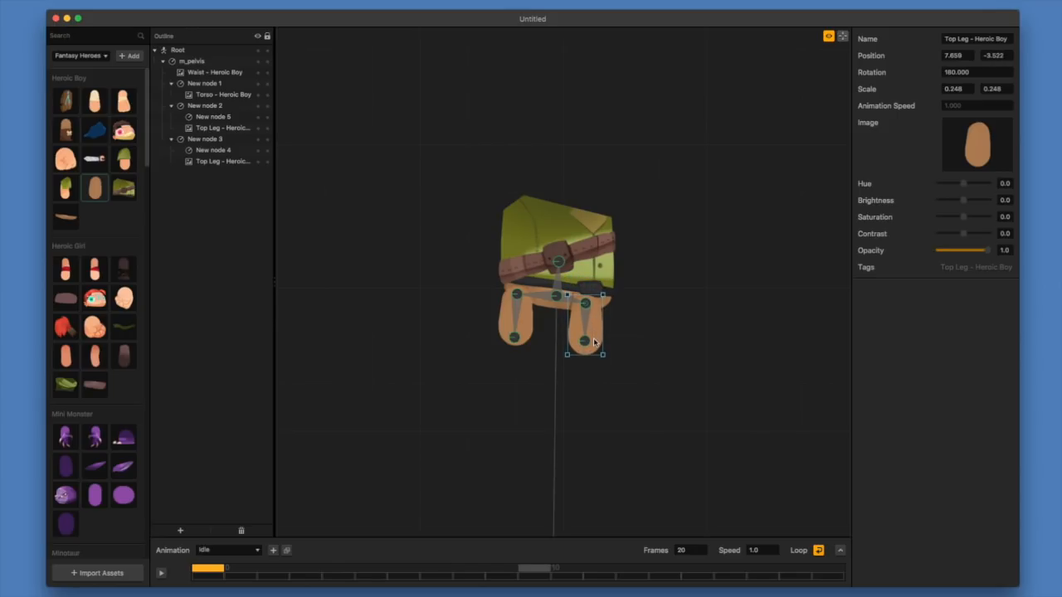
left_click(585, 344)
left_click_drag(585, 350, 586, 347)
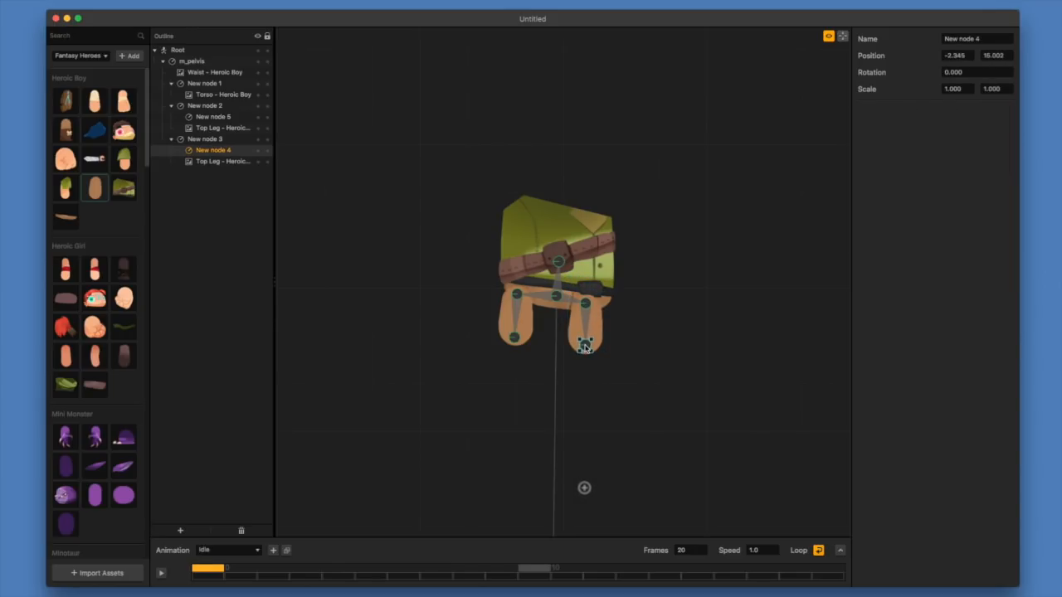
Step: Attach a Bottom Leg - Heroic Boy image to each knee bone, overlapping the lower end of each thigh
left_click_drag(67, 135, 584, 385)
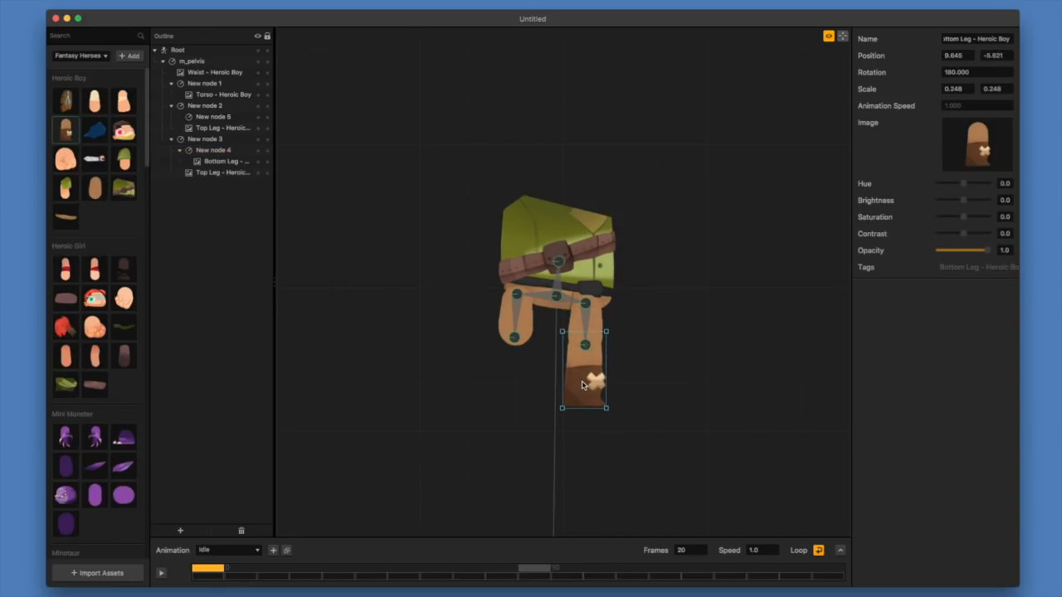
left_click_drag(65, 133, 517, 380)
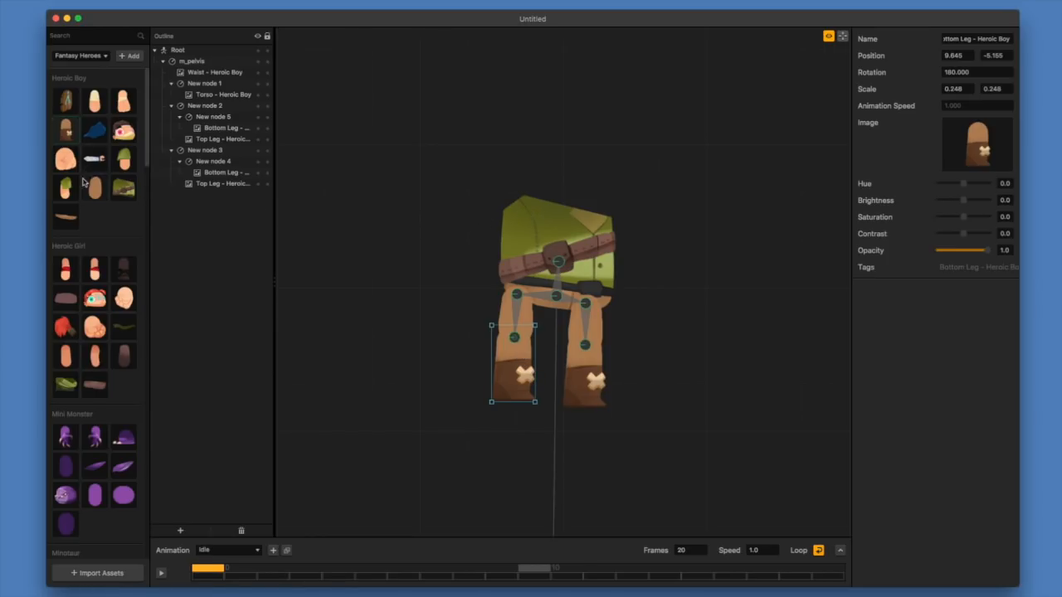
left_click_drag(66, 187, 37, 183)
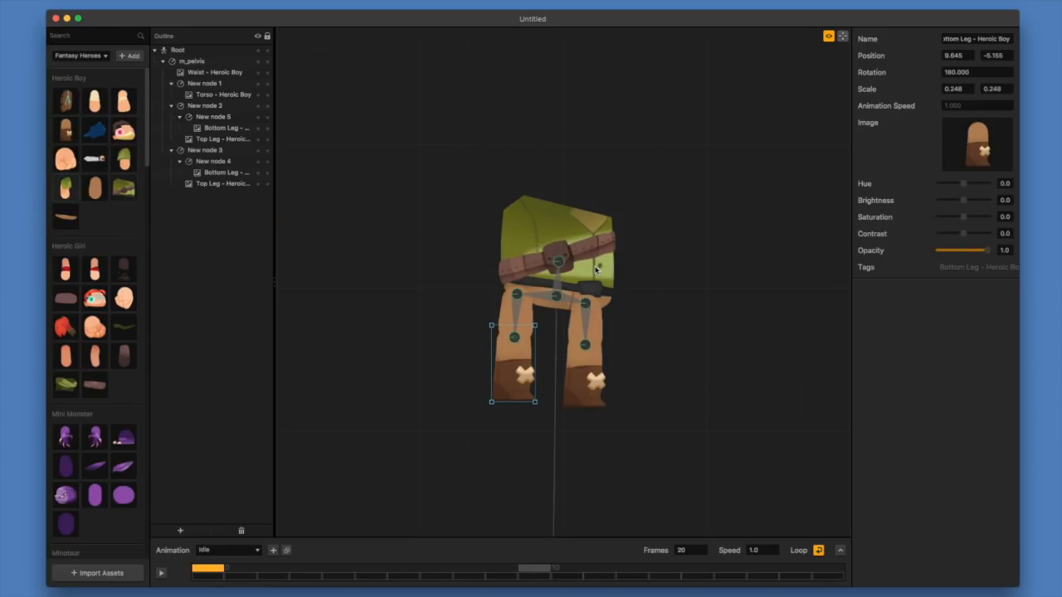
Step: Add two child bones to the torso bone, one at the neck and one at the torso's upper-left shoulder
left_click(561, 261)
left_click(569, 120)
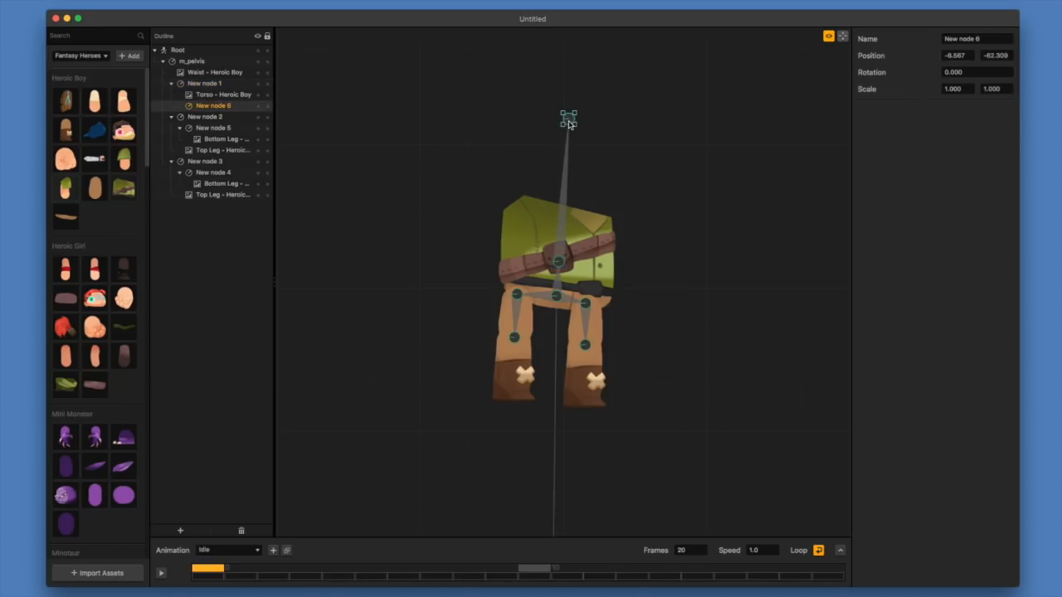
left_click_drag(568, 118, 568, 131)
left_click_drag(562, 178, 561, 198)
left_click(560, 264)
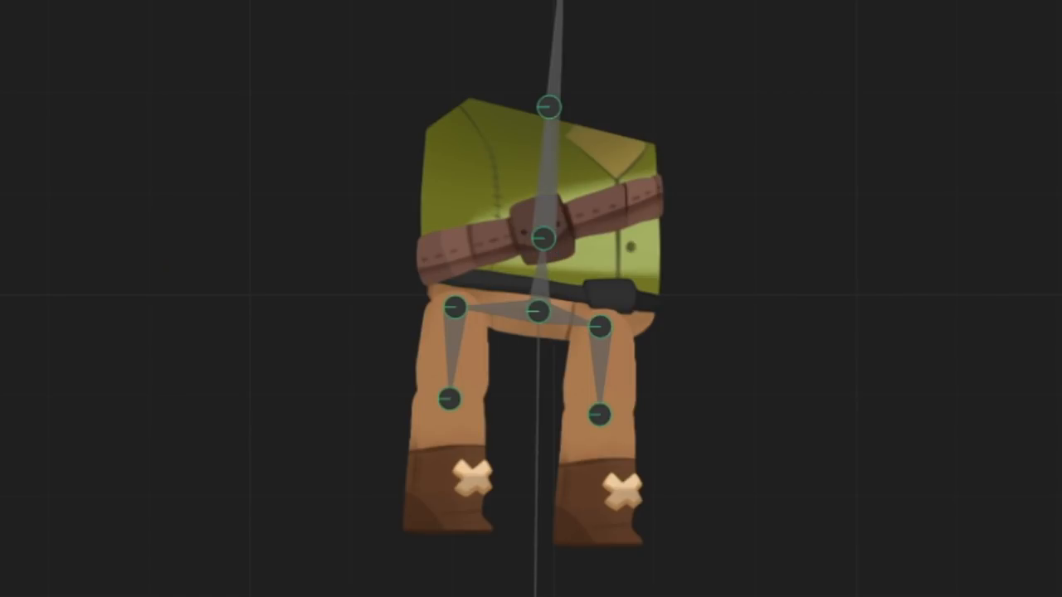
left_click_drag(560, 2, 438, 111)
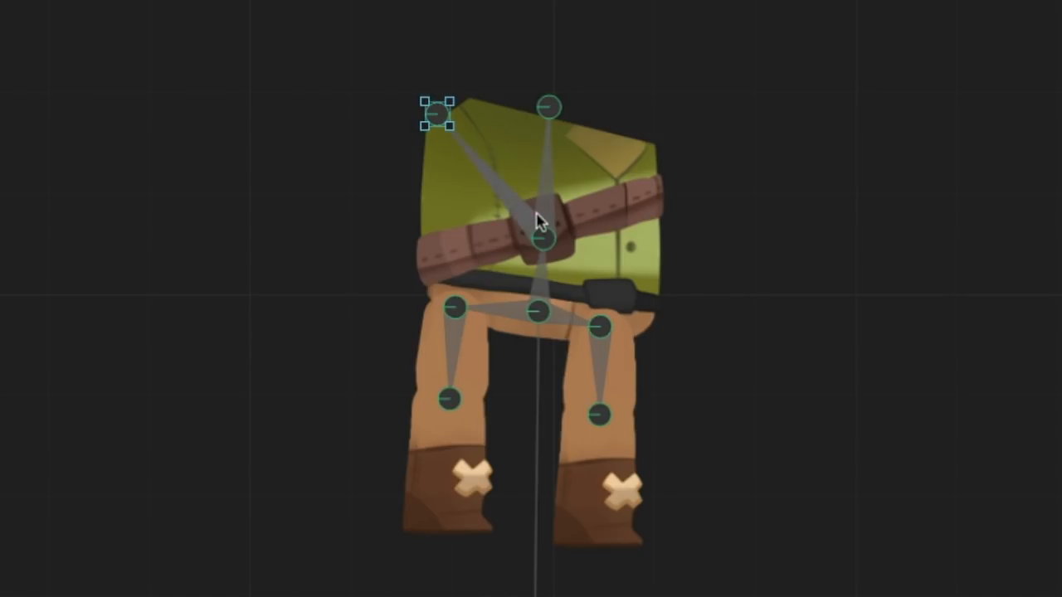
Step: Raise the torso bone to the upper chest and reposition its child bones at the neck and left shoulder
left_click_drag(550, 244, 579, 262)
left_click(549, 8)
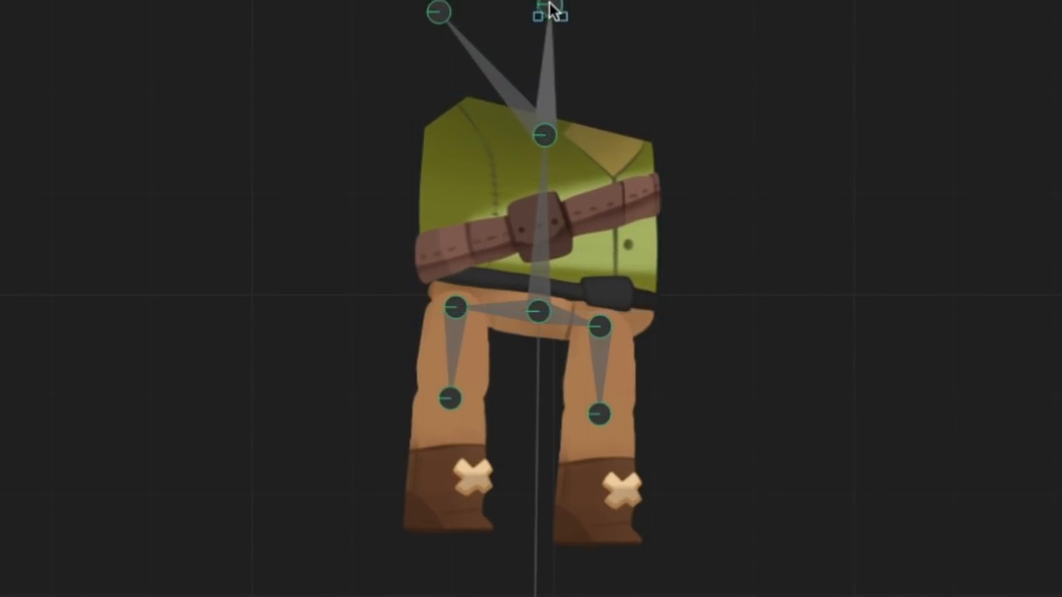
left_click_drag(549, 10, 548, 79)
left_click(437, 11)
left_click_drag(438, 12, 444, 120)
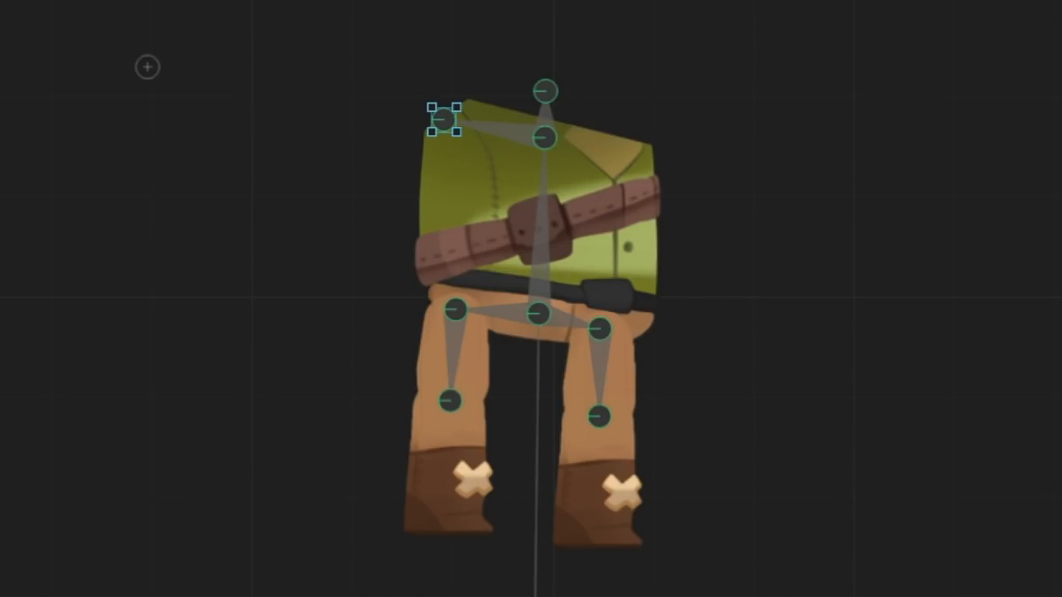
Step: Attach the green-sleeved upper arm image to the left shoulder bone and tilt it so the arm hangs outward
left_click_drag(147, 66, 444, 126)
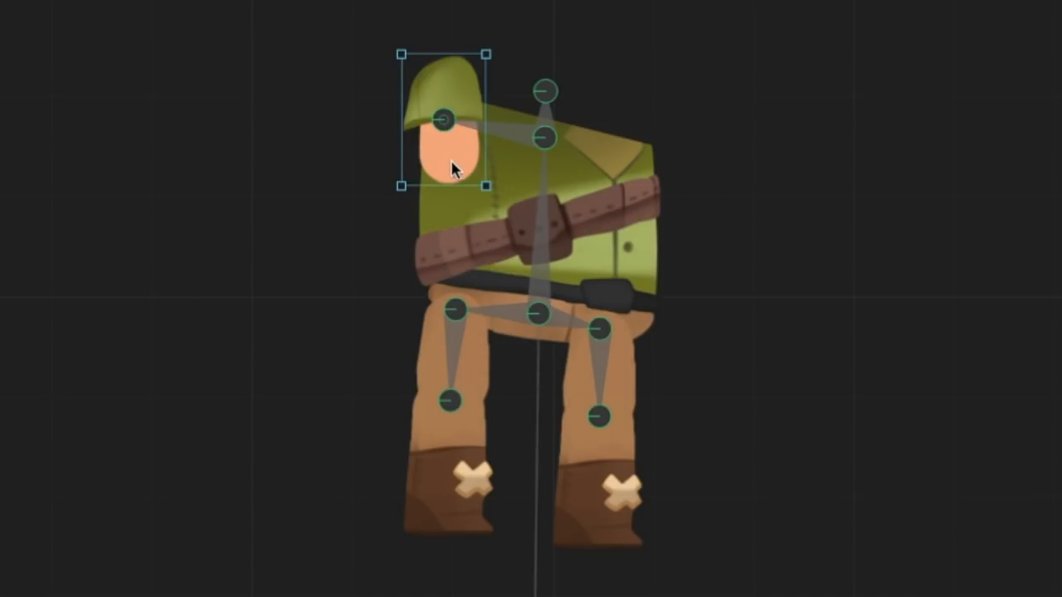
left_click_drag(452, 166, 431, 203)
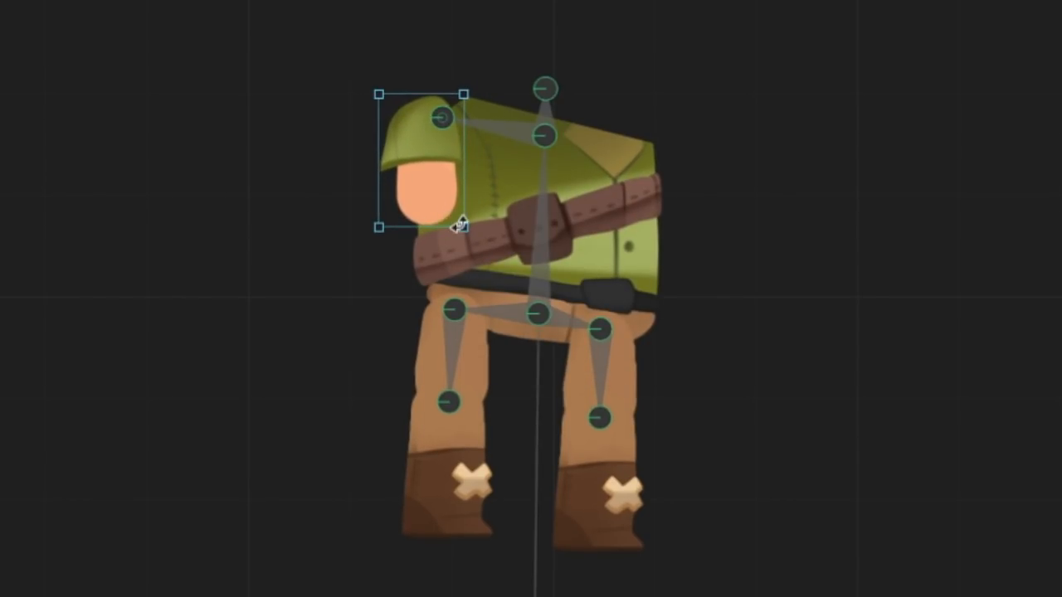
left_click_drag(458, 223, 426, 187)
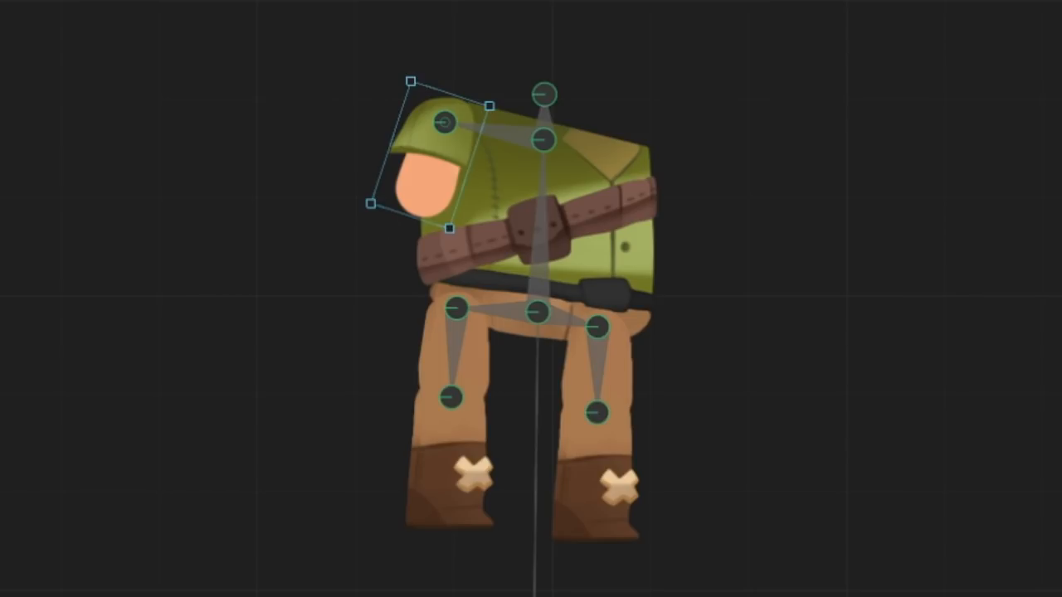
Step: Add another child bone to the chest bone and place it at the torso's right shoulder
left_click(543, 142)
key("b")
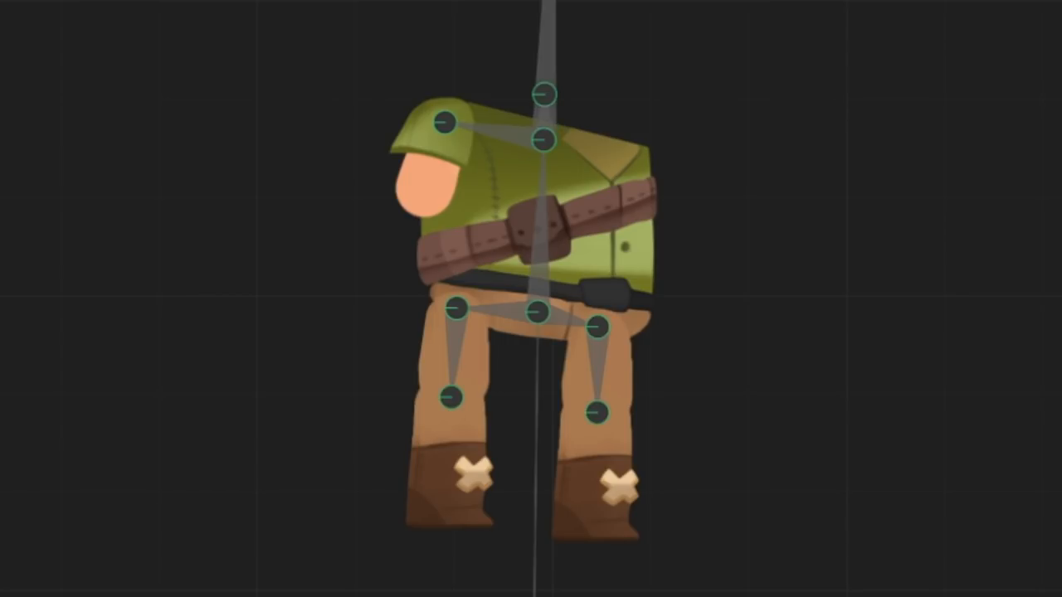
left_click_drag(548, 0, 642, 156)
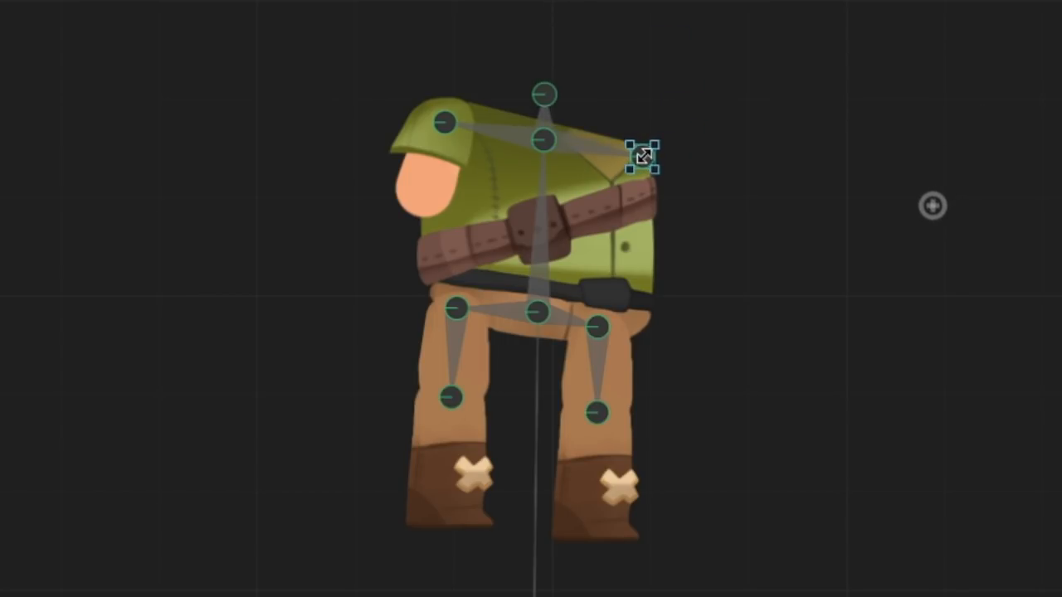
Step: Add a child elbow bone to each shoulder bone, placed below and outward from the shoulder
left_click(444, 122)
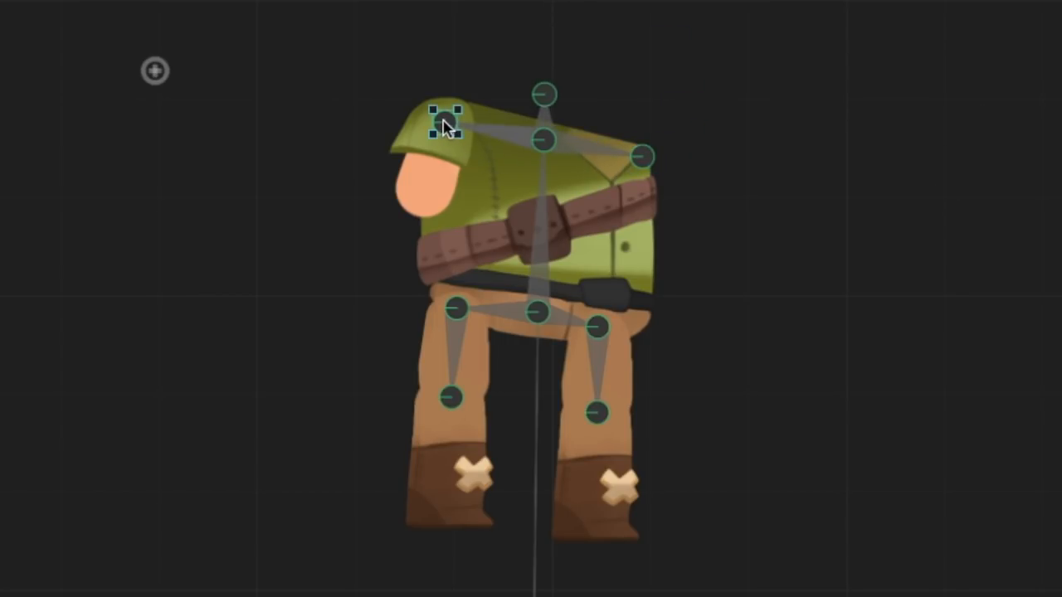
key("b")
left_click_drag(157, 71, 414, 201)
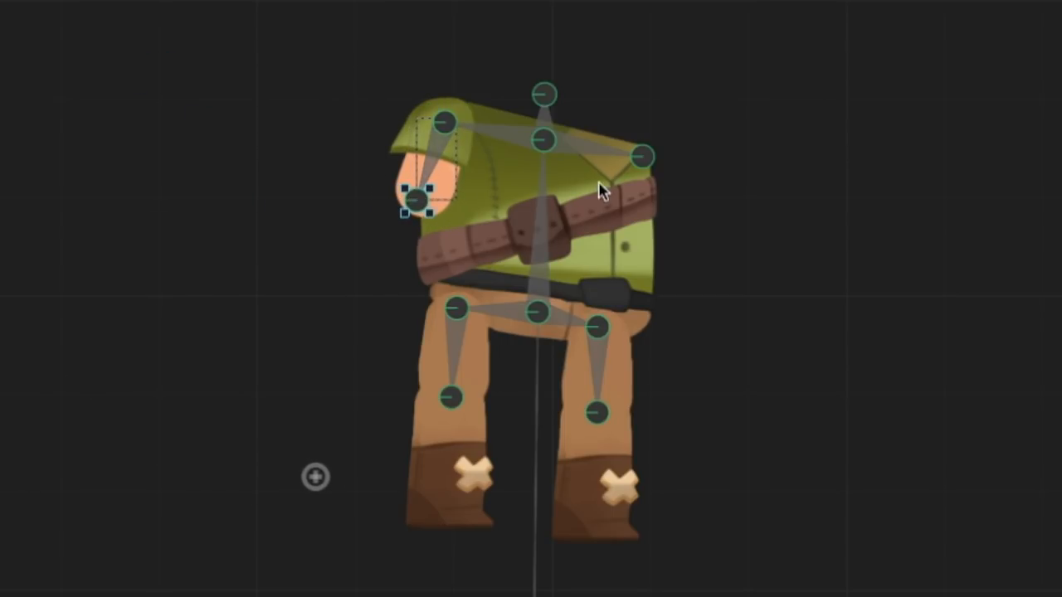
left_click(642, 158)
left_click(933, 205)
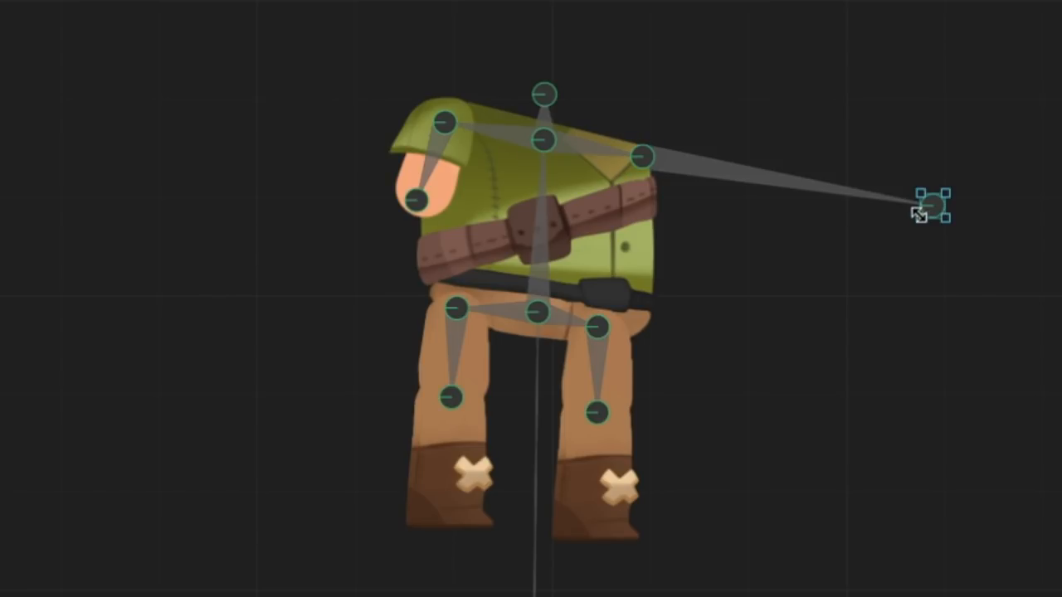
left_click_drag(933, 208, 700, 262)
Step: Attach the other sleeved upper arm image to the right shoulder bone, angled outward behind the torso, and align the elbow bone with its end
left_click_drag(346, 273, 643, 156)
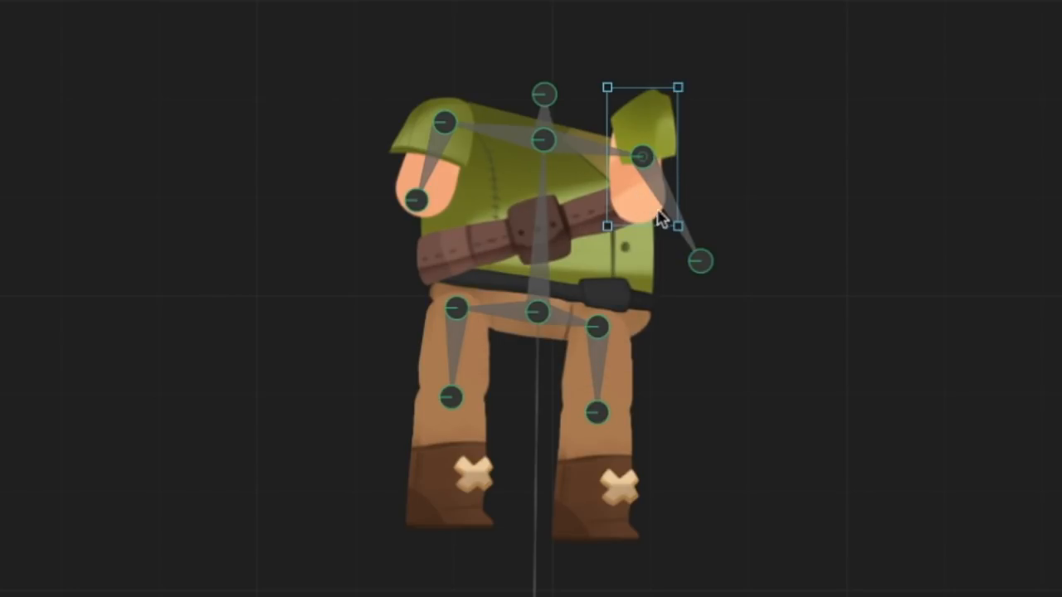
left_click_drag(675, 222, 666, 261)
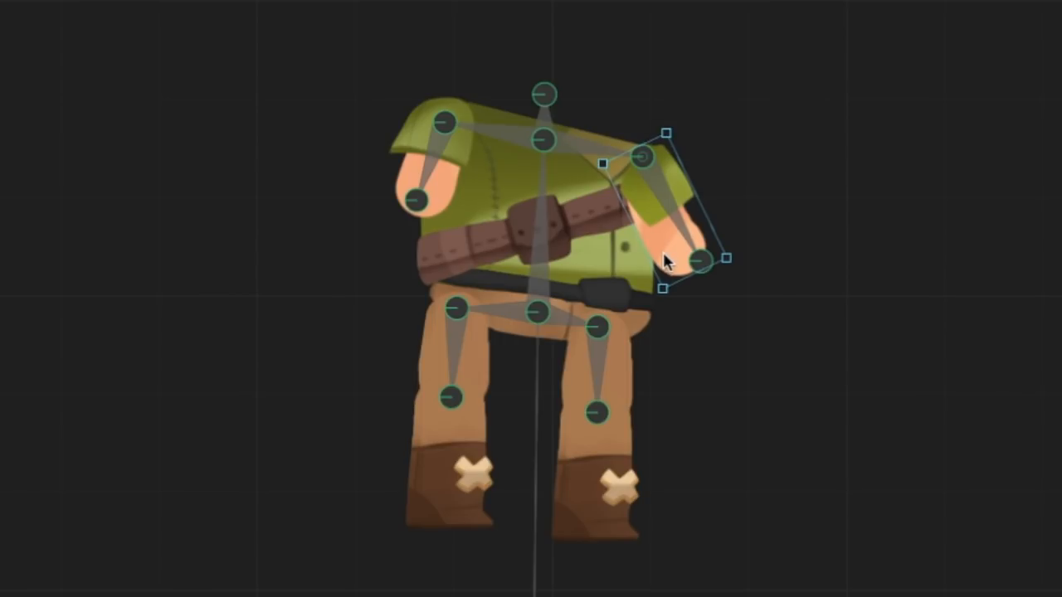
key("[")
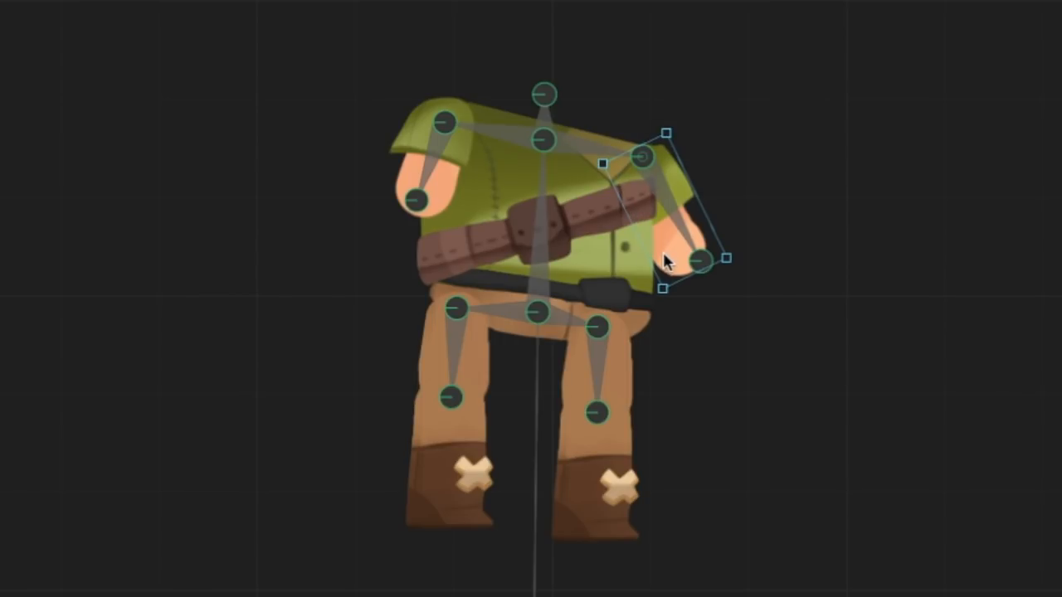
left_click_drag(670, 260, 659, 254)
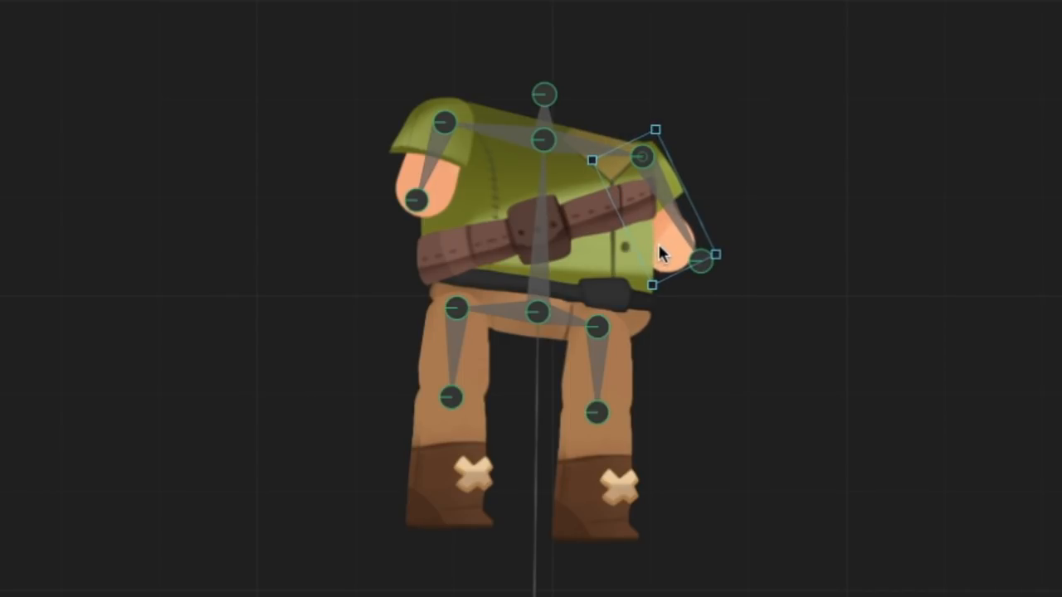
mouse_move(716, 253)
left_mouse_down()
mouse_move(728, 224)
mouse_move(728, 233)
mouse_move(680, 237)
mouse_move(702, 242)
left_mouse_up()
left_click(700, 266)
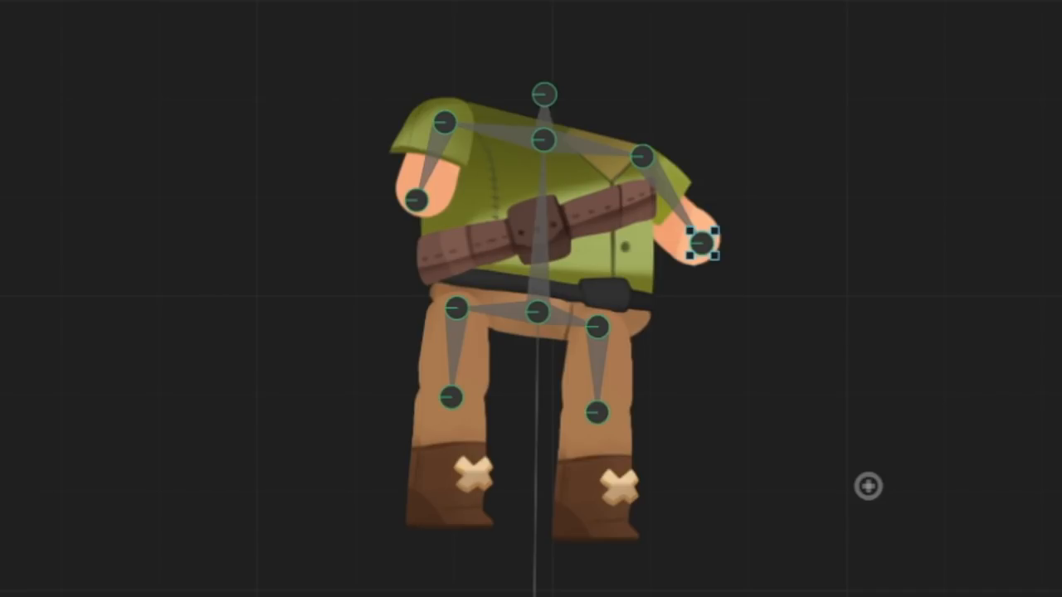
Step: Attach the bandaged forearm images to both elbow bones, scaling each to fit its arm and angling the right one outward
left_click_drag(403, 194, 710, 321)
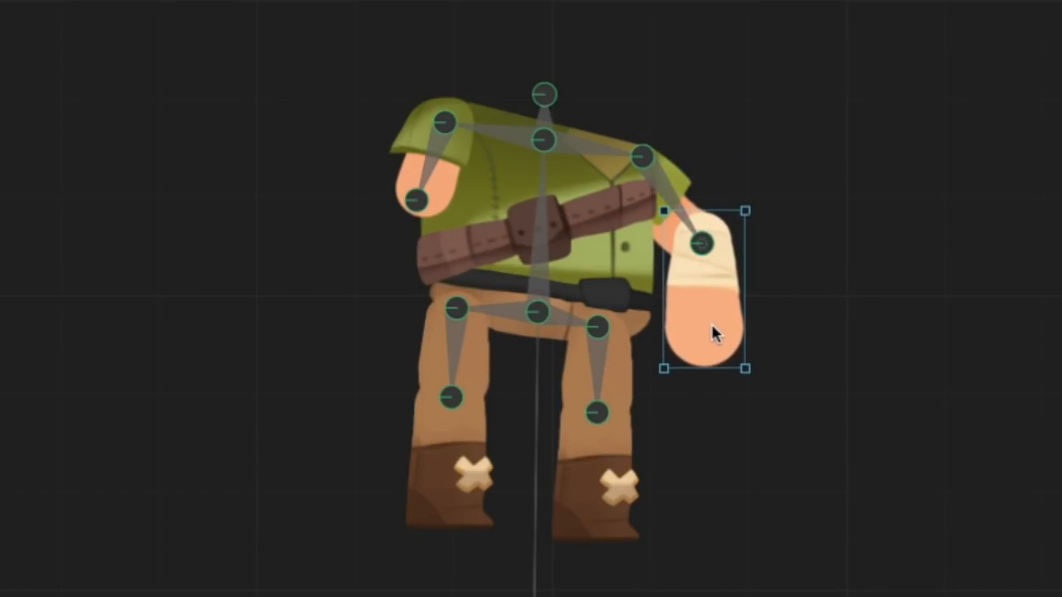
left_click_drag(745, 375, 699, 309)
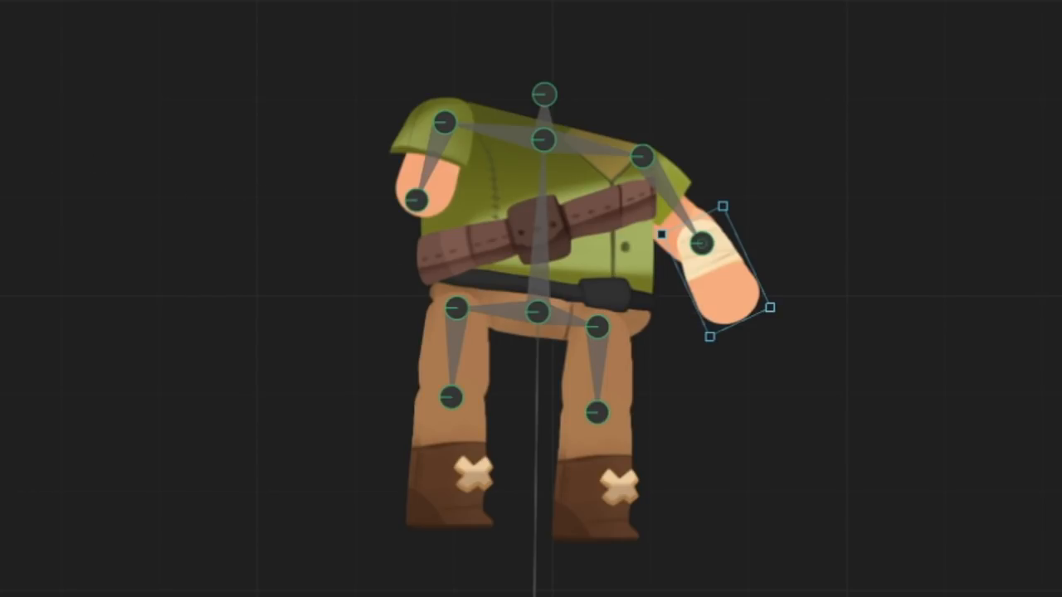
left_click_drag(454, 237, 416, 201)
left_click_drag(434, 267, 435, 291)
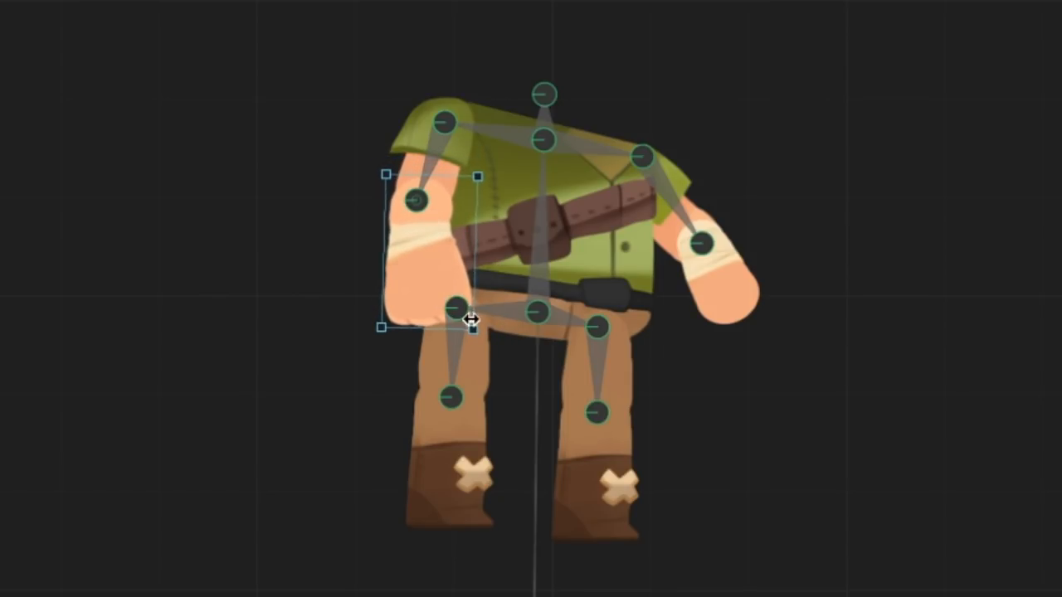
left_click_drag(471, 327, 445, 288)
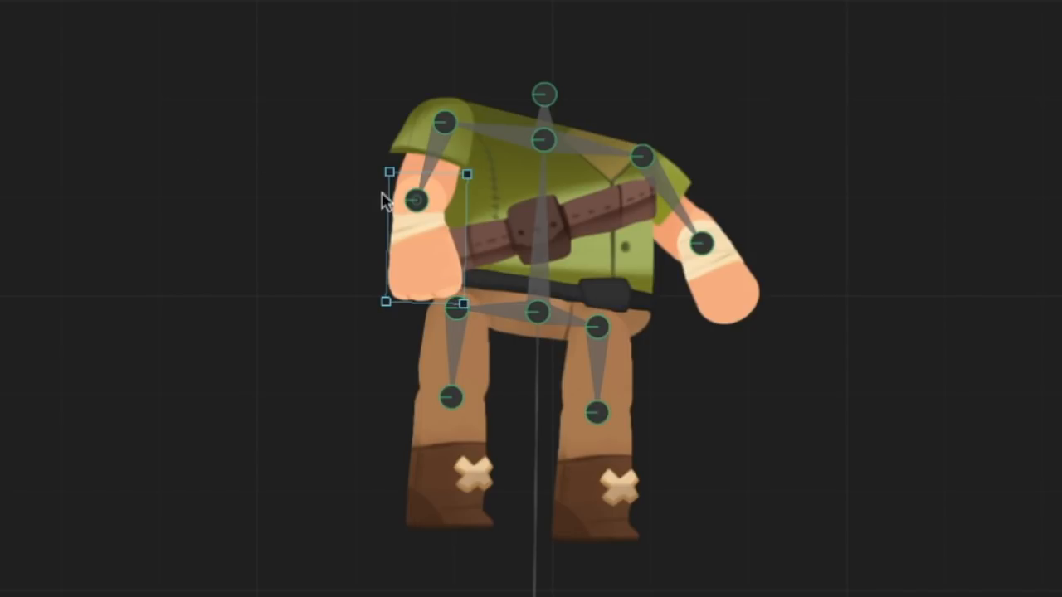
Step: Add a child hand bone to the left elbow bone at the fist and attach the sword image so the fist grips its handle
left_click(416, 200)
left_click(316, 475)
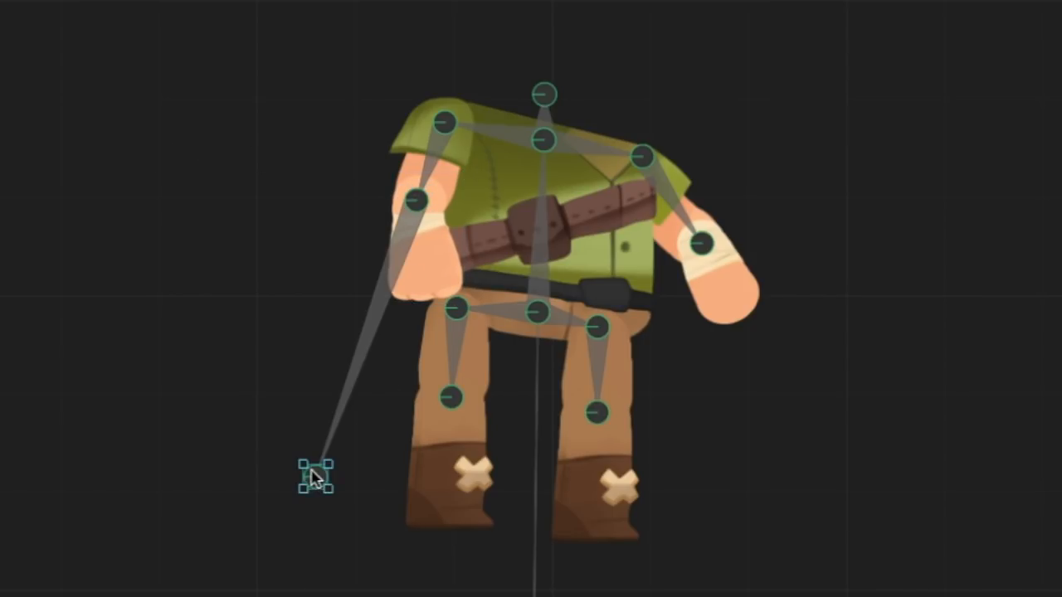
left_click_drag(316, 474, 418, 279)
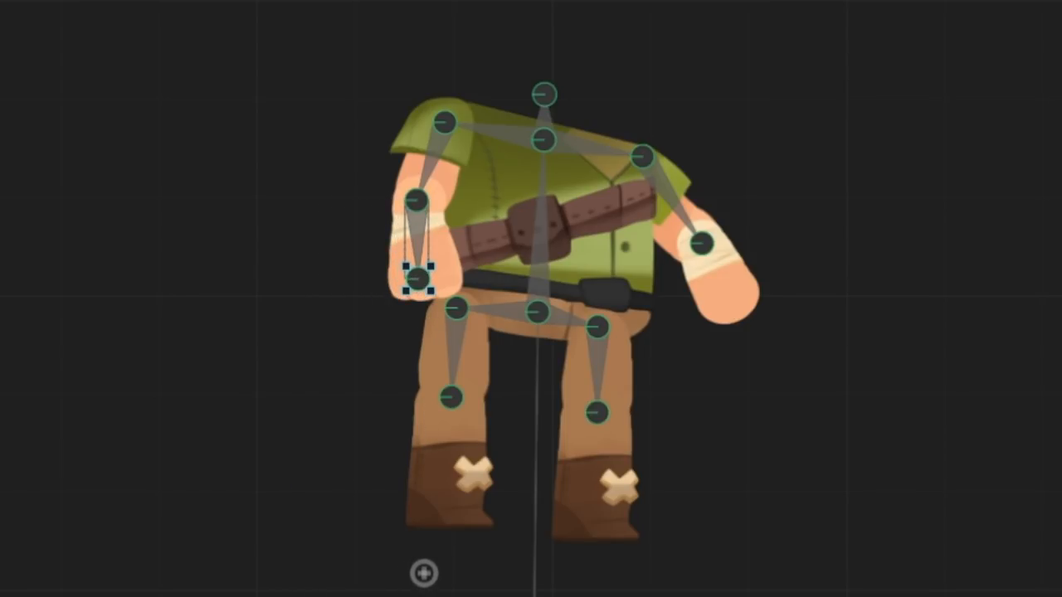
left_click_drag(4, 208, 249, 313)
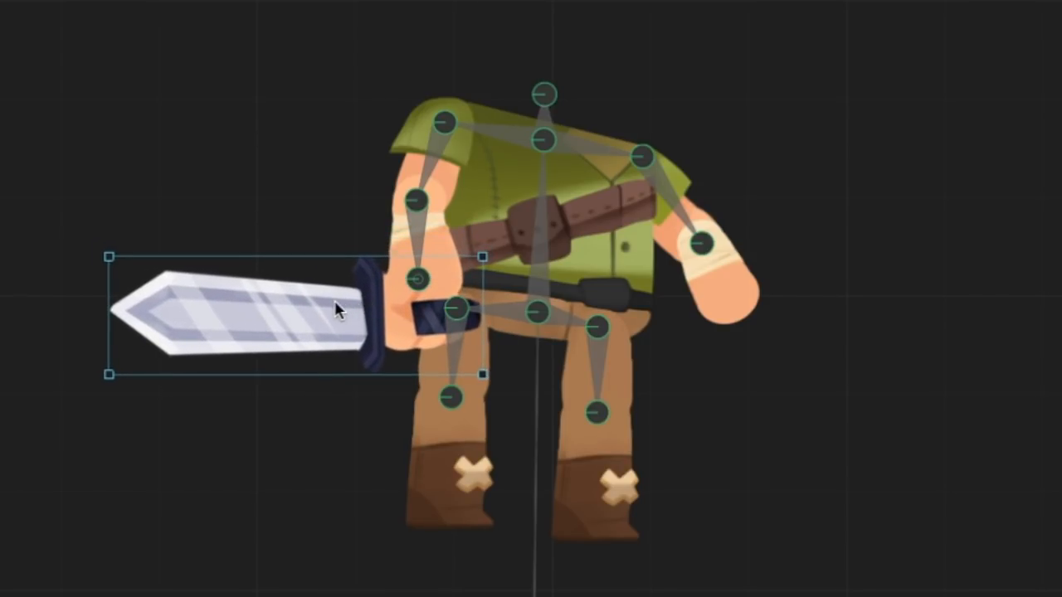
left_click_drag(319, 305, 323, 298)
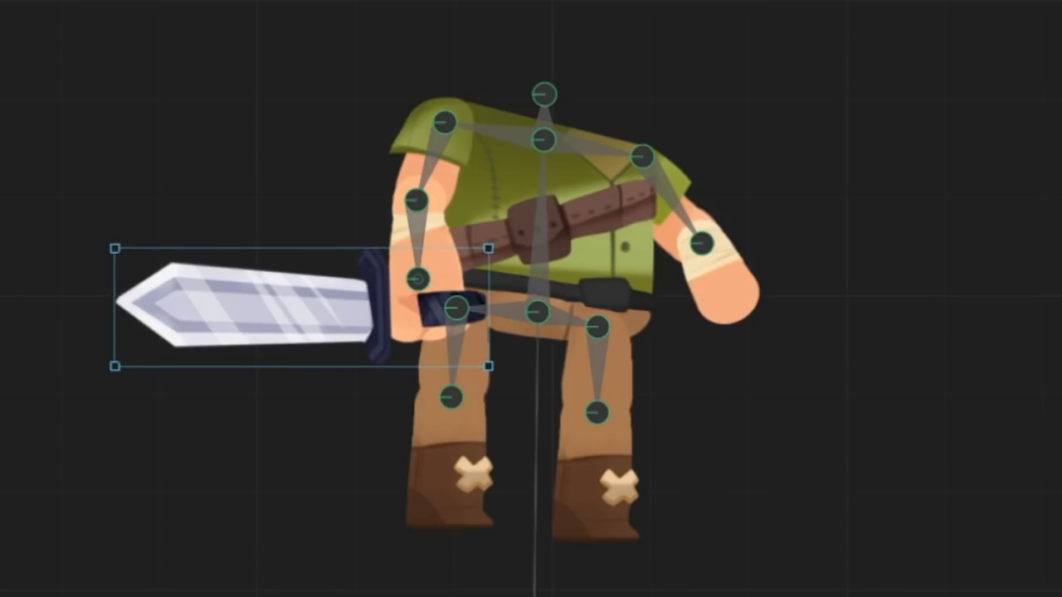
key("space")
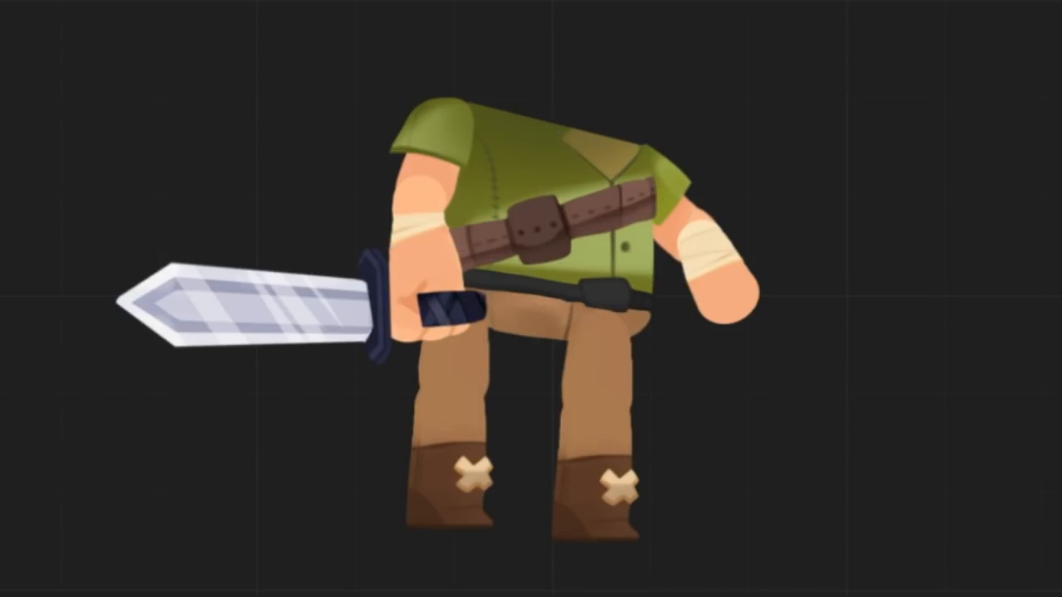
key("space")
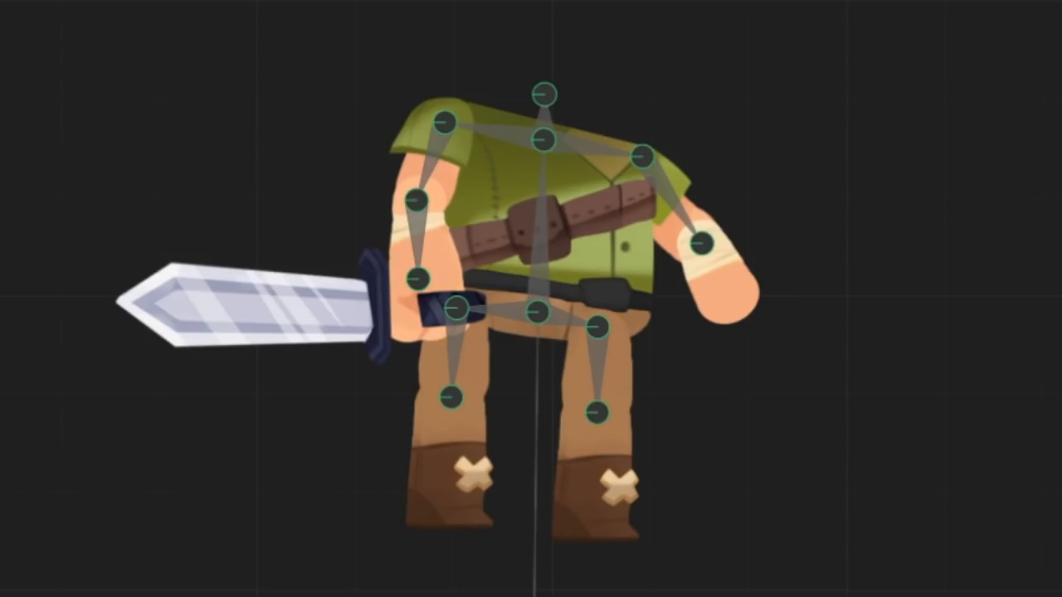
Step: Add a child hand bone to the right elbow bone and attach the wooden shield image over it, tilted to about 156° rotation
left_click(702, 243)
left_click(869, 487)
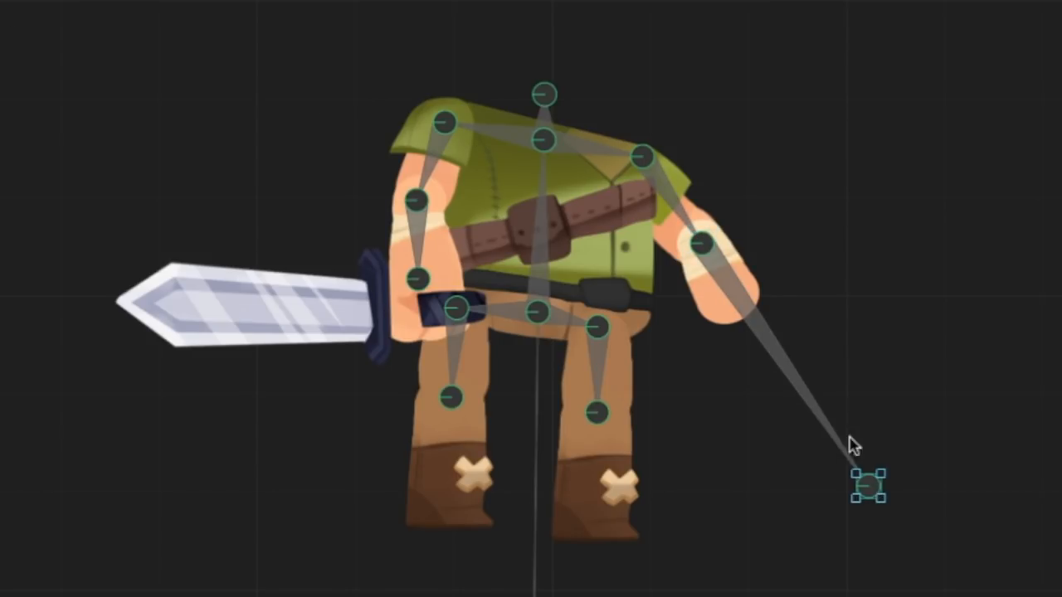
left_click_drag(863, 484, 712, 301)
left_click_drag(1061, 357, 728, 312)
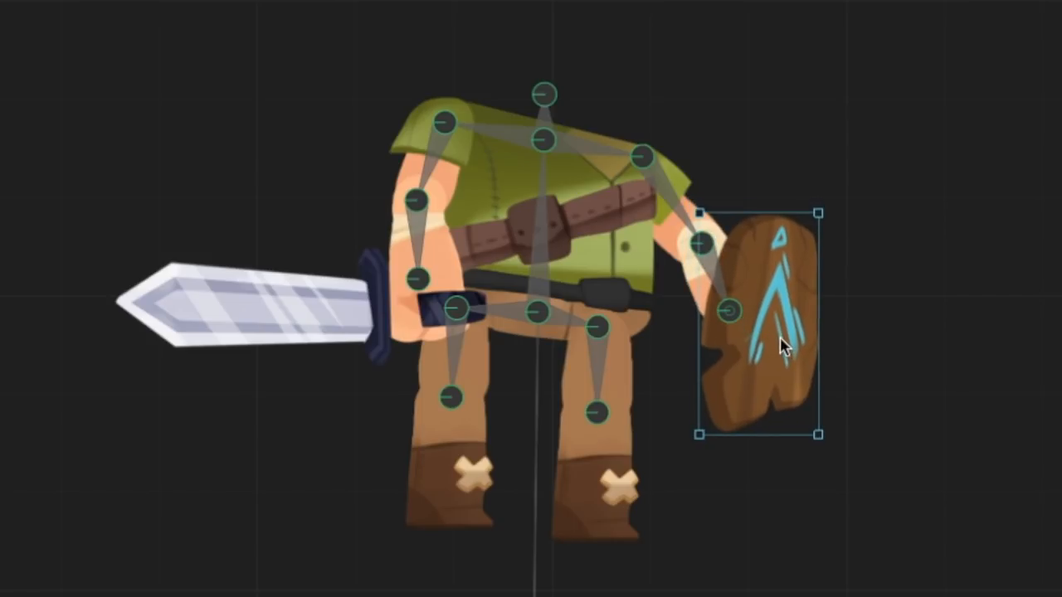
left_click_drag(812, 432, 751, 441)
mouse_move(799, 271)
left_mouse_down()
mouse_move(793, 280)
mouse_move(794, 270)
left_mouse_up()
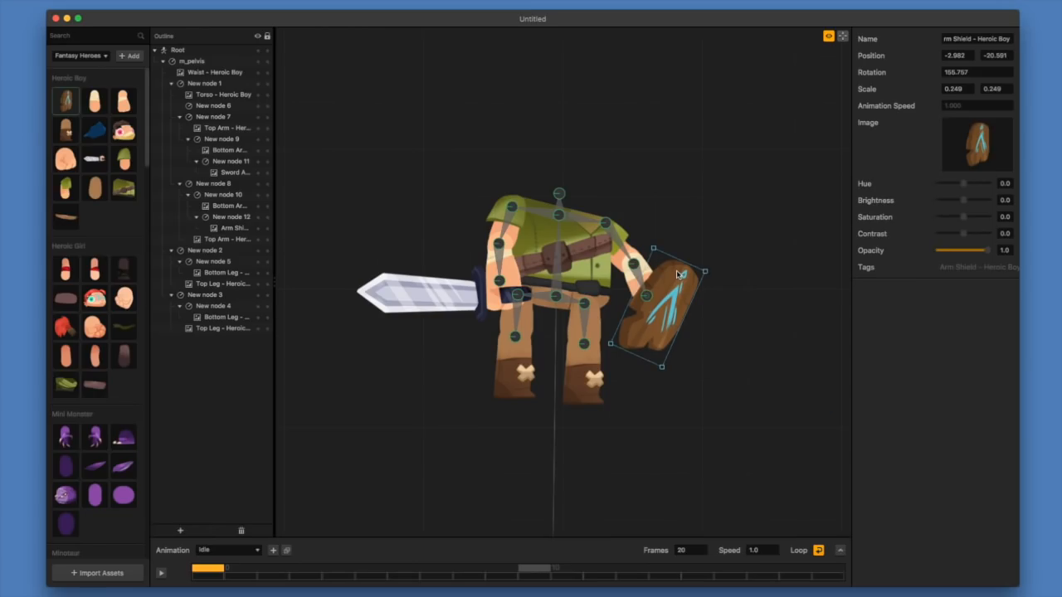
Step: Attach the Heroic Boy head image to the neck bone, scale it to about 0.163, centre it over the torso and tilt it to about 171°
left_click_drag(121, 135, 600, 180)
left_click_drag(713, 60, 623, 143)
left_click_drag(586, 203, 622, 122)
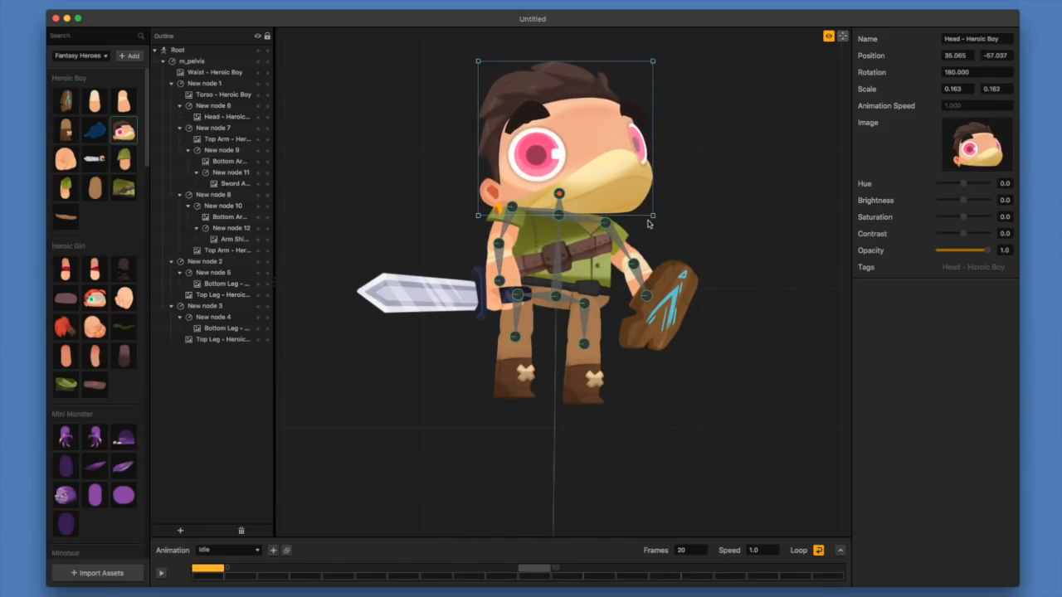
left_click_drag(654, 215, 622, 194)
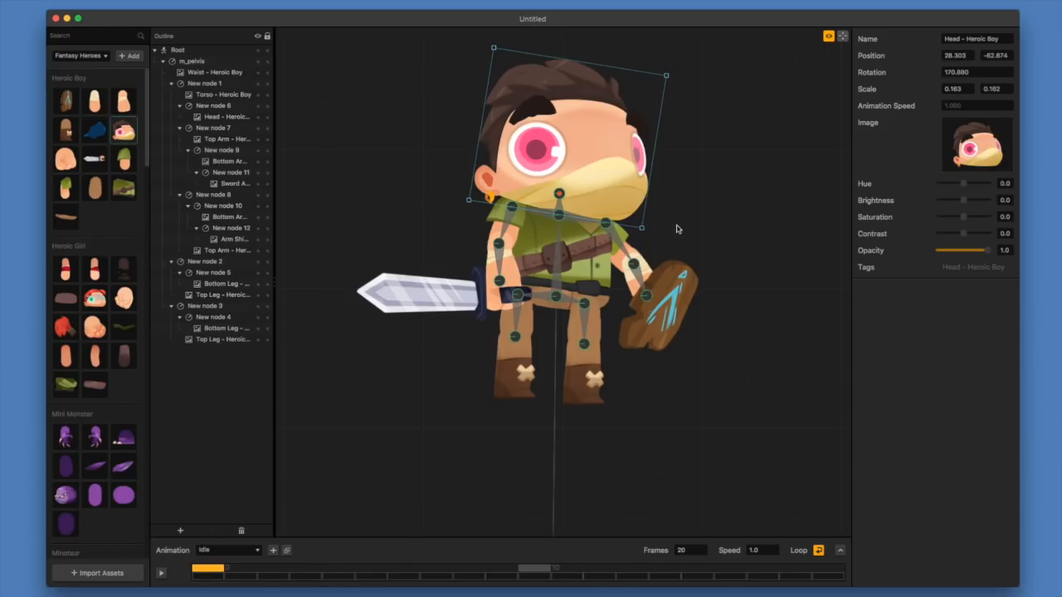
left_click(680, 229)
scroll(628, 269, "down", 3)
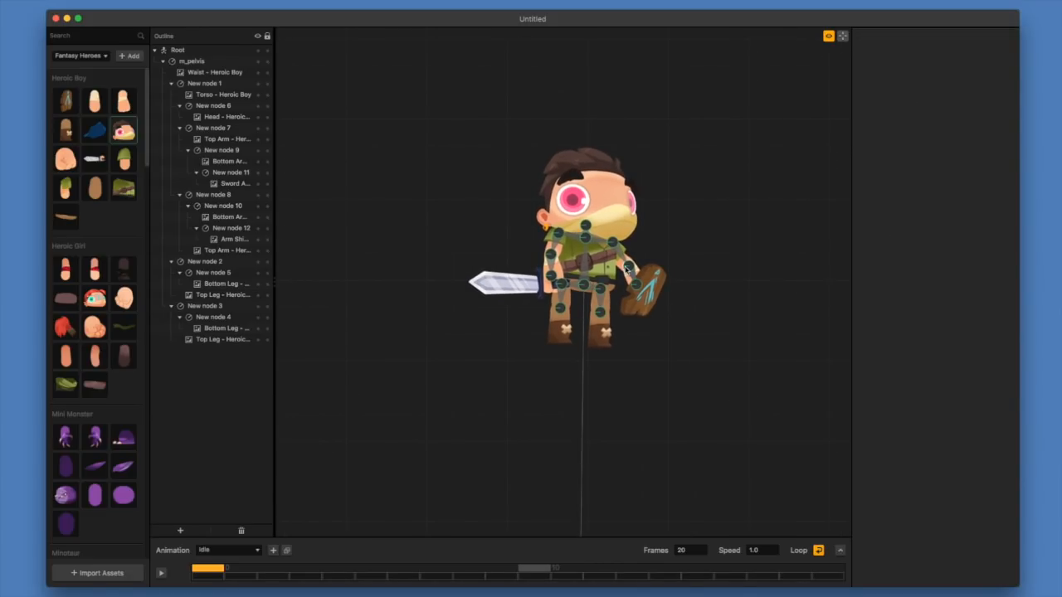
scroll(626, 268, "up", 2)
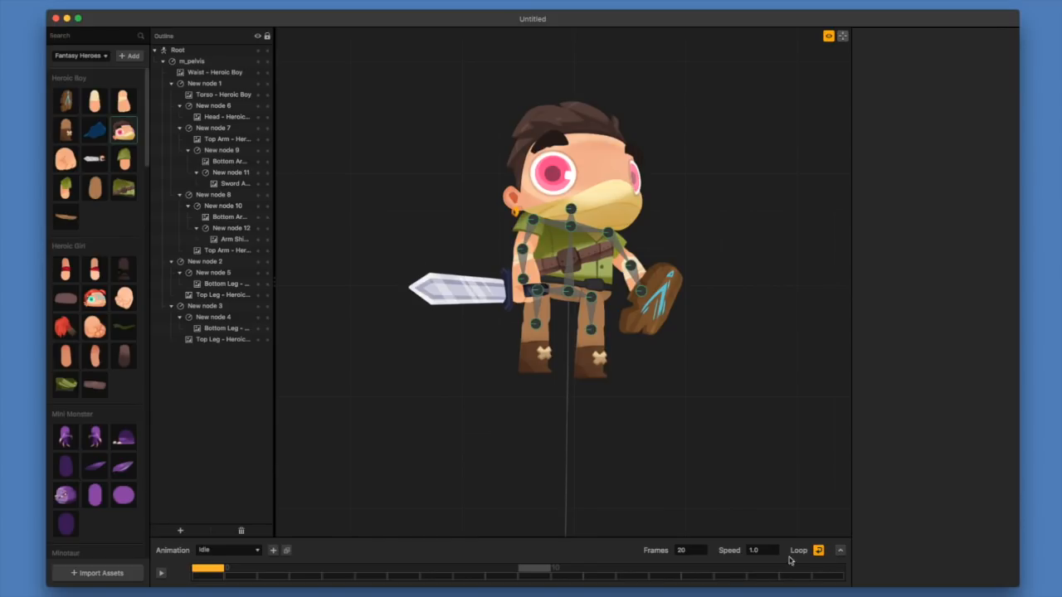
Step: Open the curve editor for the 20-frame Idle animation and enlarge it to about half the workspace height
left_click(689, 552)
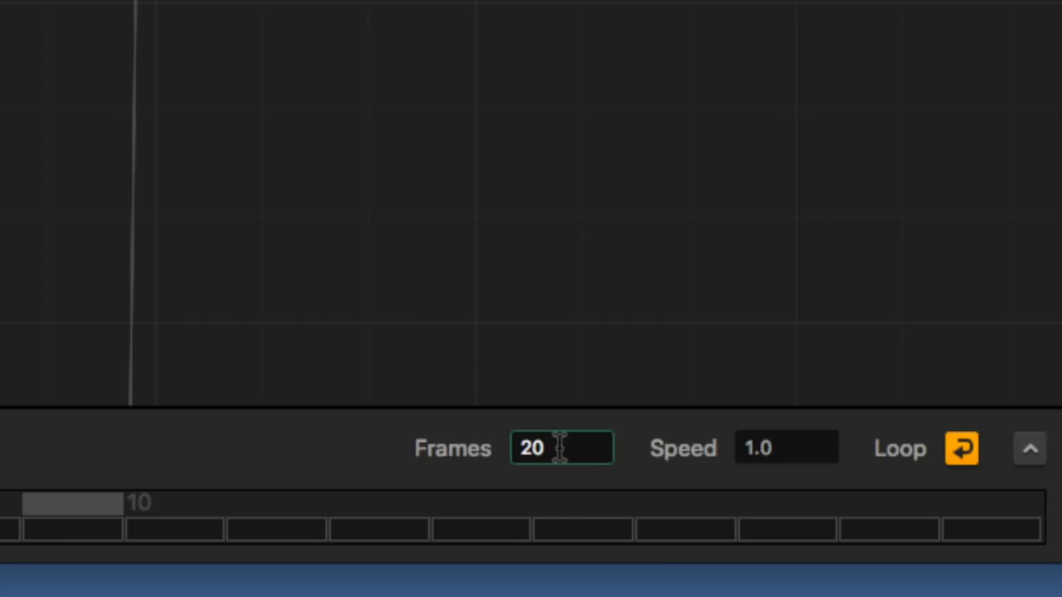
left_click(1029, 453)
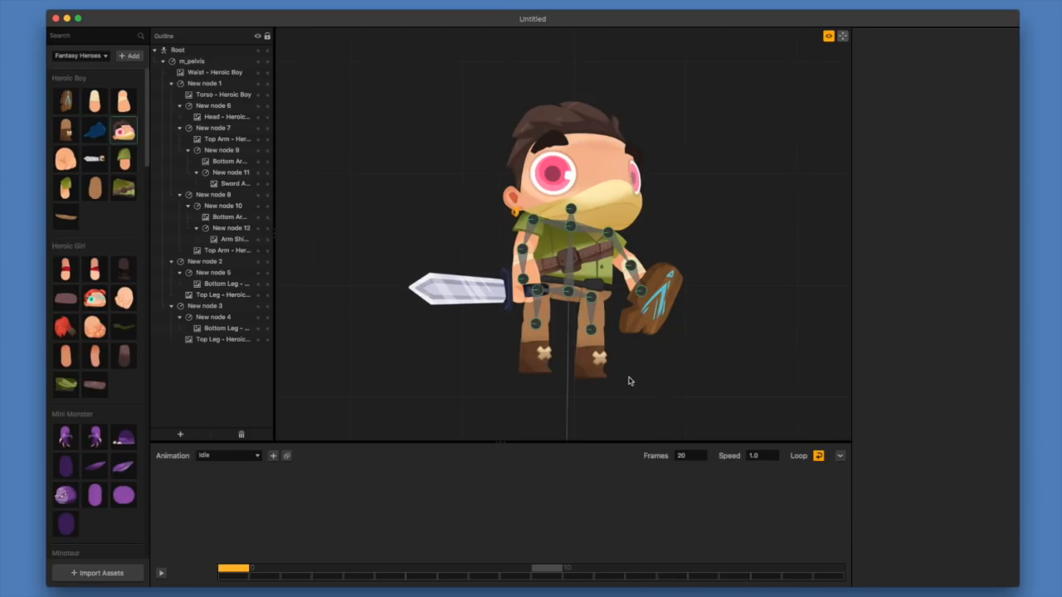
left_click_drag(629, 378, 620, 318)
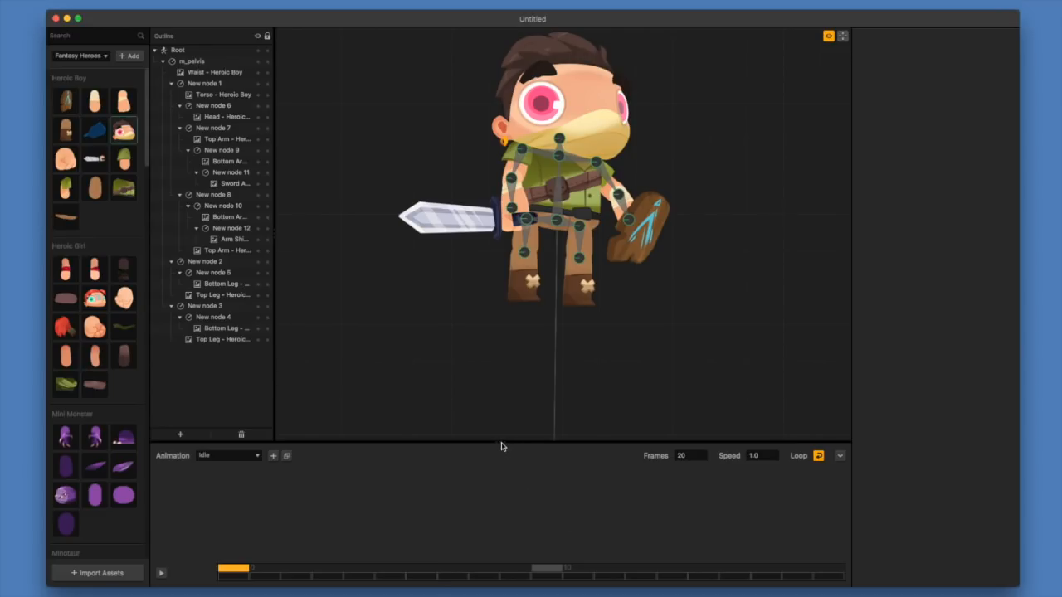
left_click_drag(500, 446, 502, 325)
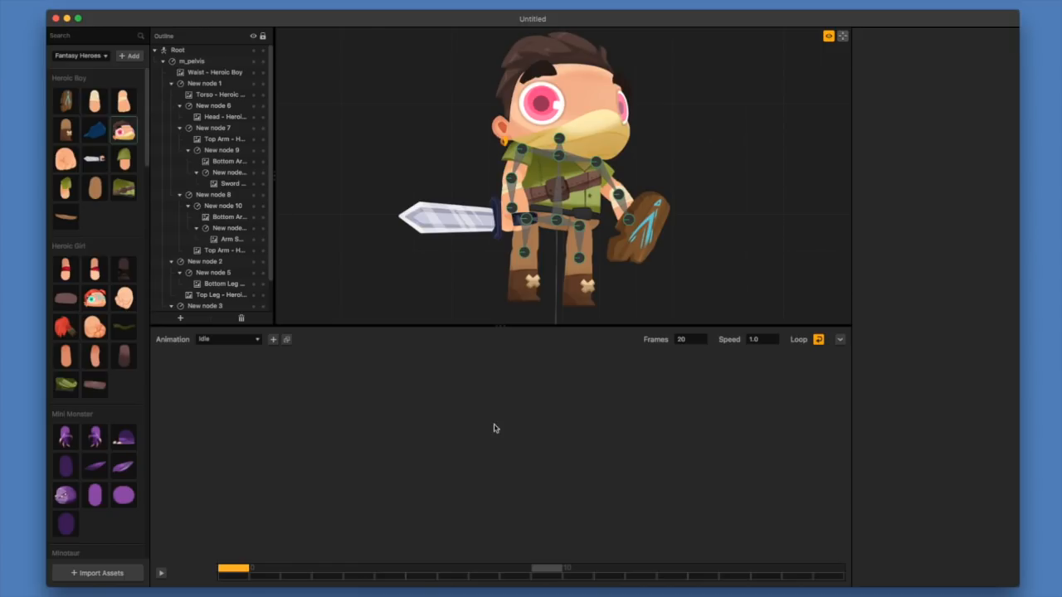
Step: Key the left knee bone's Position X curve at the first, middle and last frames, lowering the frame 10 key to -0.03
left_click(525, 253)
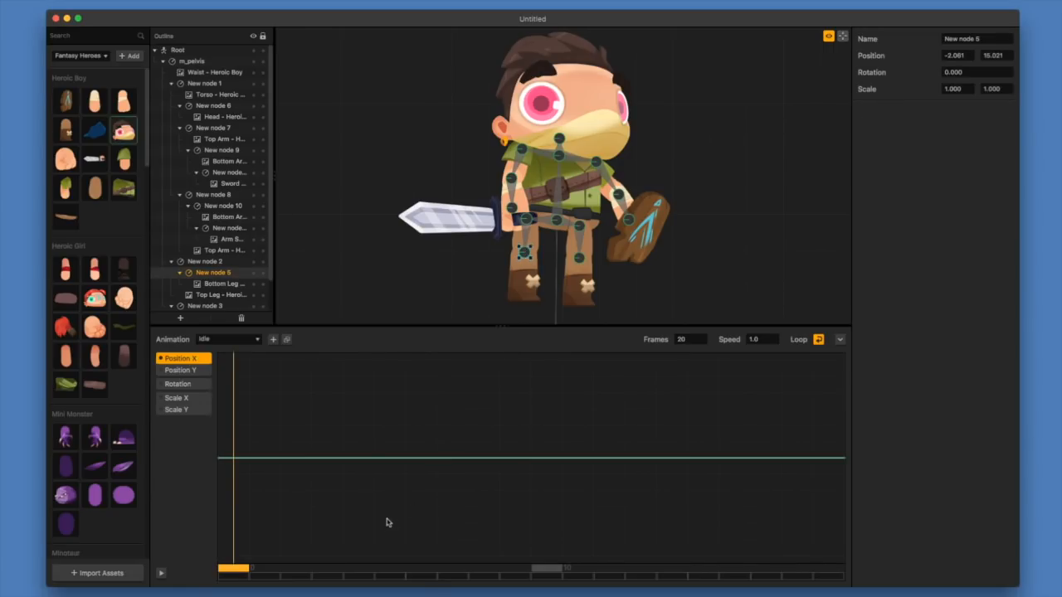
left_click(221, 459)
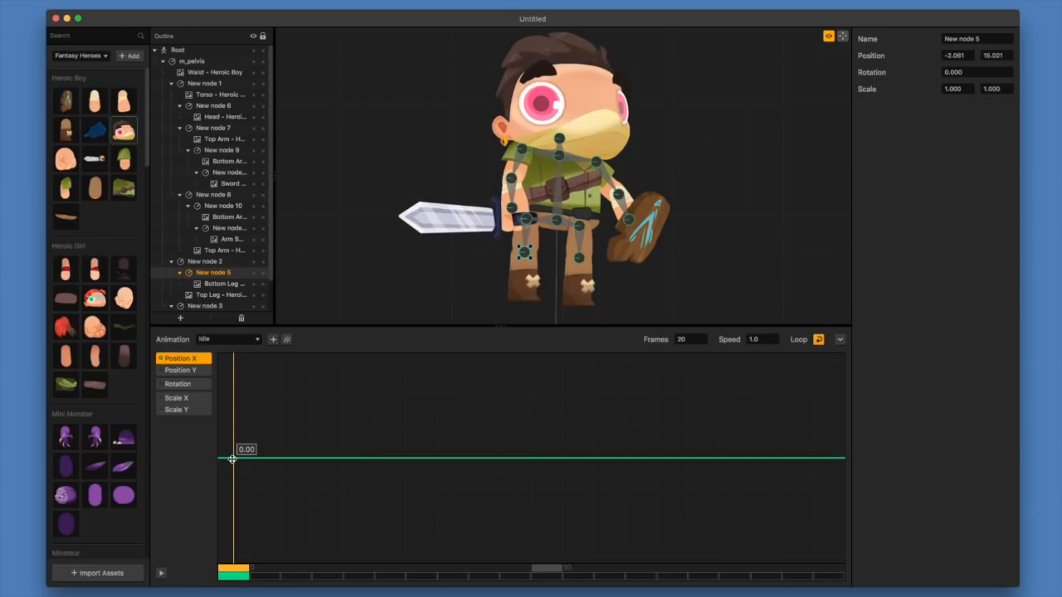
left_click_drag(244, 570, 918, 584)
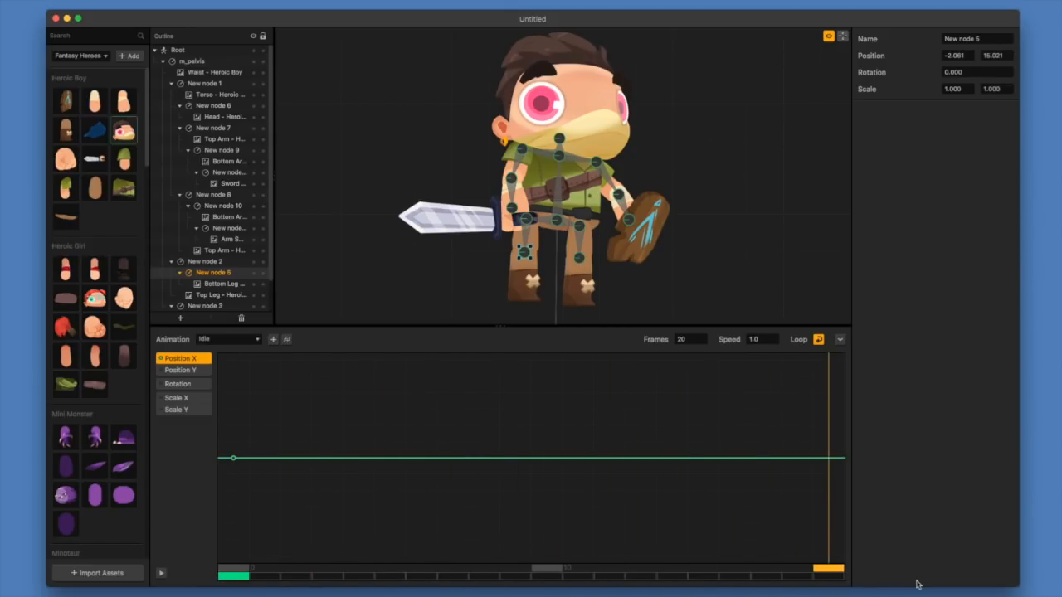
left_click(829, 459)
left_click(547, 569)
left_click(548, 458)
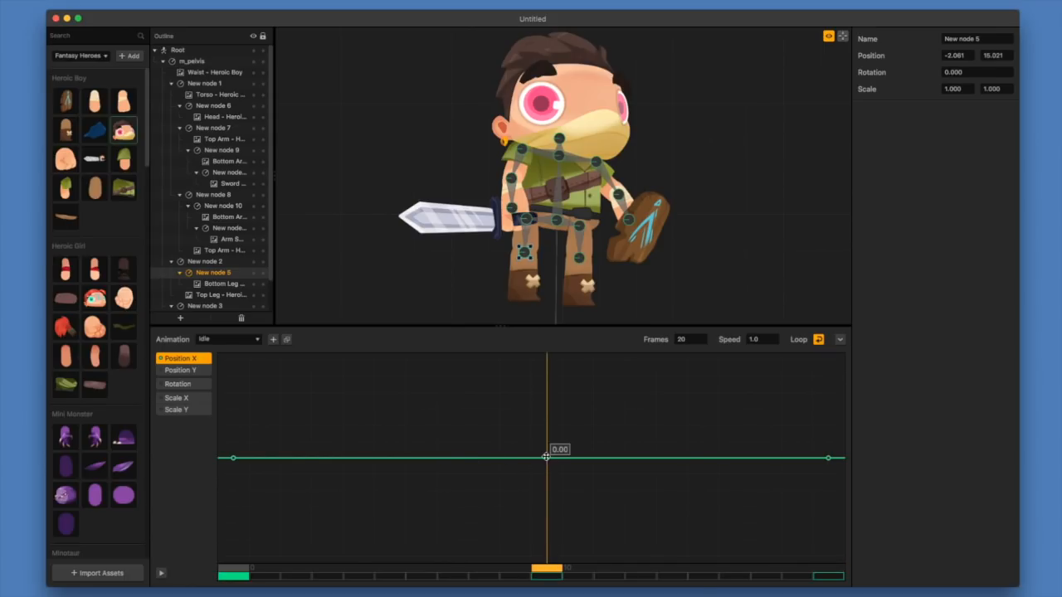
mouse_move(548, 458)
left_mouse_down()
mouse_move(547, 426)
mouse_move(546, 460)
left_mouse_up()
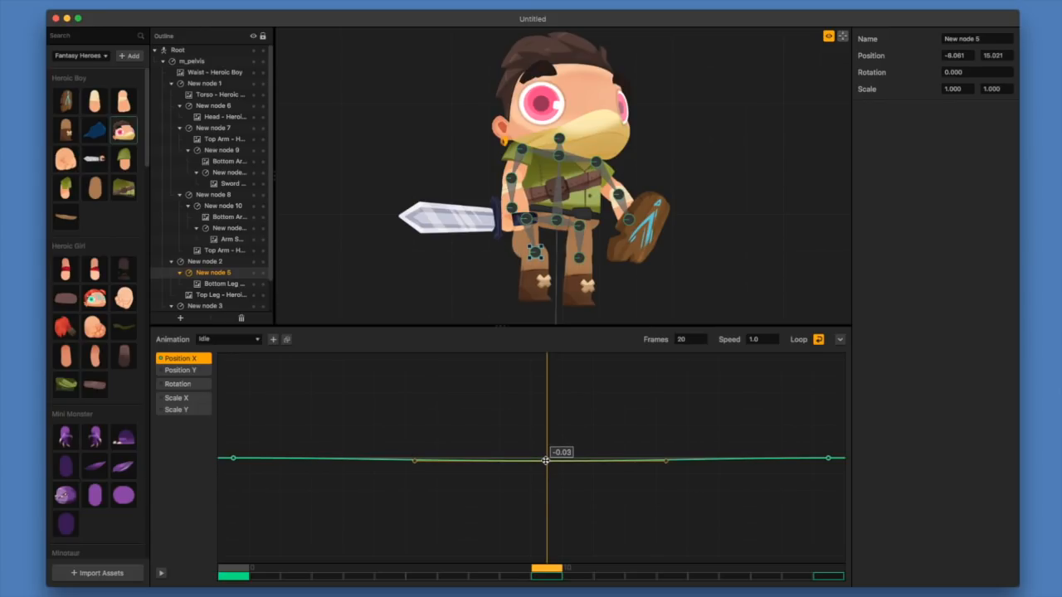
Step: Key the left knee bone's Rotation curve at the first, middle and last frames, raising the frame 10 key to 0.36
left_click(174, 385)
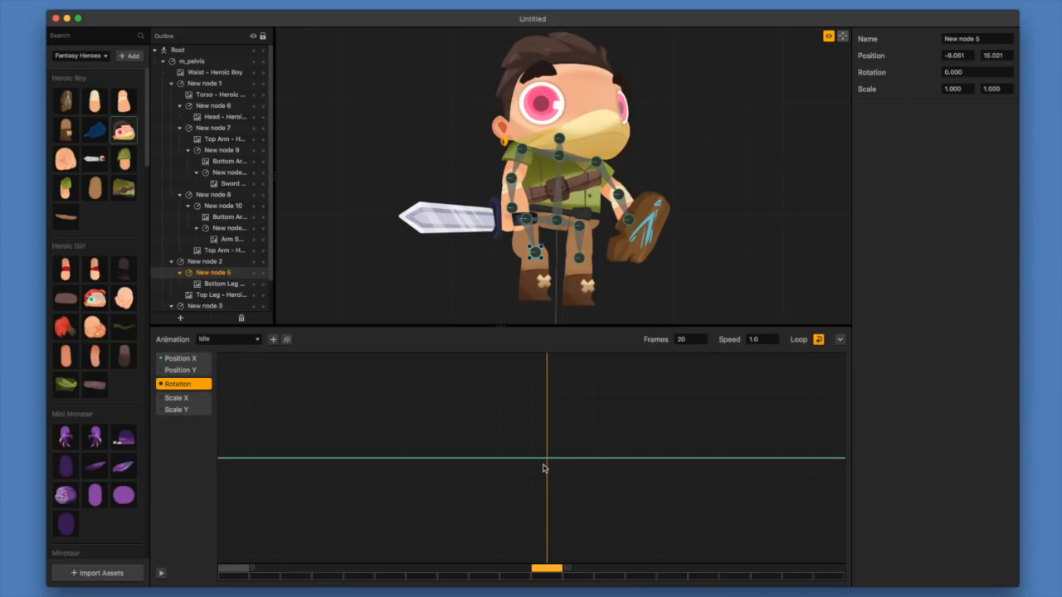
left_click(231, 458)
left_click(836, 571)
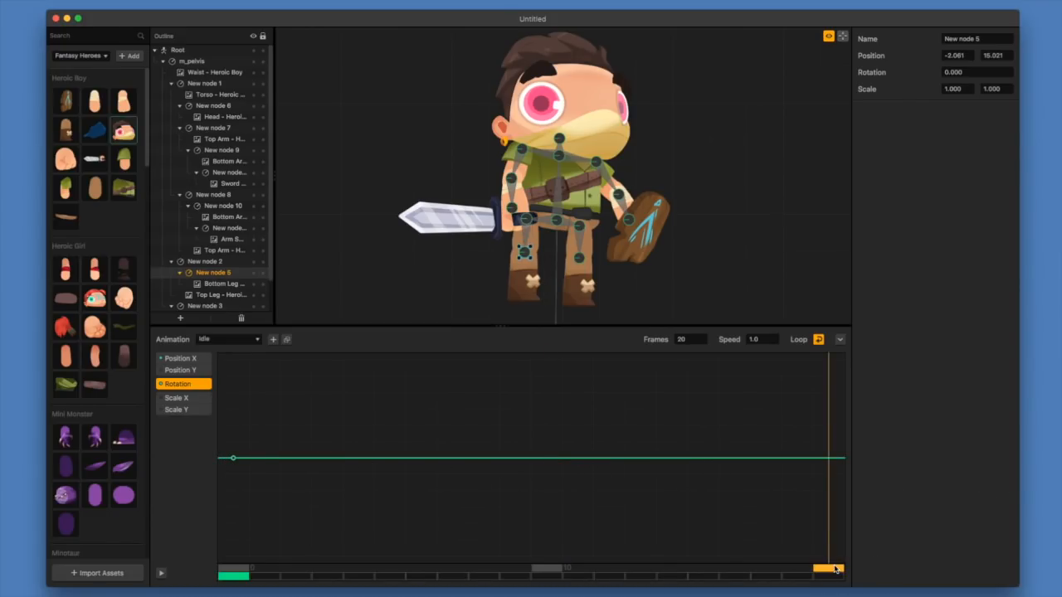
left_click(829, 459)
left_click(545, 458)
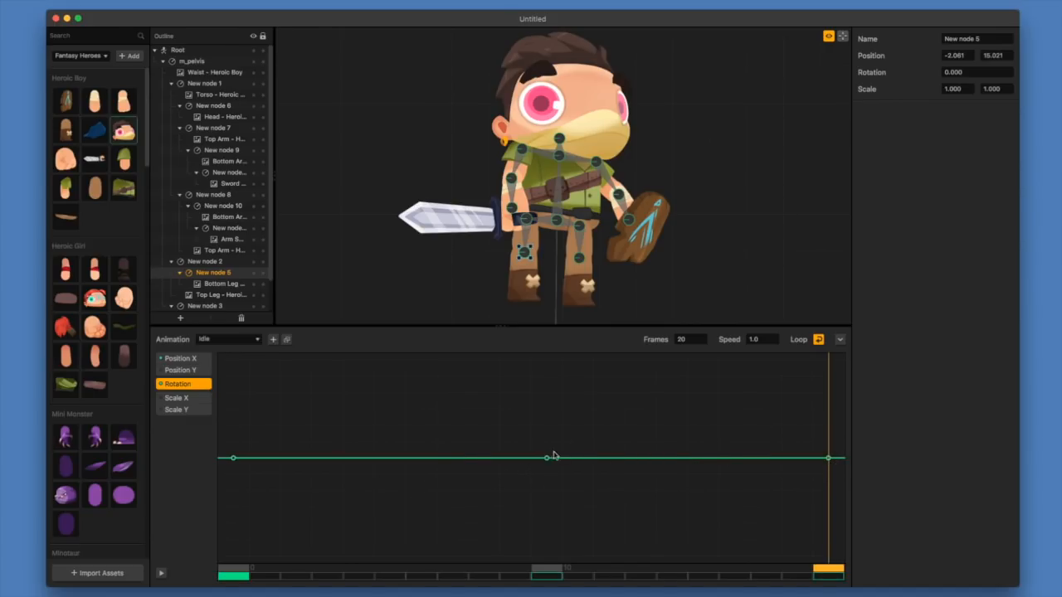
left_click(547, 569)
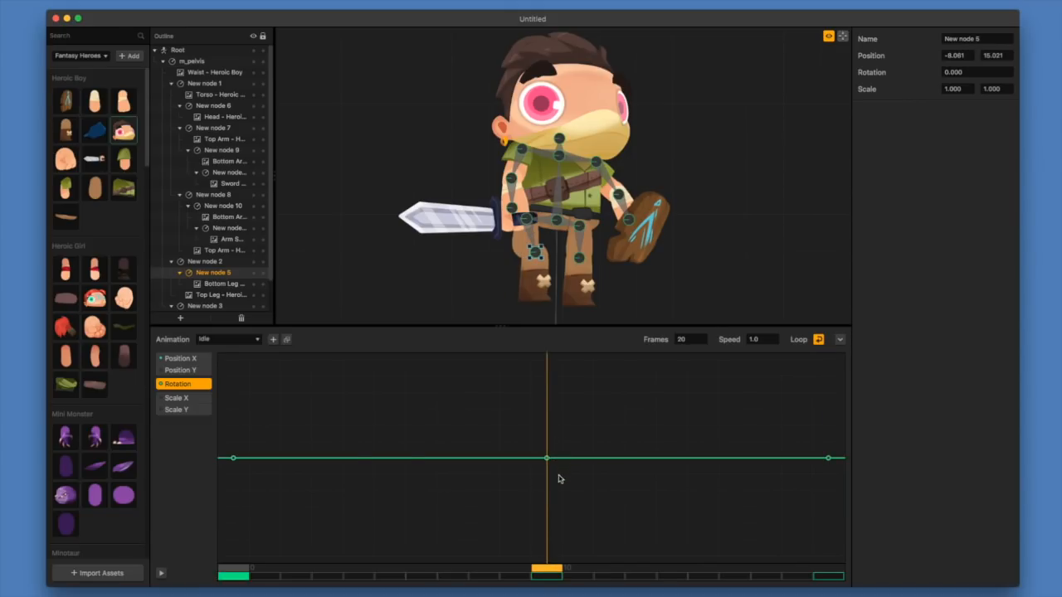
left_click(546, 457)
left_click_drag(547, 457, 547, 422)
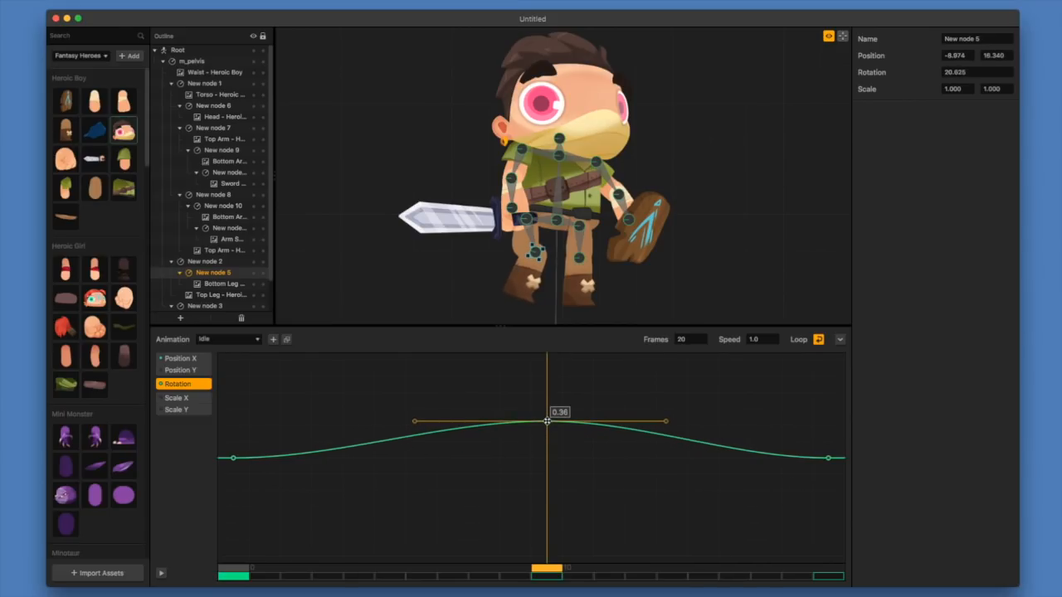
Step: Key the left hip bone's Rotation curve at the first, middle and last frames, lowering the frame 10 key to about -17.8°
left_click(528, 220)
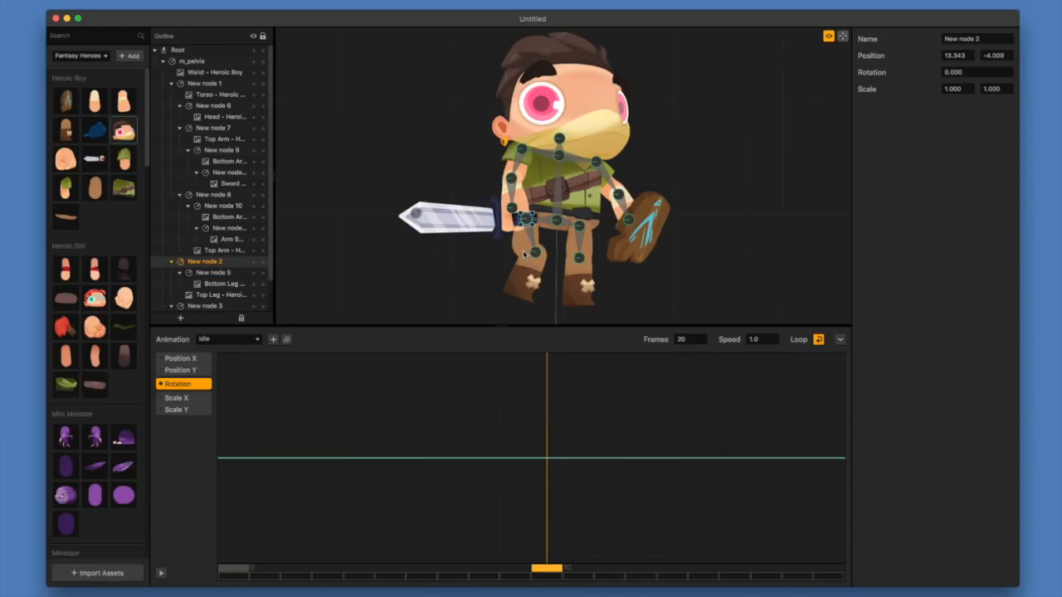
left_click(180, 360)
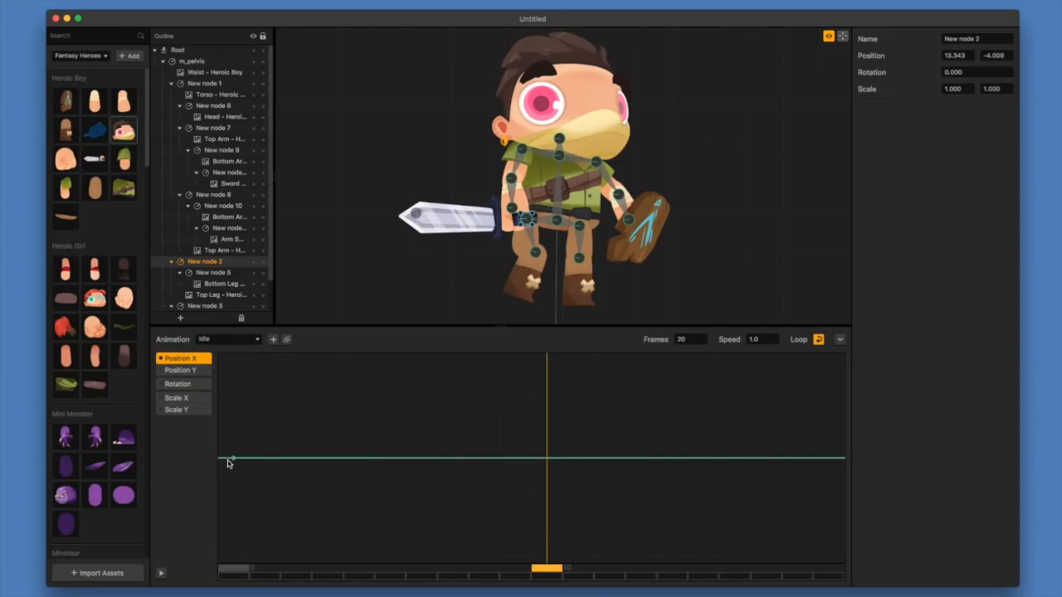
left_click(184, 385)
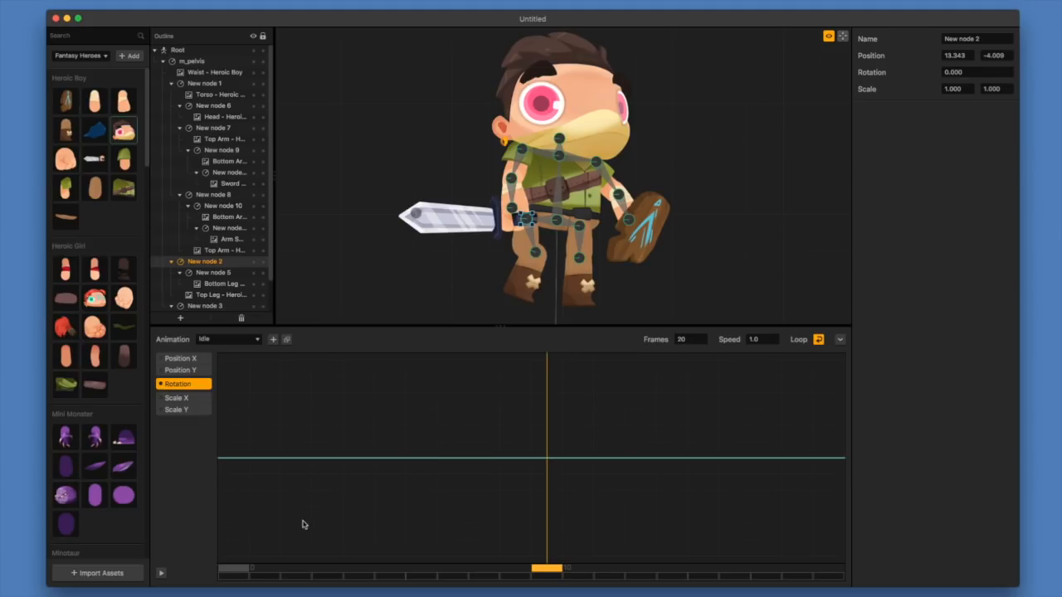
left_click(235, 459)
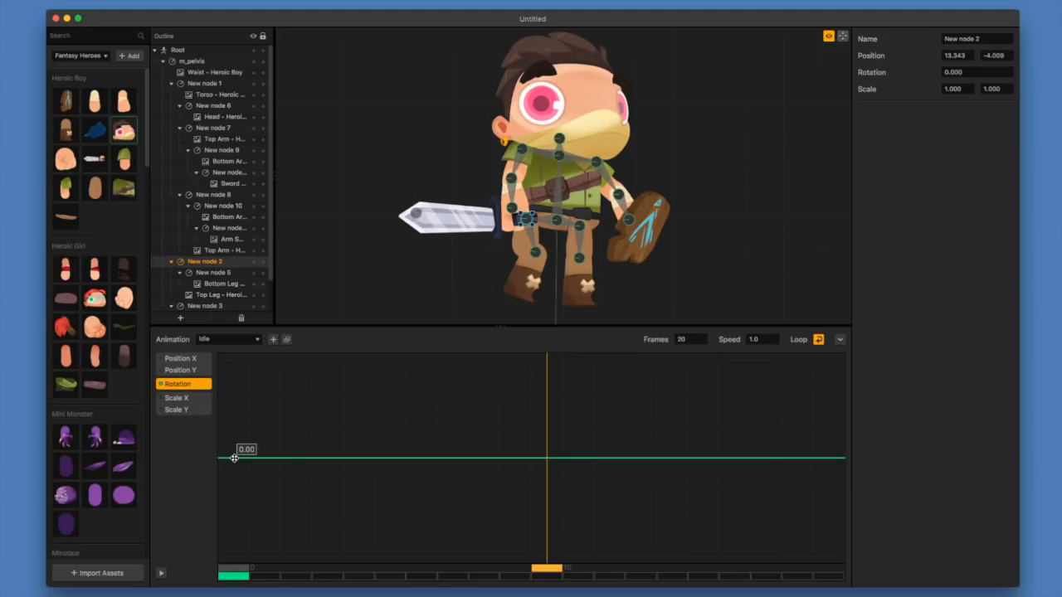
left_click(831, 458)
left_click(548, 458)
left_click_drag(548, 458, 547, 490)
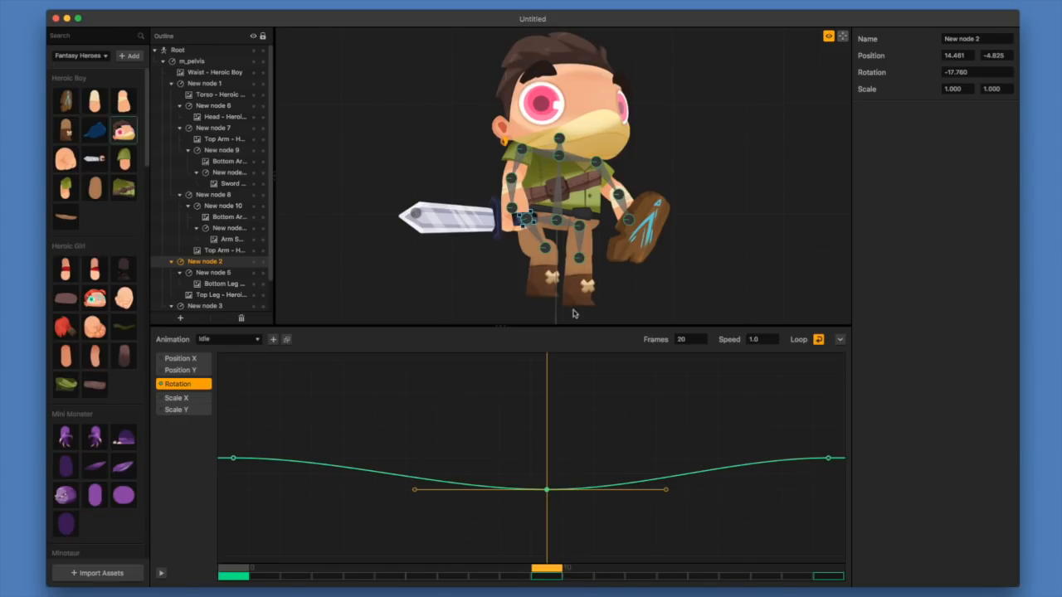
Step: Lower the left knee bone's frame 10 Rotation key to 0.32 and return its frame 10 Position X key to 0.00
left_click(545, 249)
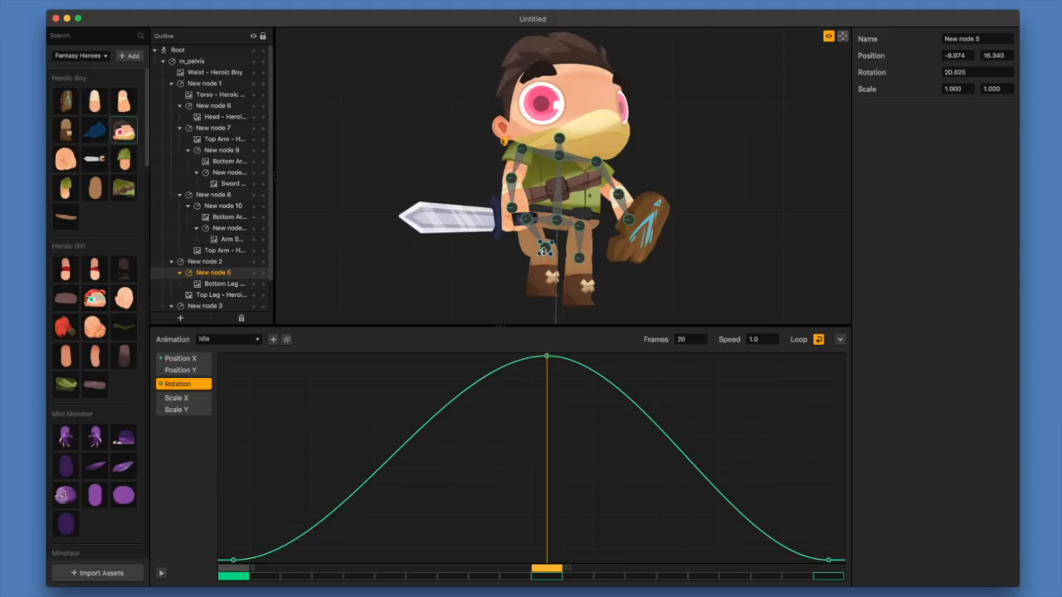
left_click_drag(545, 357, 537, 378)
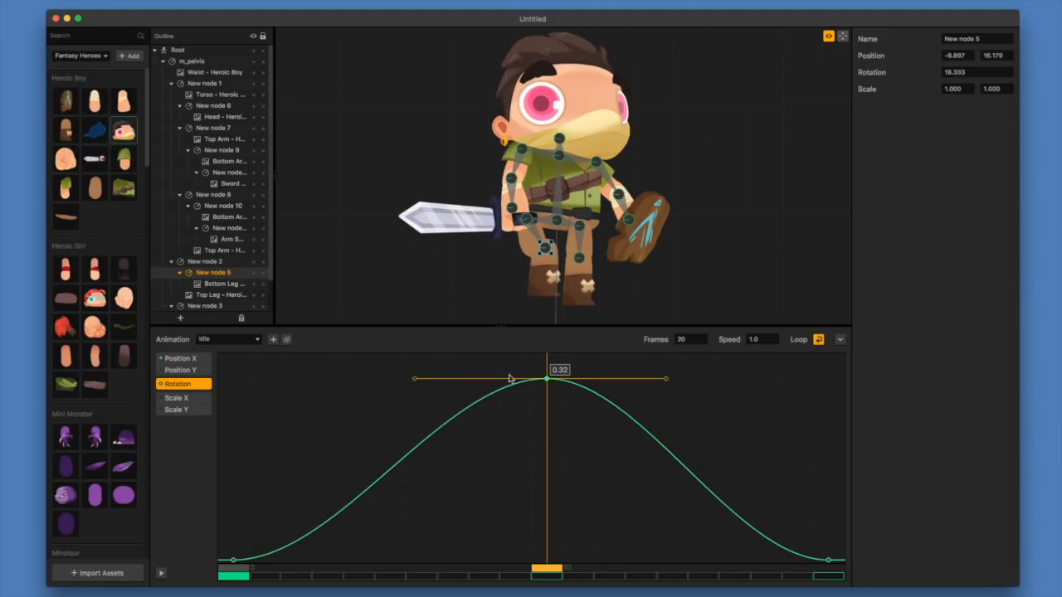
left_click(186, 358)
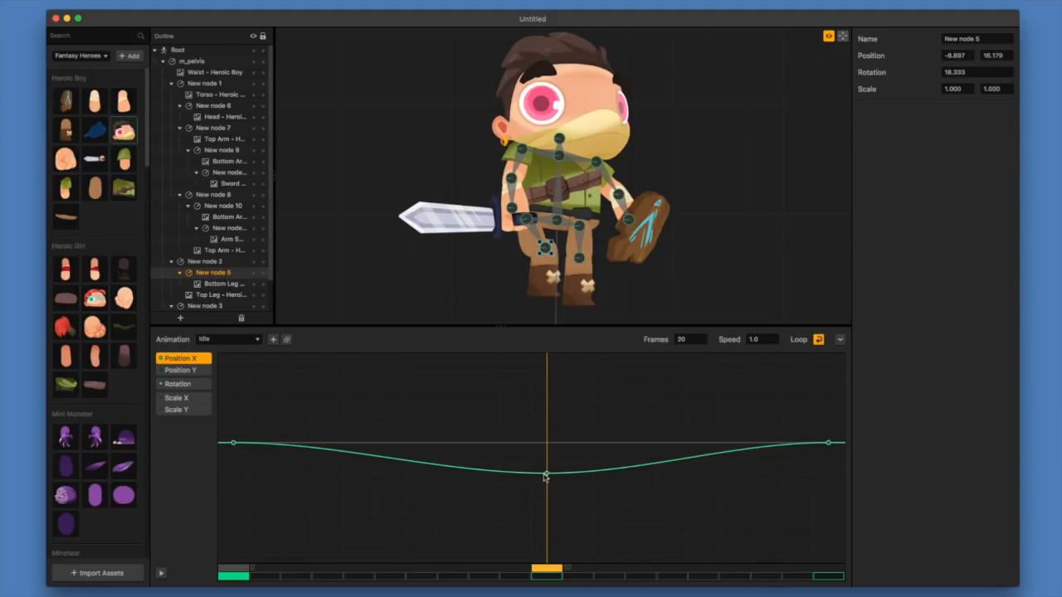
left_click_drag(546, 476, 546, 443)
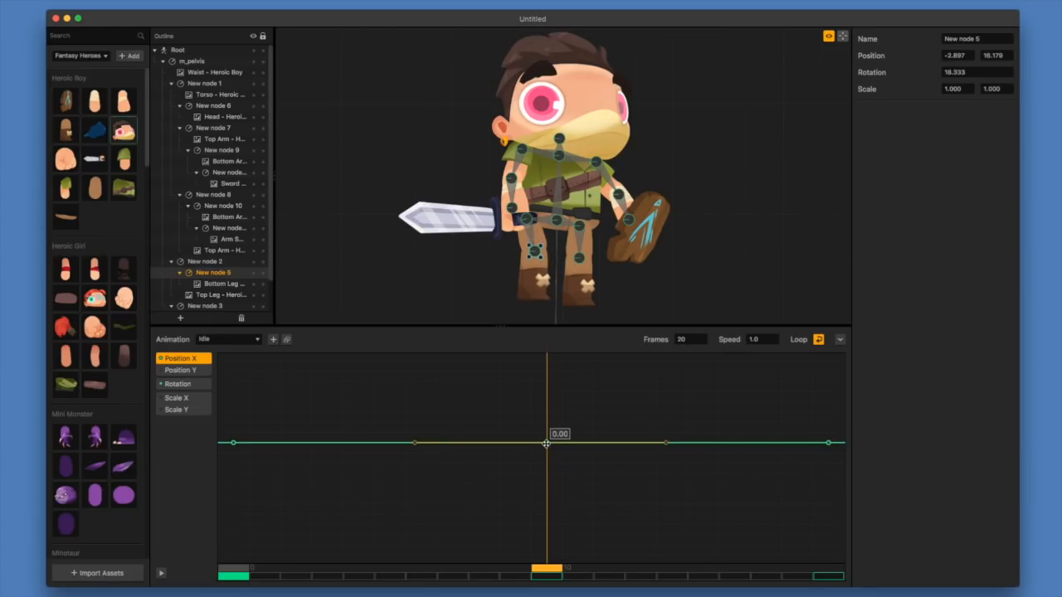
Step: Raise the left knee bone's frame 10 Rotation key to about 40.1° and lower the left hip bone's frame 10 Rotation key to -0.54
left_click(200, 384)
left_click_drag(547, 379, 555, 160)
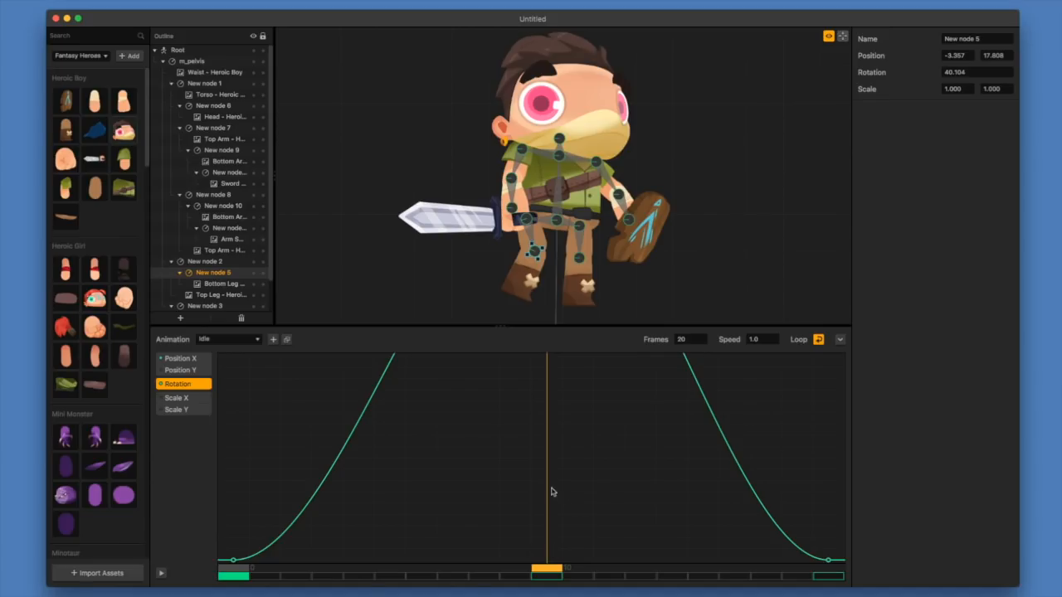
scroll(547, 485, "down", 3)
scroll(547, 486, "up", 6)
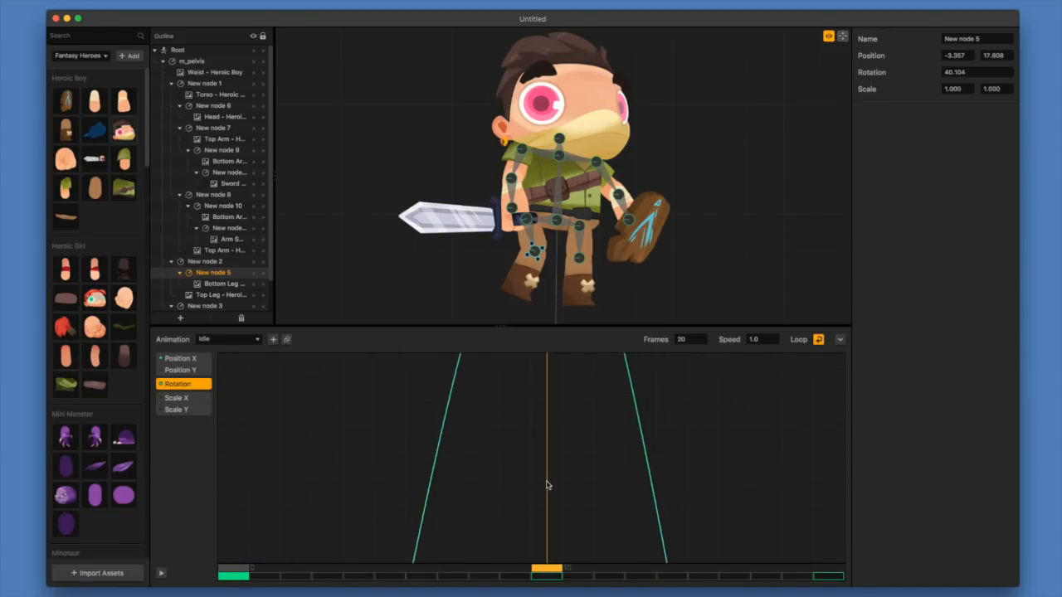
scroll(546, 486, "down", 5)
scroll(547, 485, "up", 5)
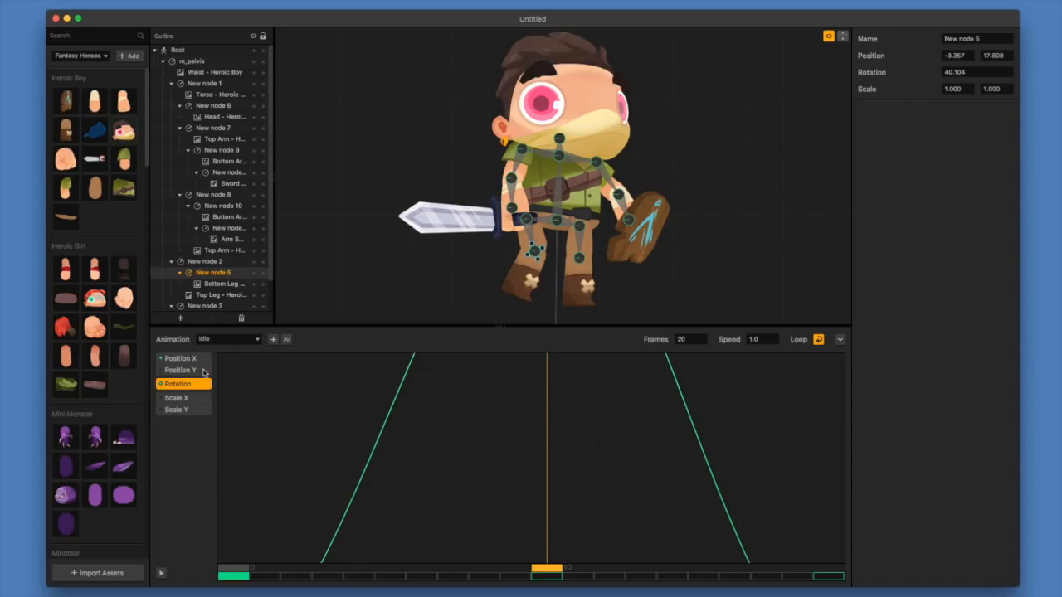
left_click(527, 221)
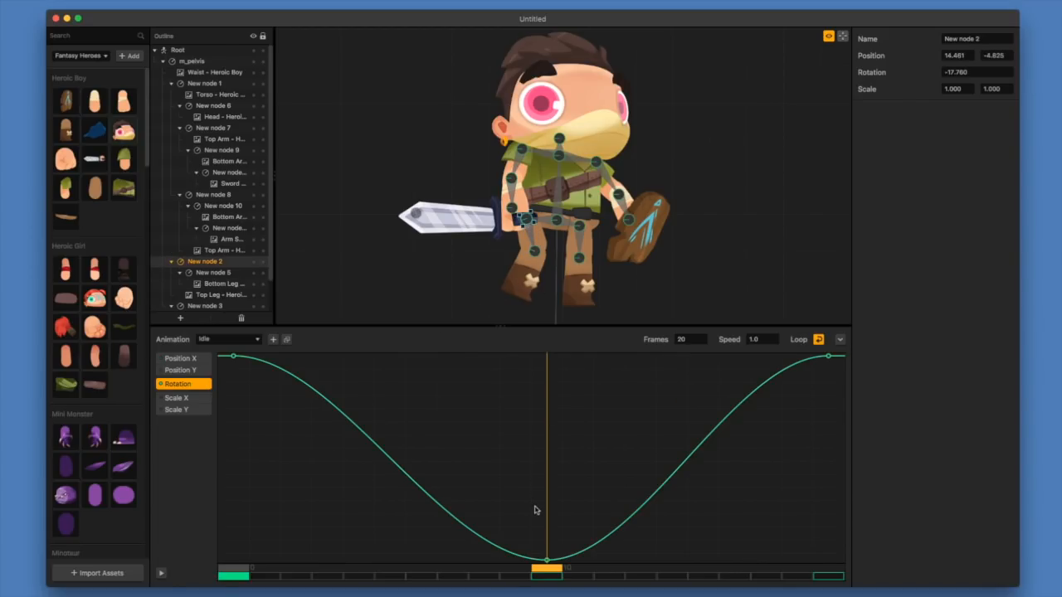
left_click_drag(547, 560, 548, 595)
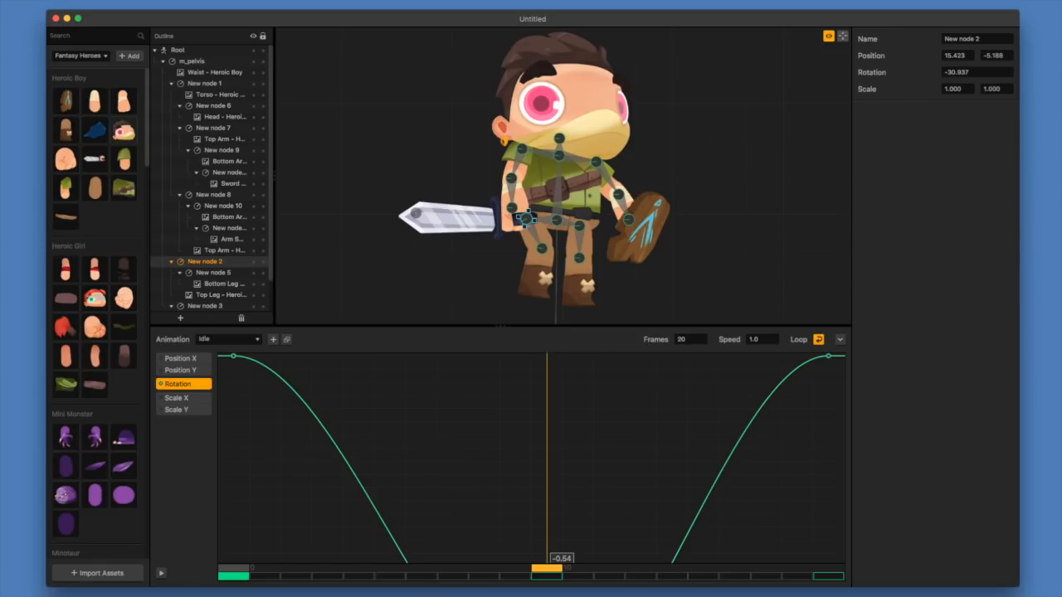
Step: Key the right hip bone's Rotation curve at the first, middle and last frames, lowering the frame 10 key to swing the leg forward
left_click(578, 225)
left_click(233, 458)
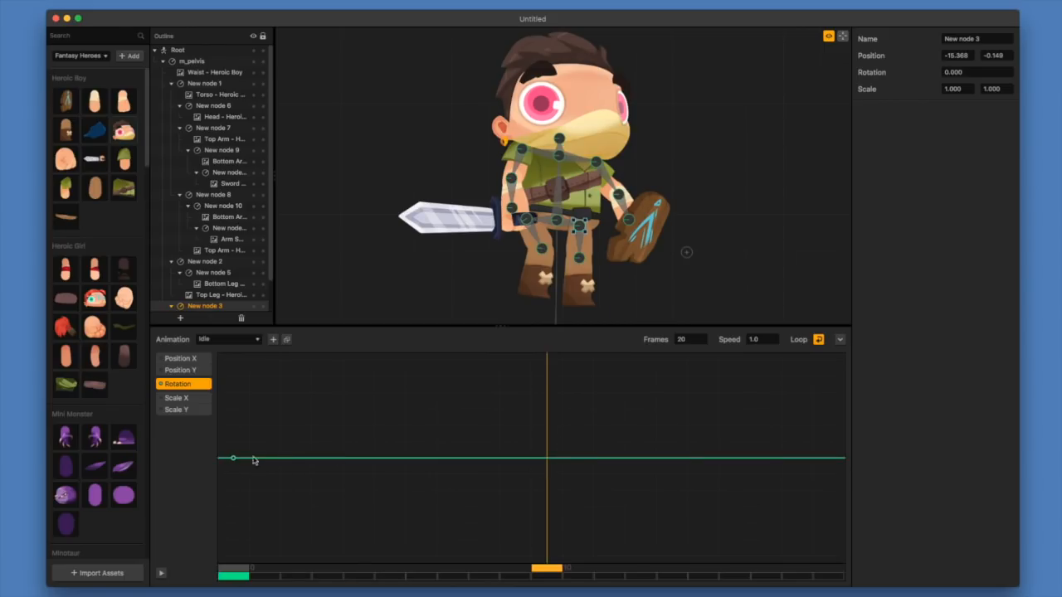
left_click(828, 458)
left_click(546, 458)
left_click_drag(547, 459, 547, 543)
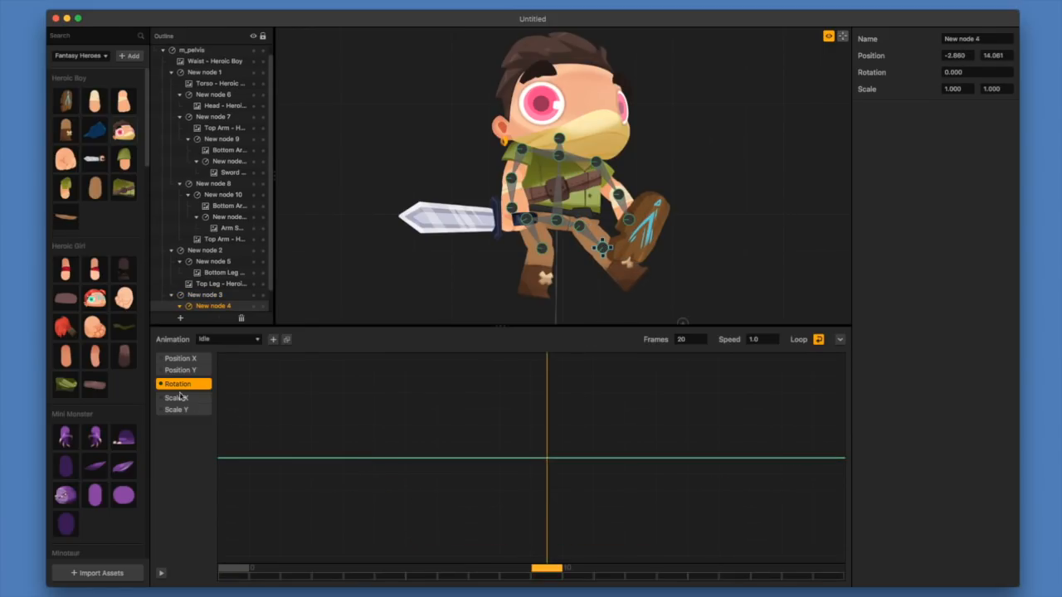
Step: Key the right knee bone's Rotation curve at the first, middle and last frames, raising the frame 10 key to about 65.3°
left_click(230, 459)
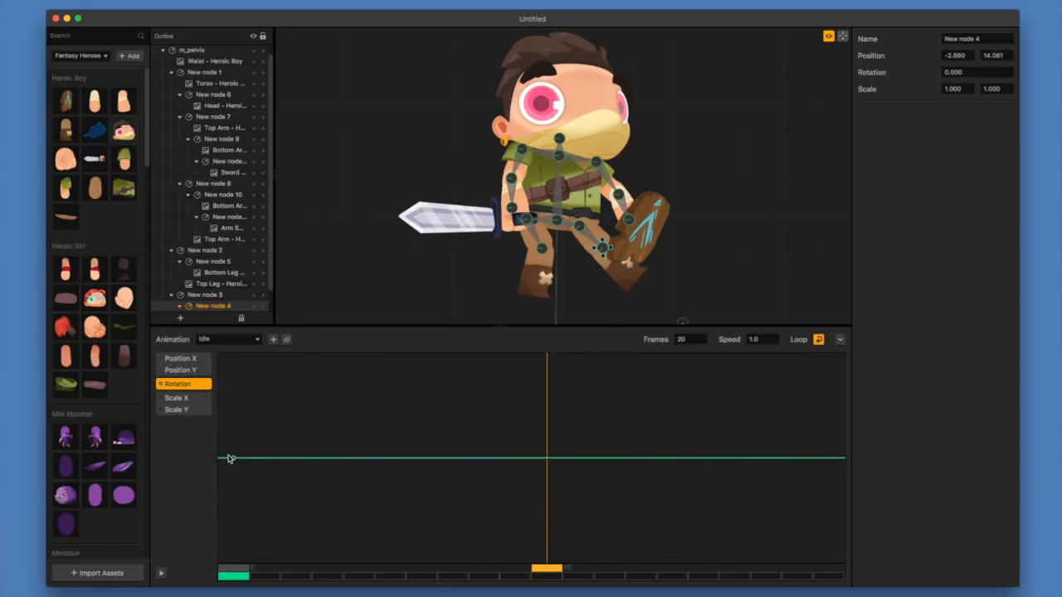
left_click(829, 458)
left_click(546, 458)
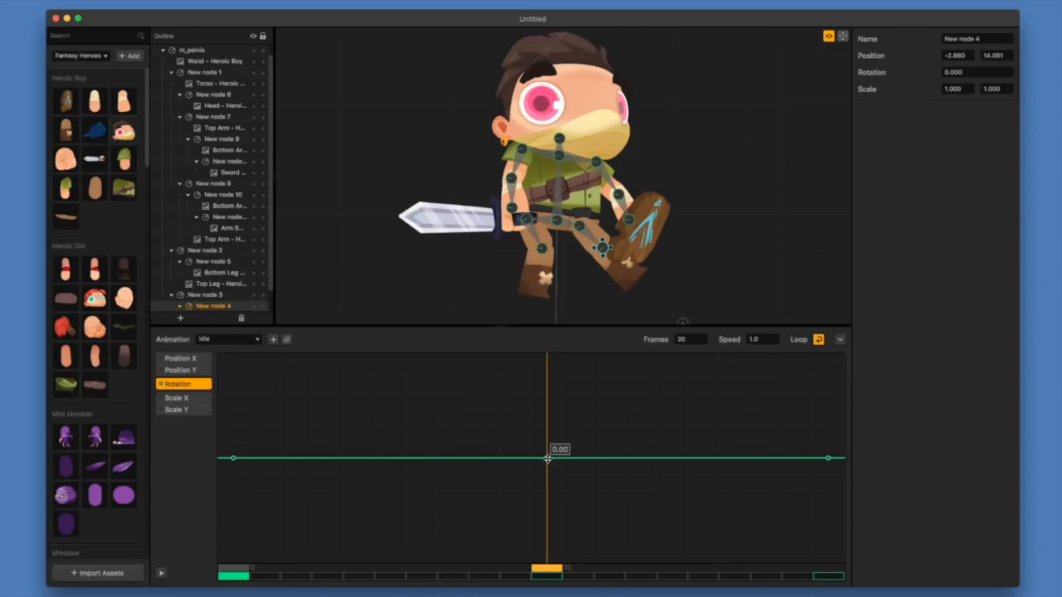
left_click_drag(547, 458, 546, 341)
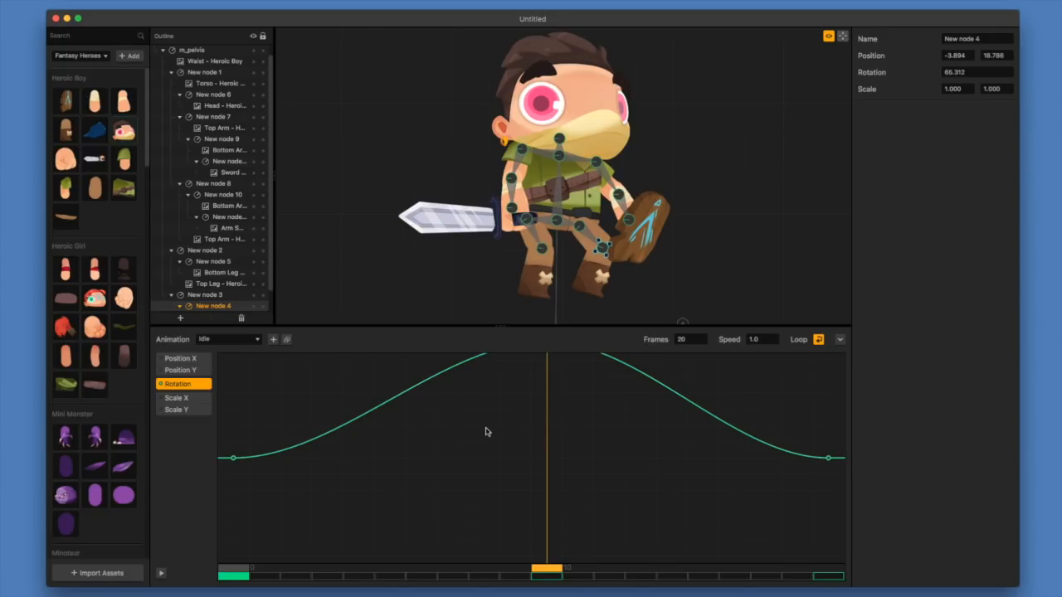
Step: Play back the Idle animation to check the leg movement and examine the right knee bone's full Rotation curve
left_click(161, 573)
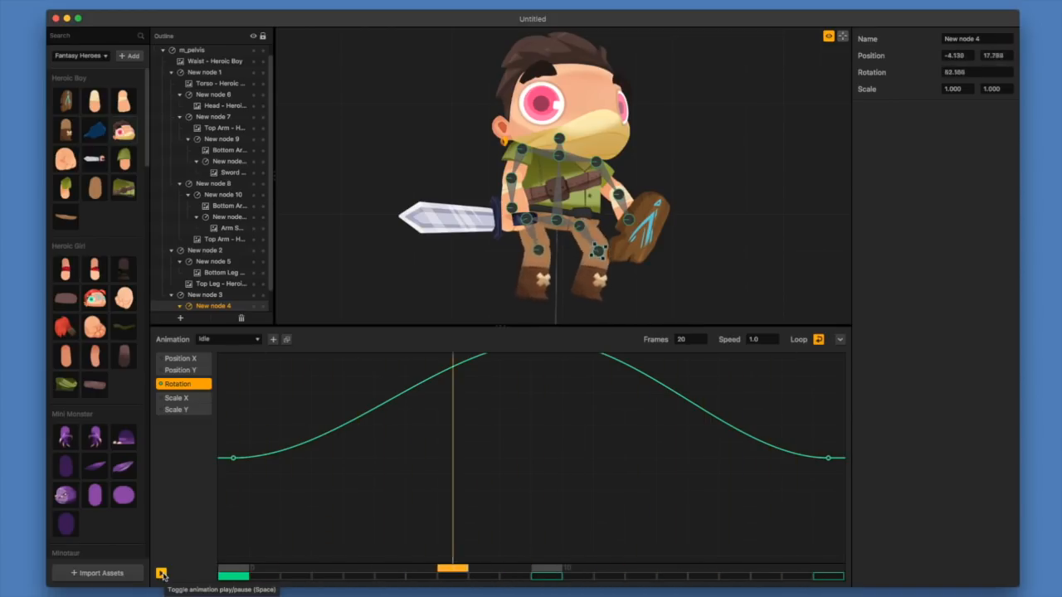
left_click(162, 574)
scroll(587, 468, "down", 2)
scroll(587, 469, "up", 5)
scroll(588, 469, "down", 3)
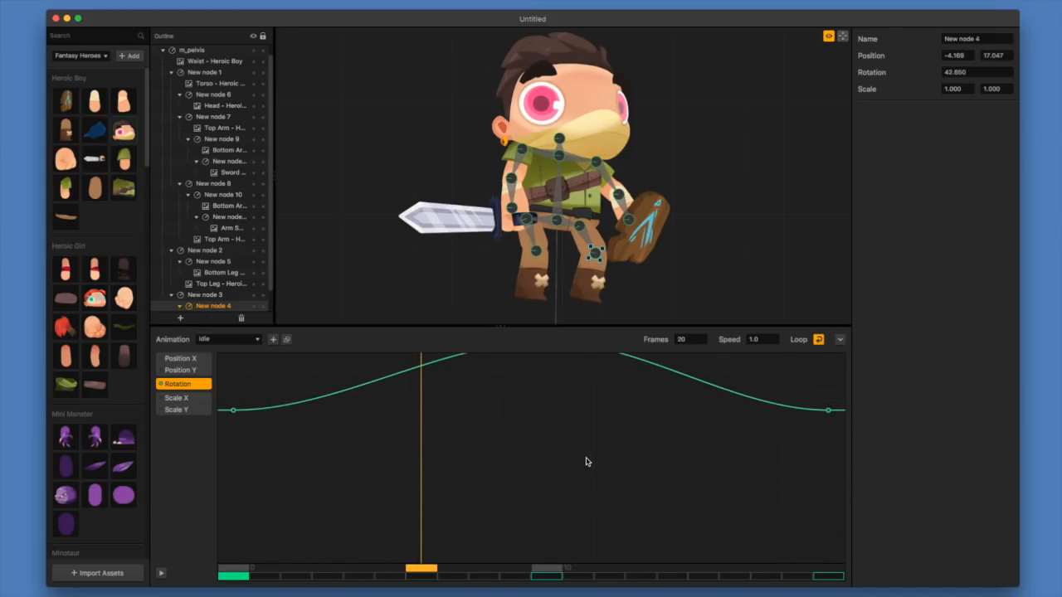
scroll(583, 465, "down", 2)
left_click_drag(581, 472, 581, 527)
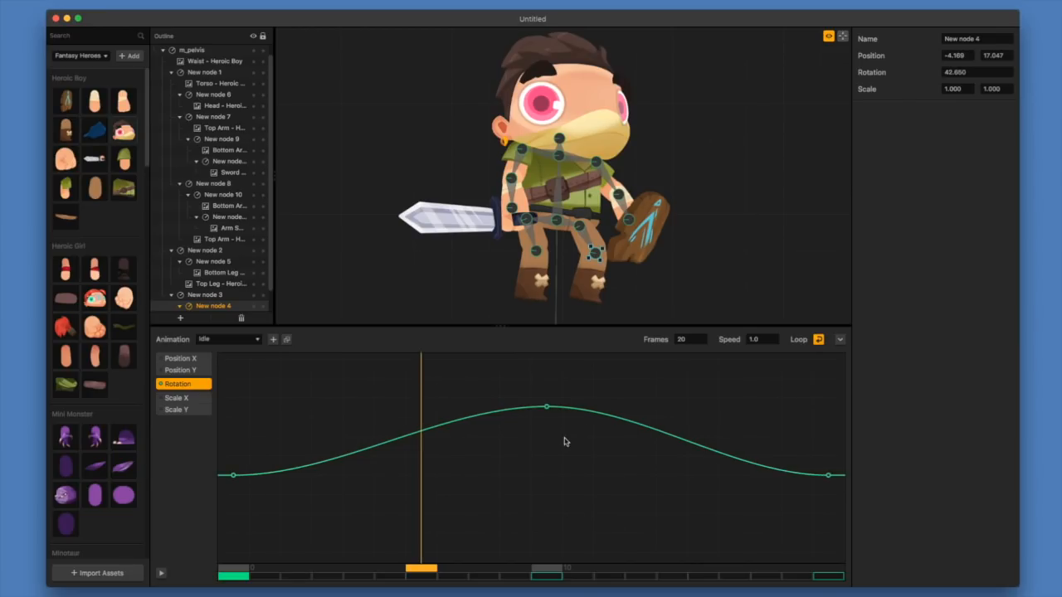
mouse_move(564, 438)
left_mouse_down()
mouse_move(569, 484)
mouse_move(564, 436)
left_mouse_up()
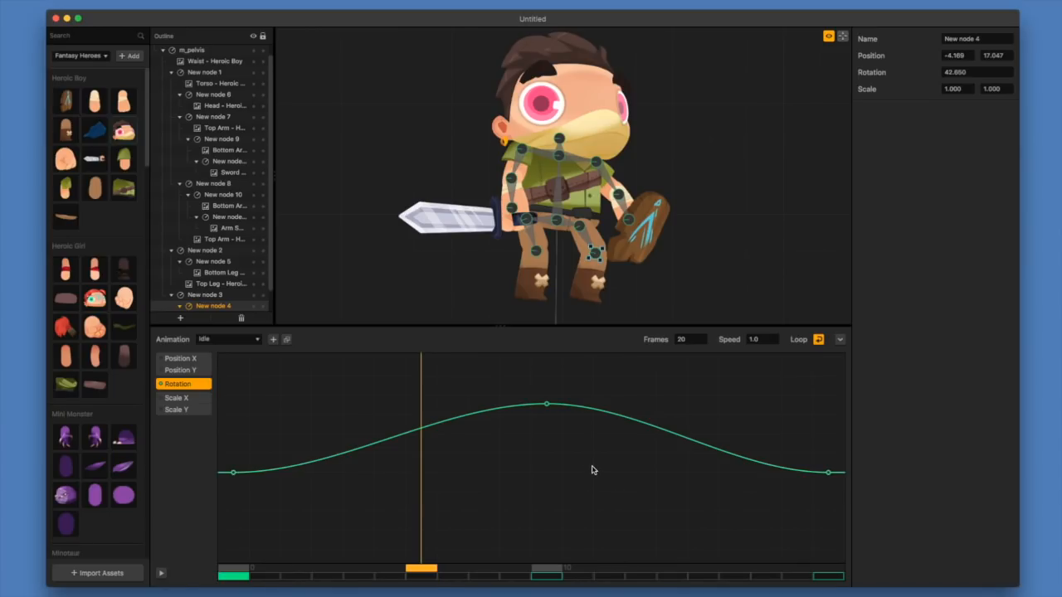
left_click(161, 572)
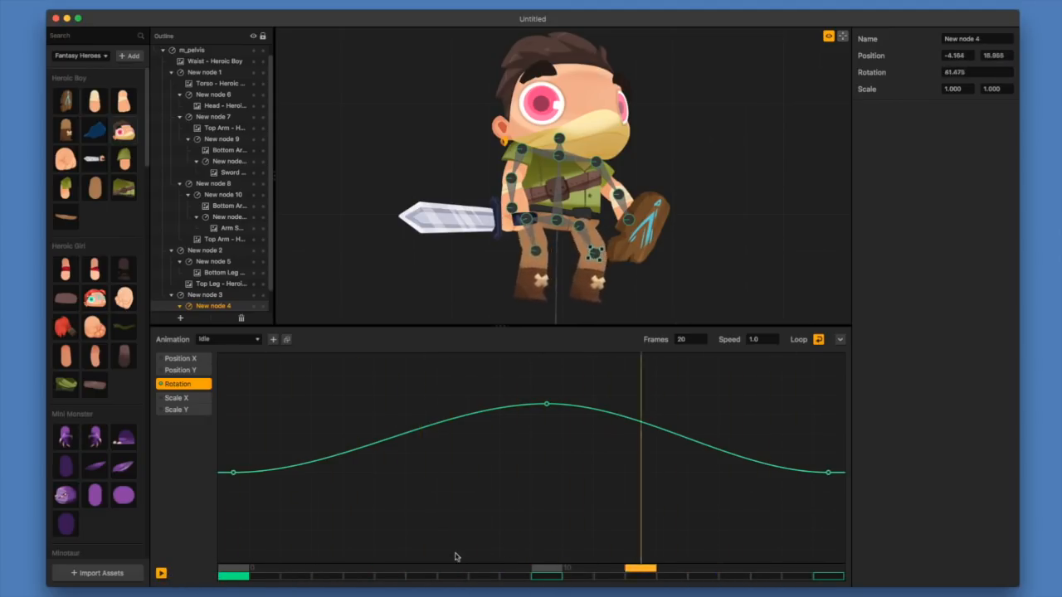
left_click(162, 574)
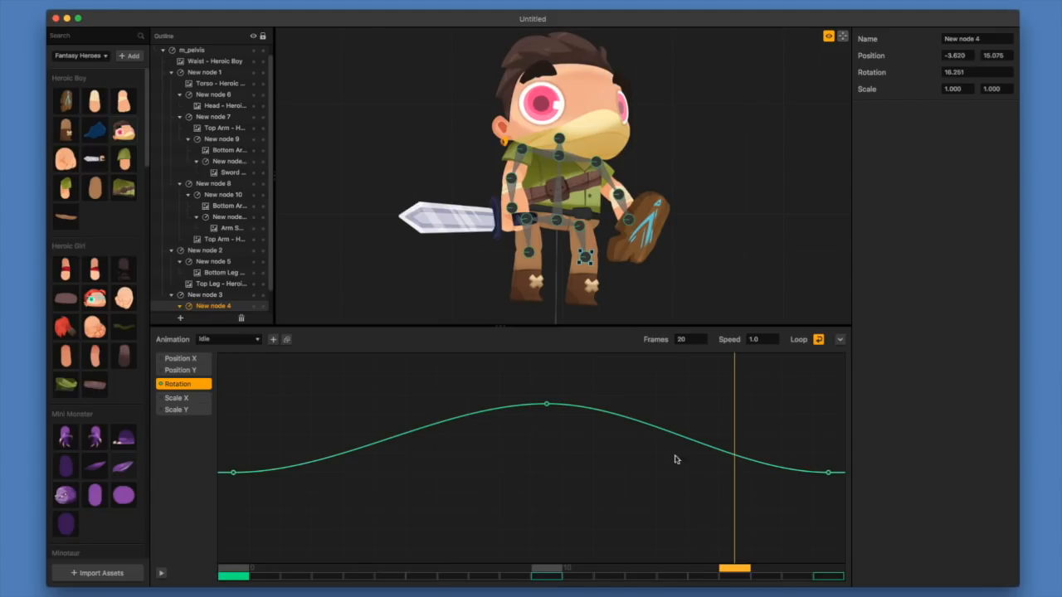
Step: Move the right knee bone's middle Rotation key to frame 12, then back to frame 10 at a slightly lower value, and select the right hip bone
left_click_drag(547, 405, 609, 413)
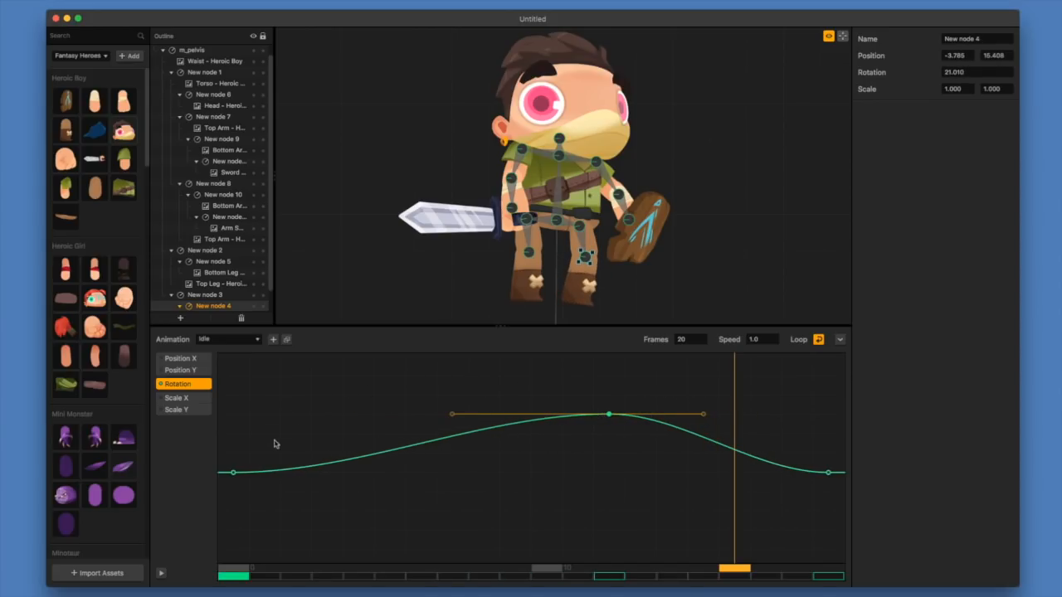
left_click_drag(607, 414, 536, 414)
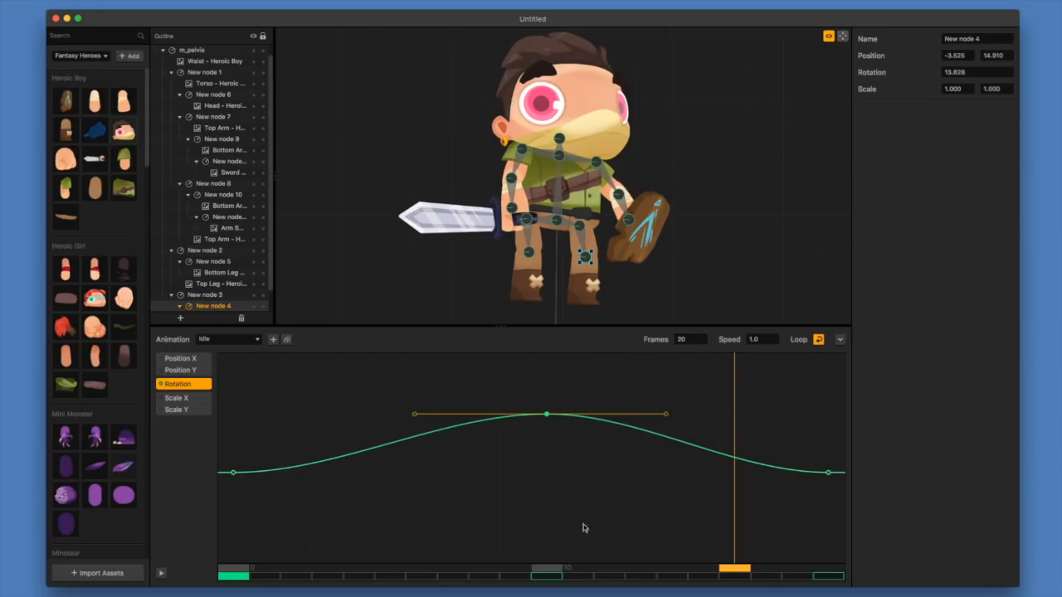
left_click(579, 227)
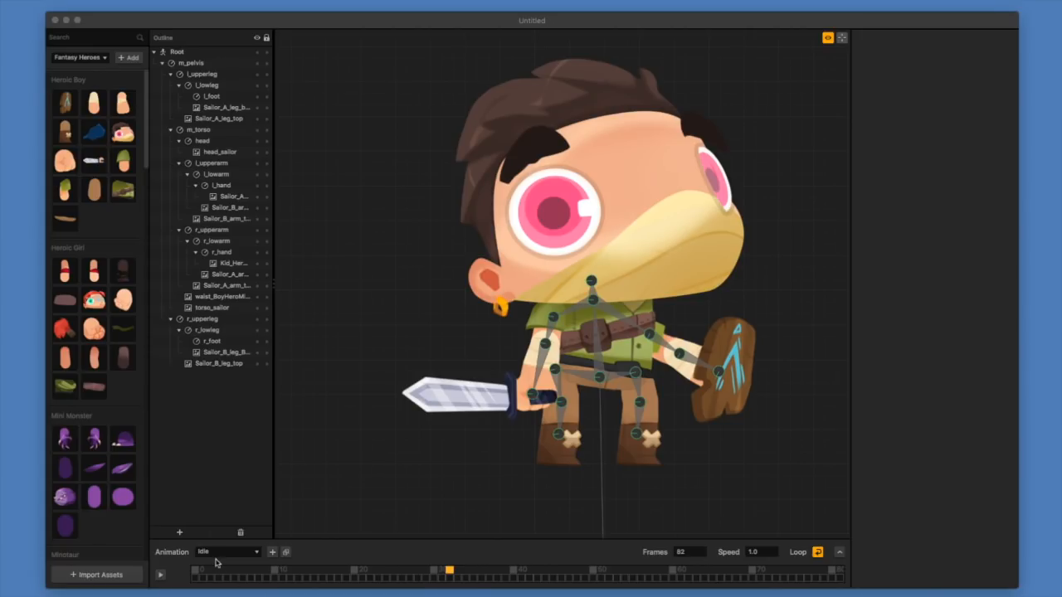
Step: Look through the list of animations available for the finished Heroic Boy character, keeping Idle selected
left_click(239, 557)
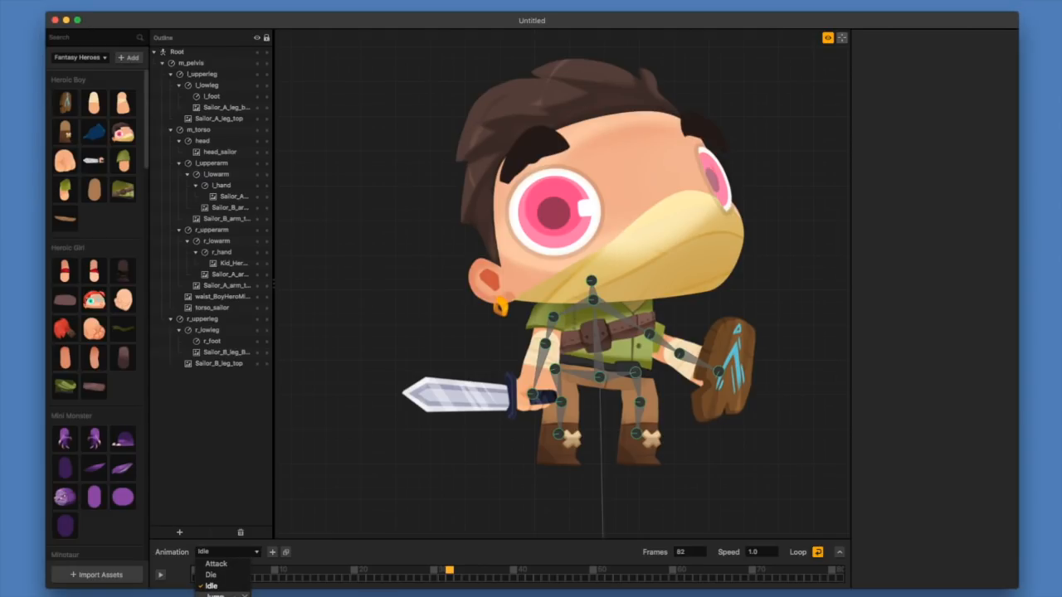
left_click(307, 553)
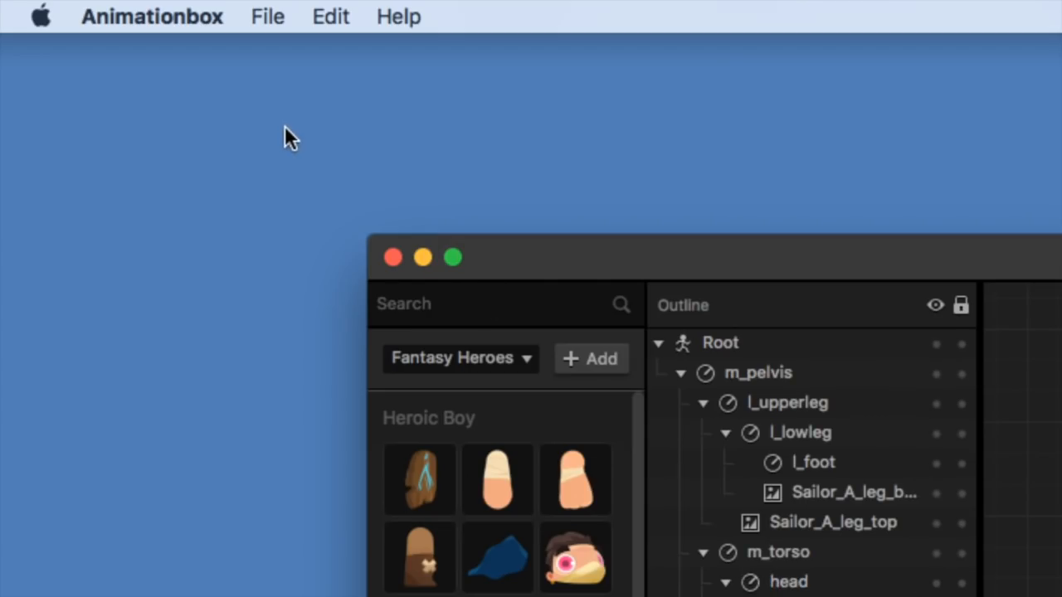
Step: Start exporting the character and create a destination folder named "Character 1" on the Desktop
left_click(273, 21)
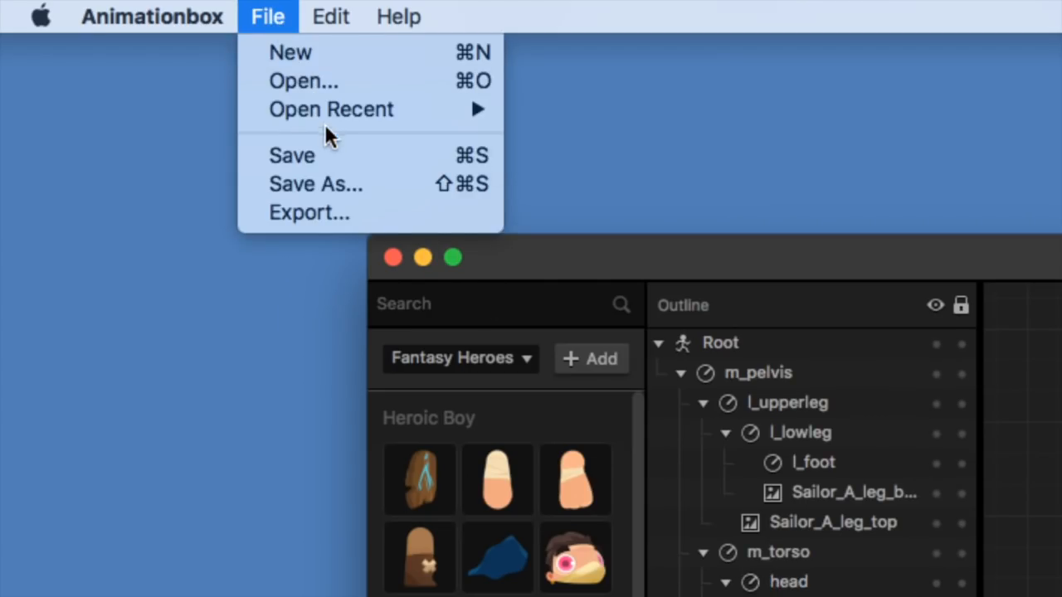
left_click(327, 210)
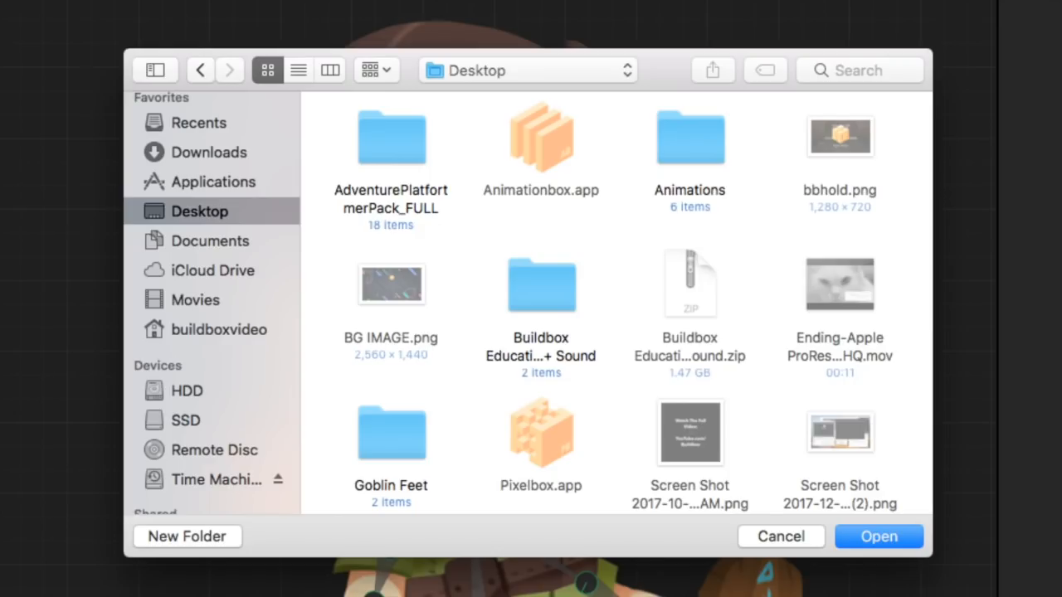
left_click(205, 538)
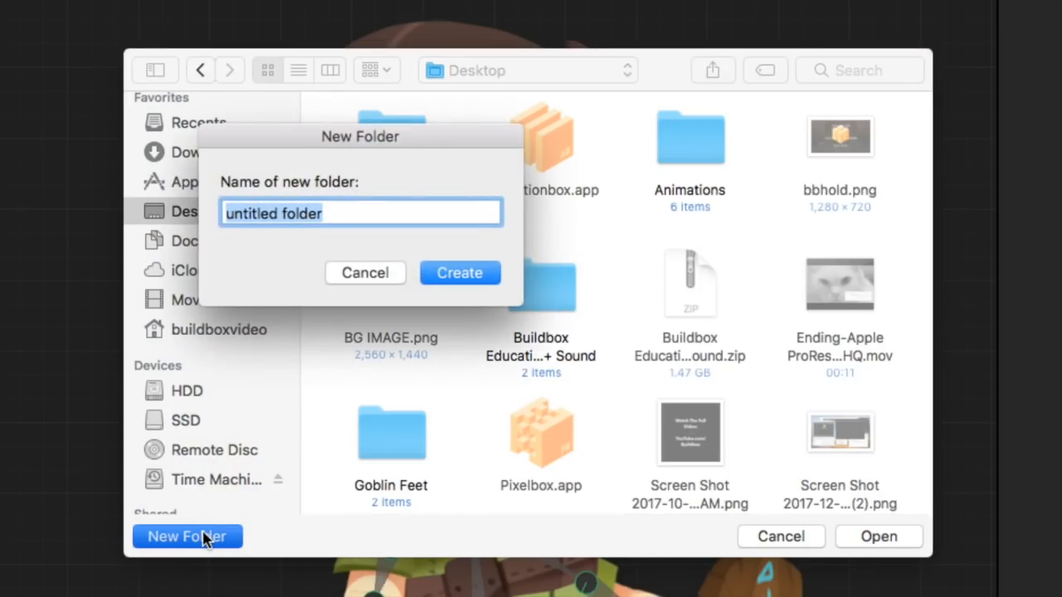
type("Ch")
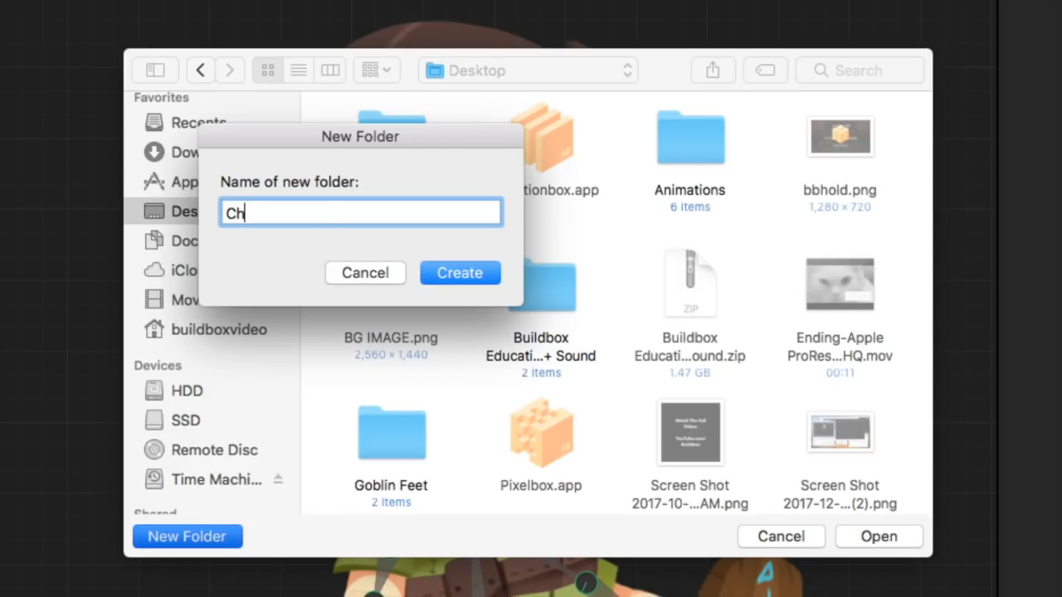
type("aracter 1")
left_click(460, 274)
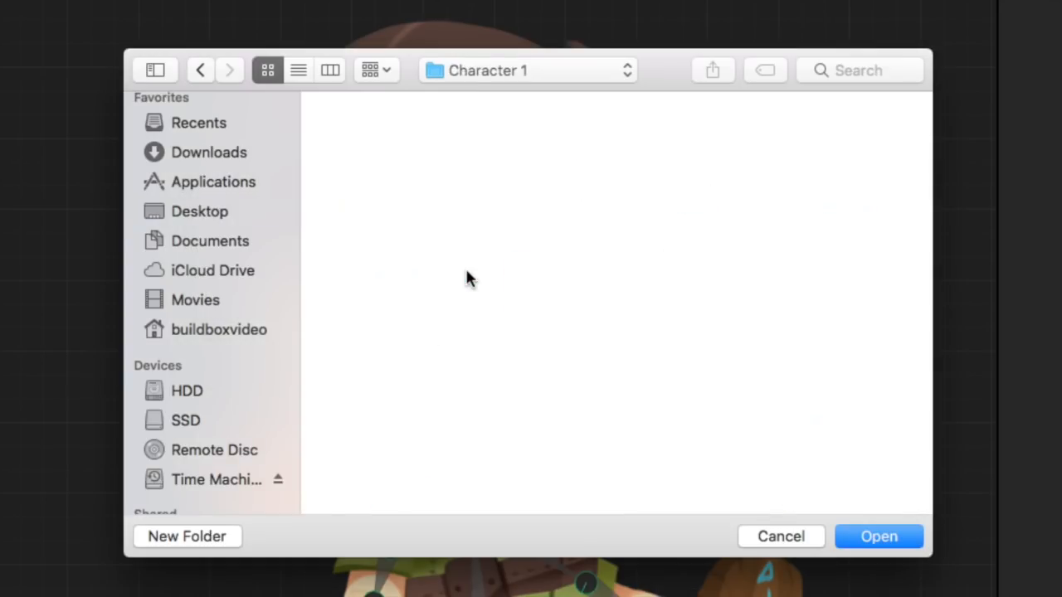
Step: Choose the Character 1 folder as the export destination and set the resolution to Percent at 100 × 100 with proportions linked
left_click(879, 538)
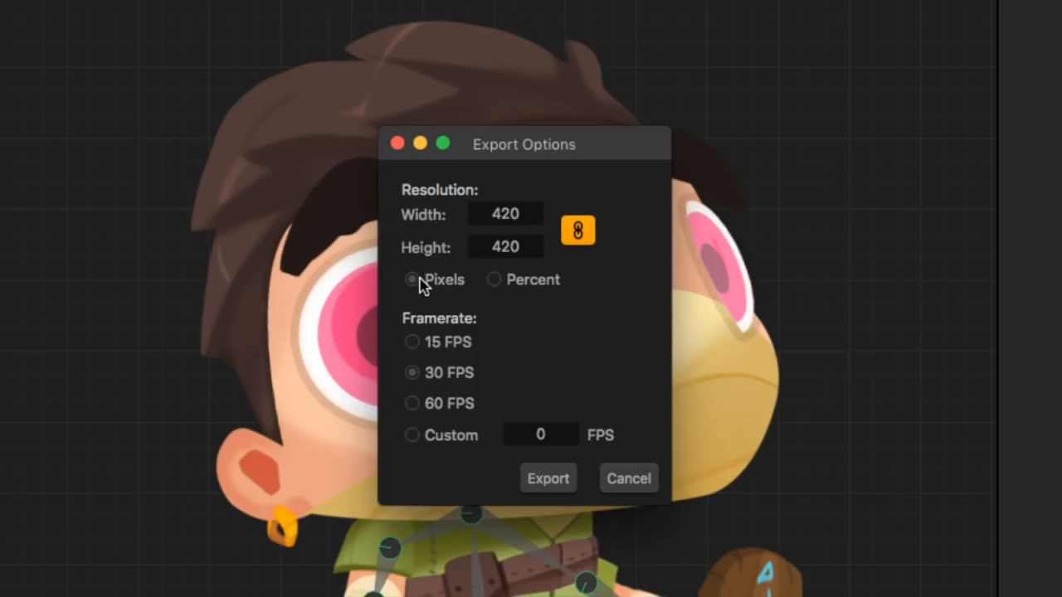
left_click(495, 281)
left_click(416, 281)
left_click(581, 233)
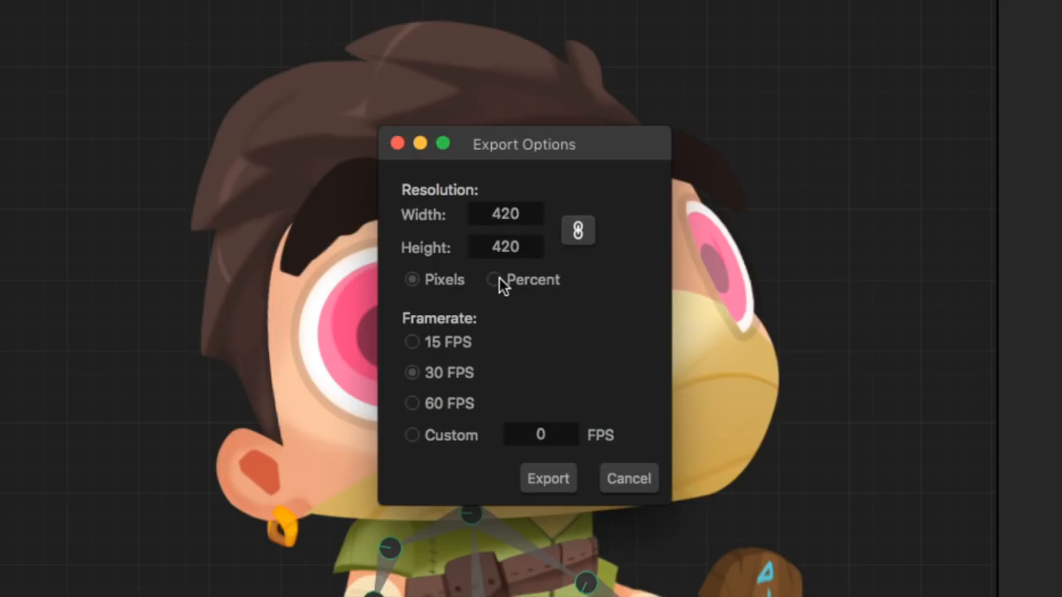
left_click(576, 237)
left_click(496, 286)
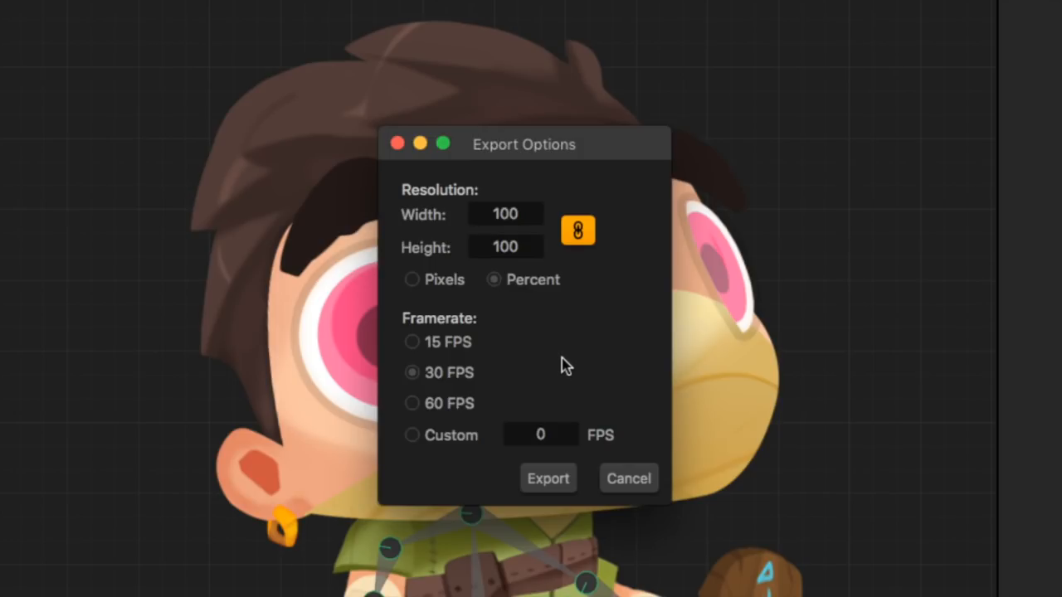
Step: Export the character's animations at 15 FPS, then dismiss the export message and the Export Options
left_click(412, 344)
left_click(561, 481)
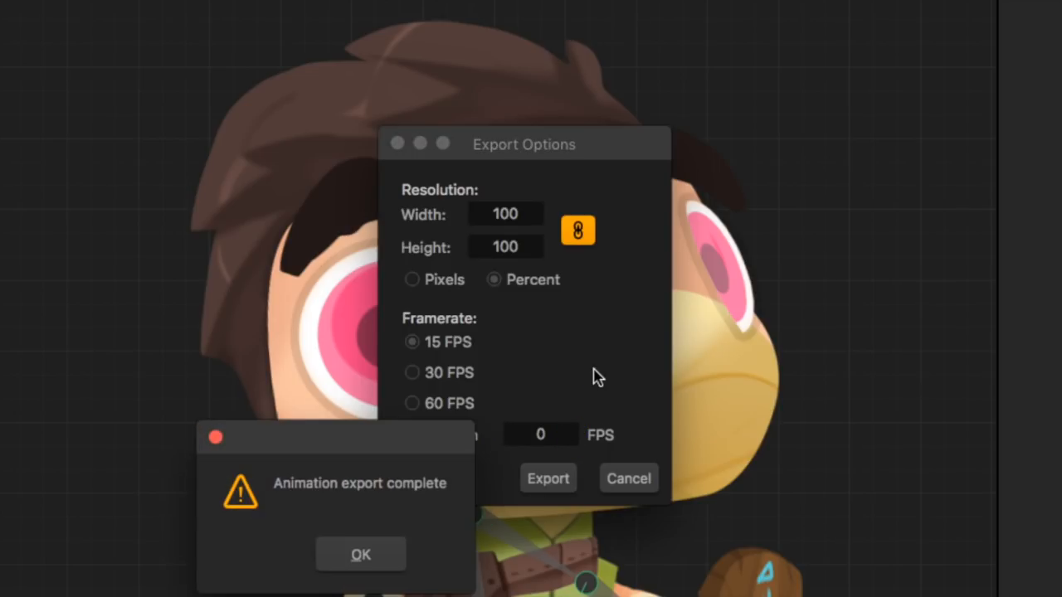
left_click_drag(360, 451, 359, 266)
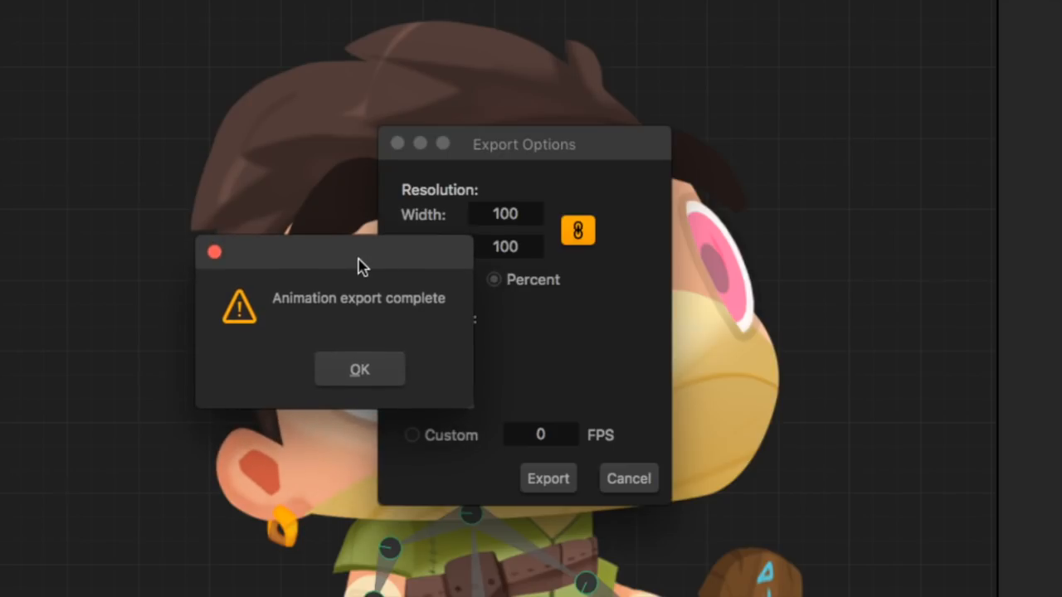
left_click(357, 372)
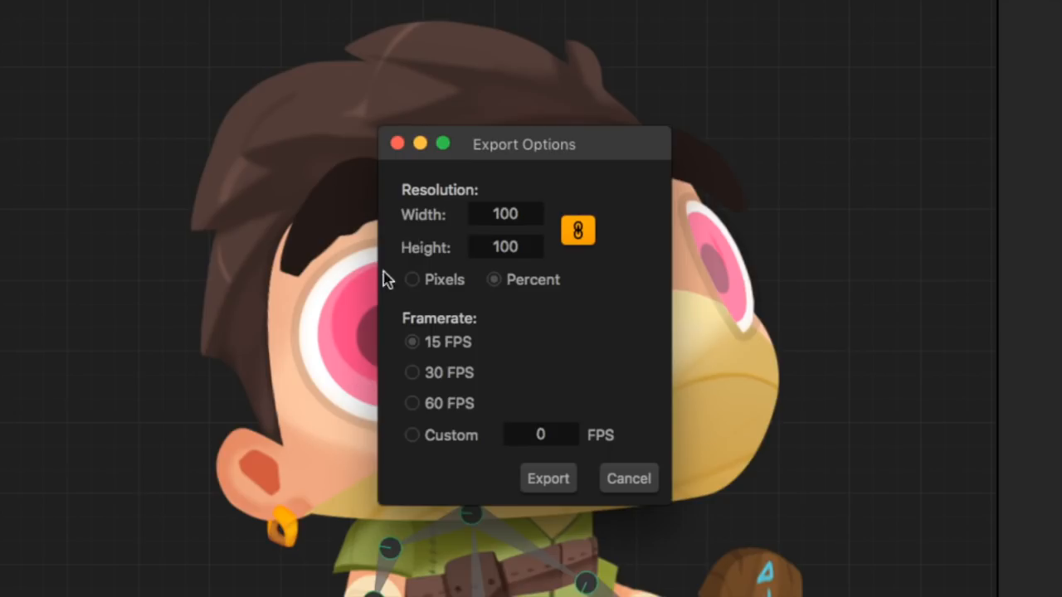
left_click(397, 144)
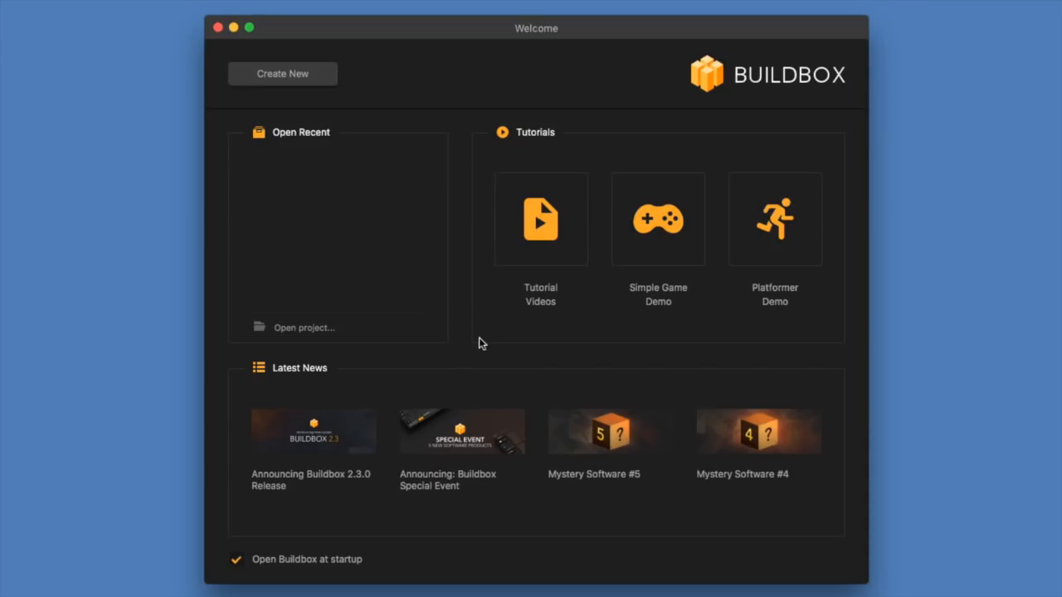
Step: Switch to Buildbox and create a new project with the Platformer gameplay type, keeping the default name and settings
left_click(280, 77)
left_click(769, 220)
left_click(768, 220)
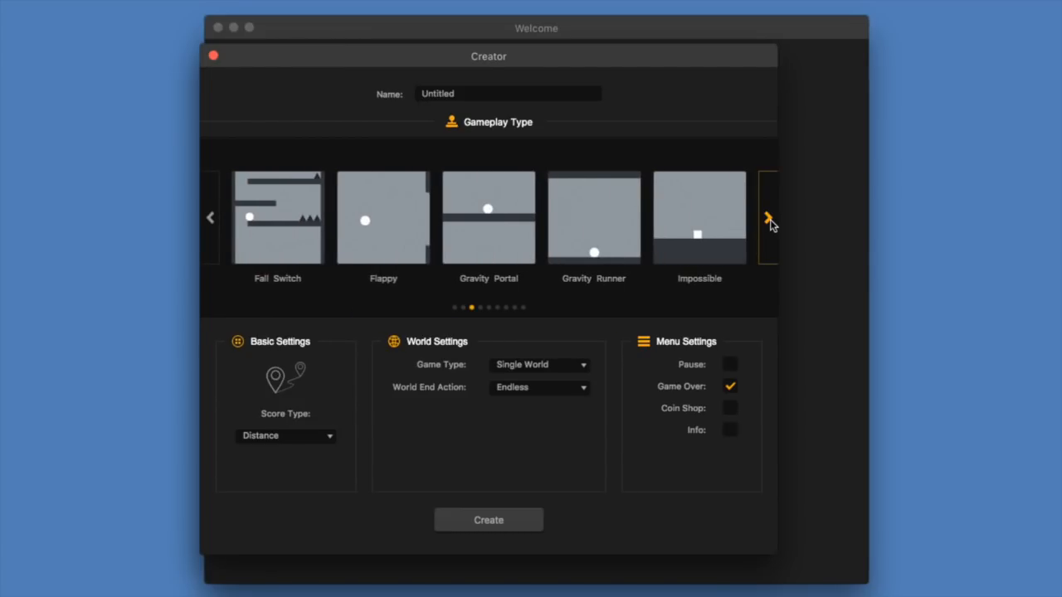
left_click(768, 220)
left_click(768, 220)
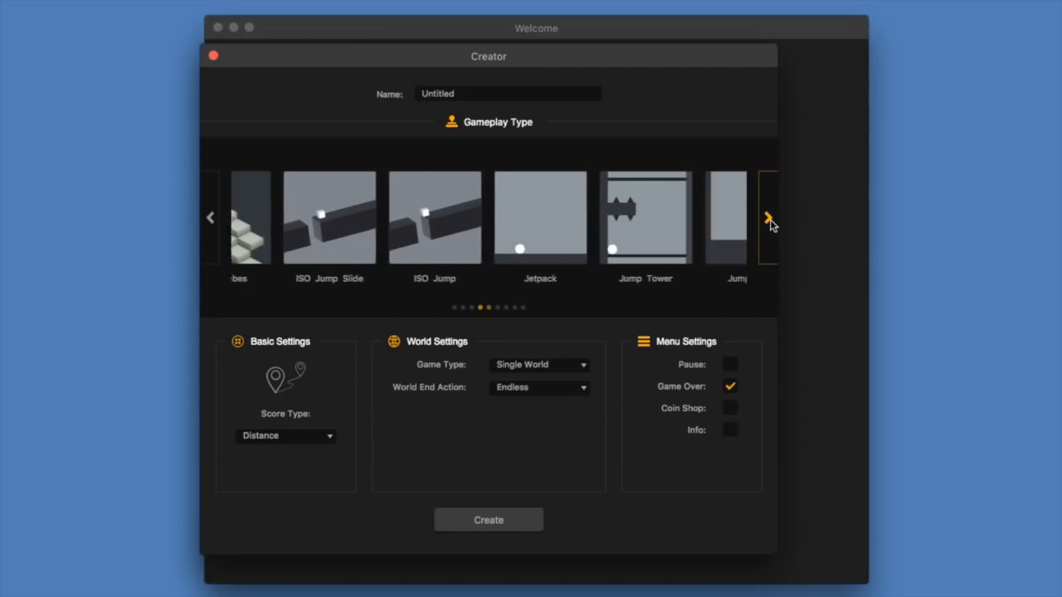
left_click(768, 220)
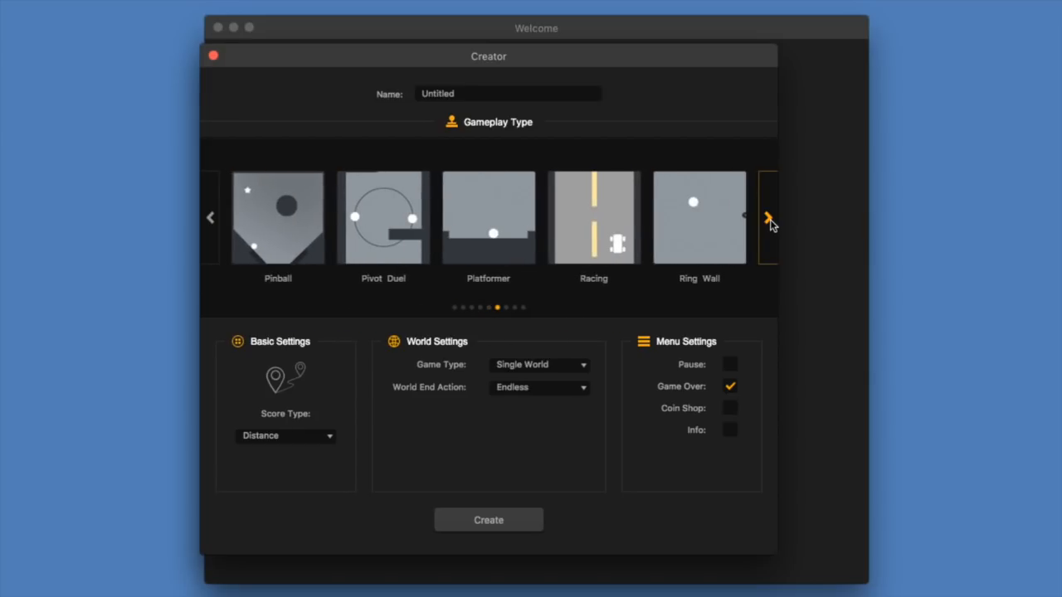
left_click(488, 228)
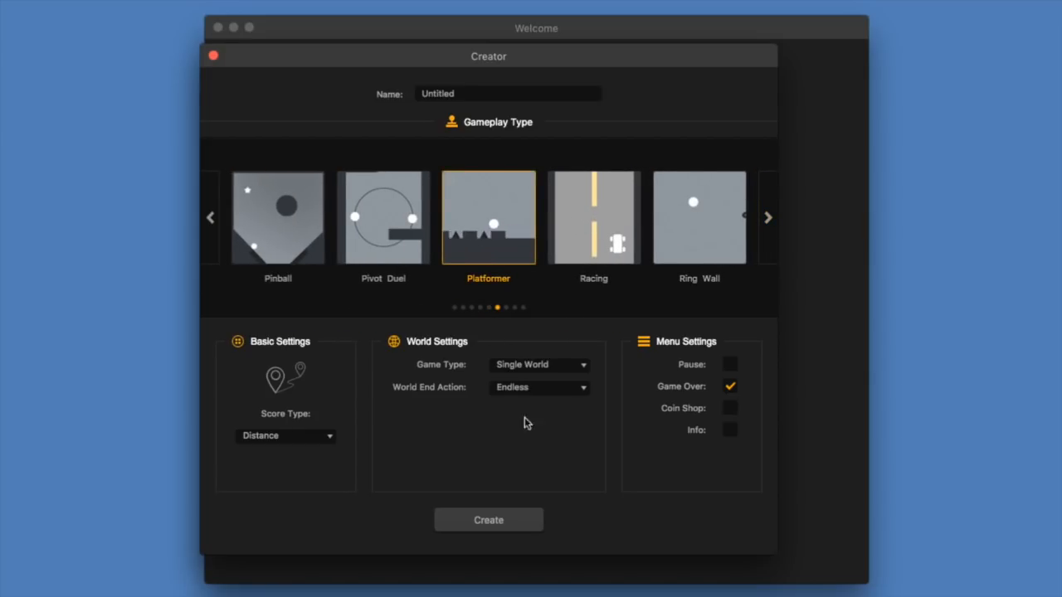
left_click(490, 524)
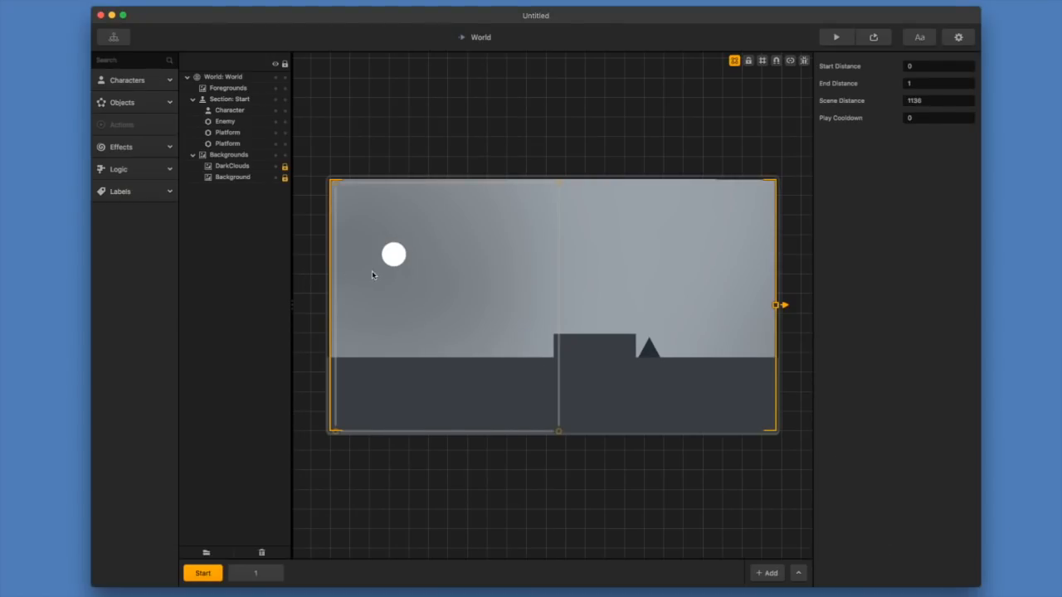
Step: Select the Character asset to show its properties and open the exported Character 1 folder on the desktop
left_click(152, 83)
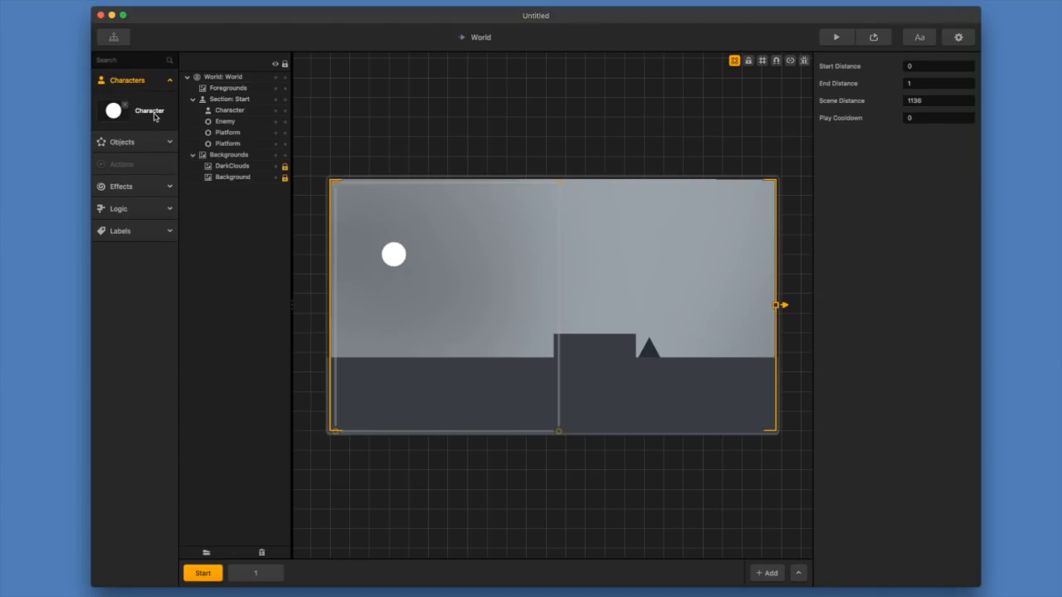
left_click(152, 115)
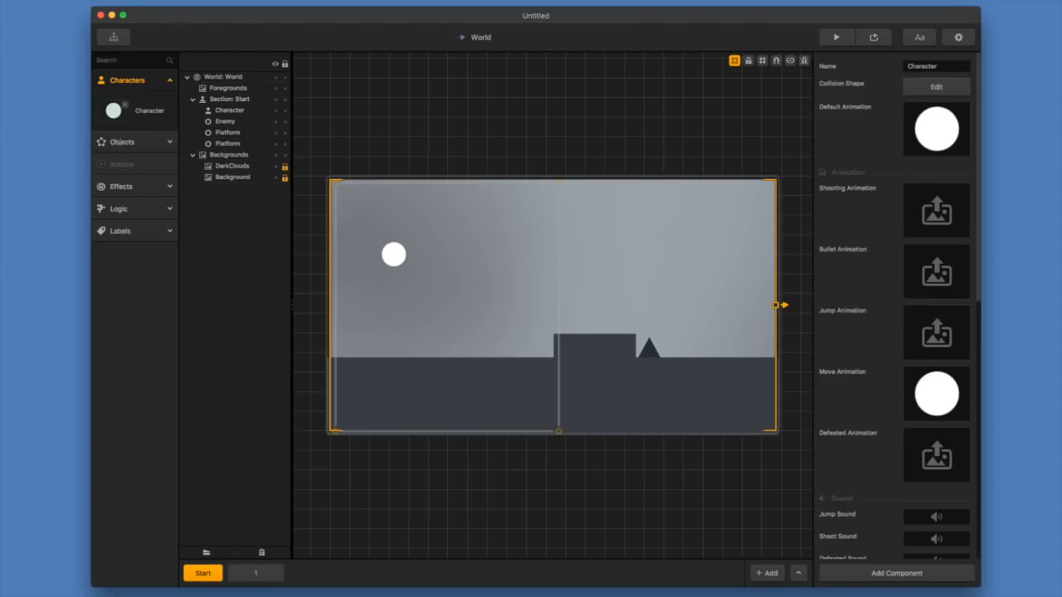
left_click_drag(877, 214, 1013, 174)
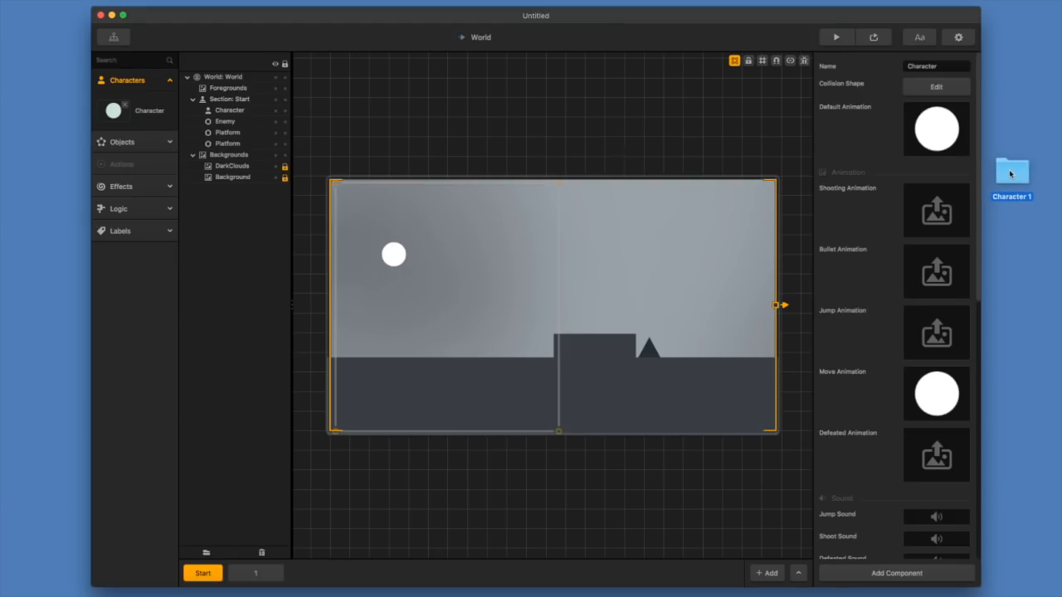
double_click(1014, 174)
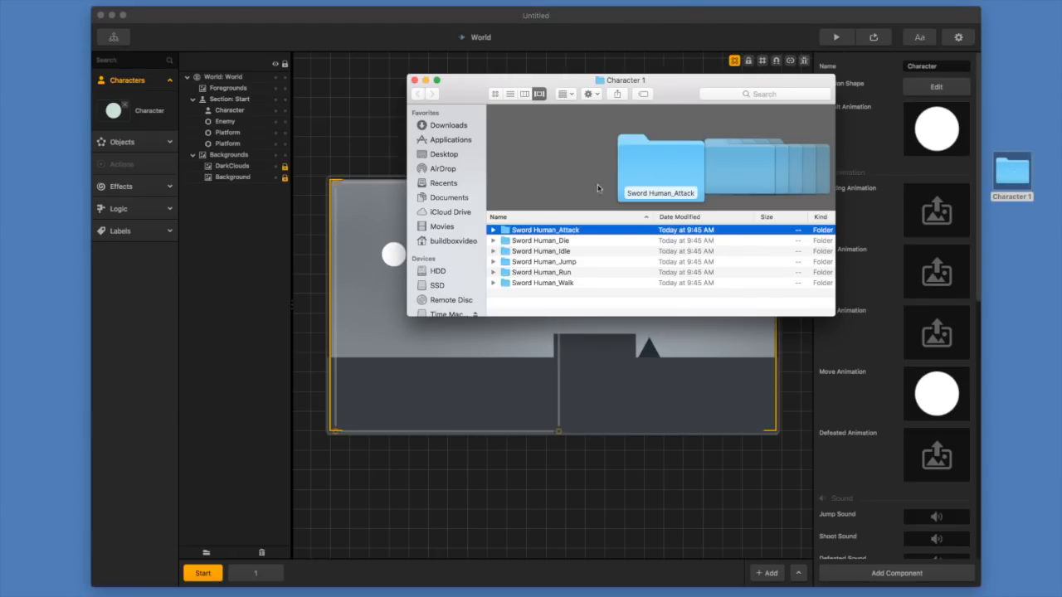
Step: Replace the character's Default Animation with all Sword Human_Idle frames, 0000.png to 0020.png, and close the folder window
left_click(493, 251)
scroll(546, 266, "down", 3)
scroll(546, 266, "up", 3)
left_click(544, 263)
scroll(548, 266, "down", 5)
scroll(547, 269, "down", 4)
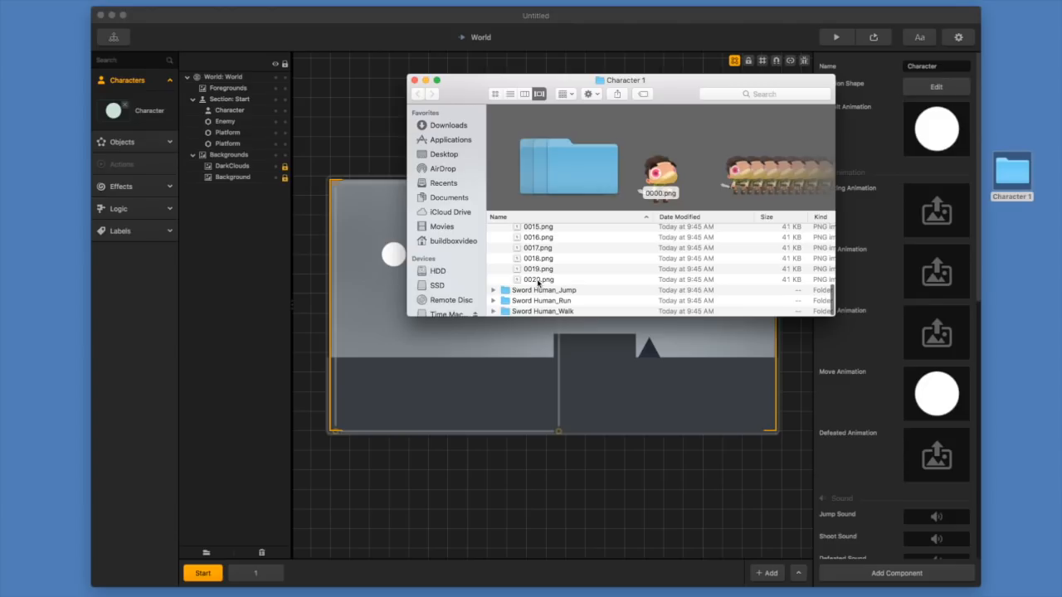
left_click(538, 279, "shift")
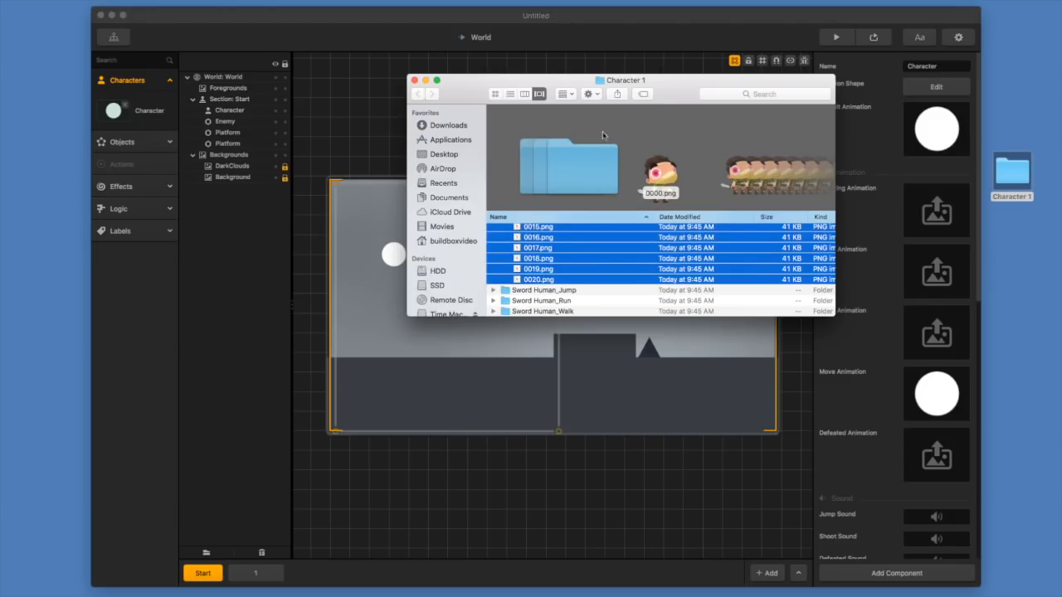
left_click_drag(661, 89, 591, 111)
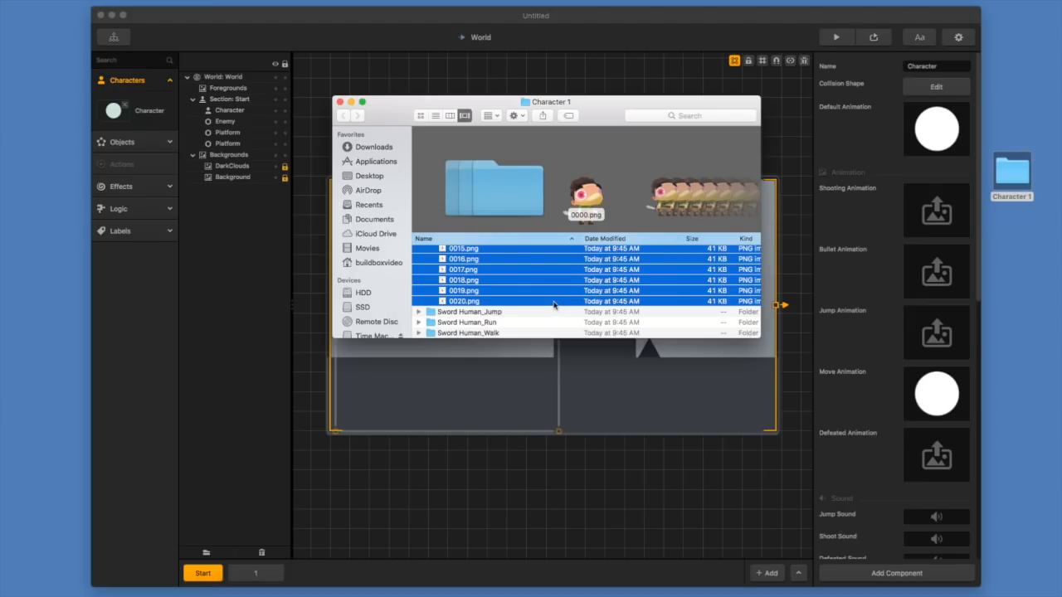
left_click_drag(549, 303, 323, 88)
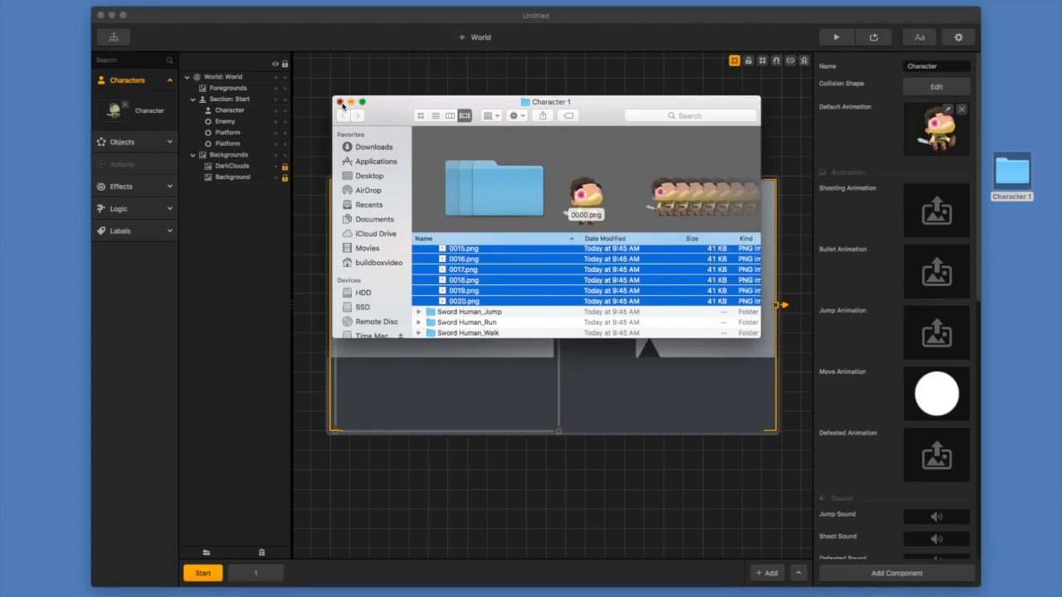
left_click(340, 102)
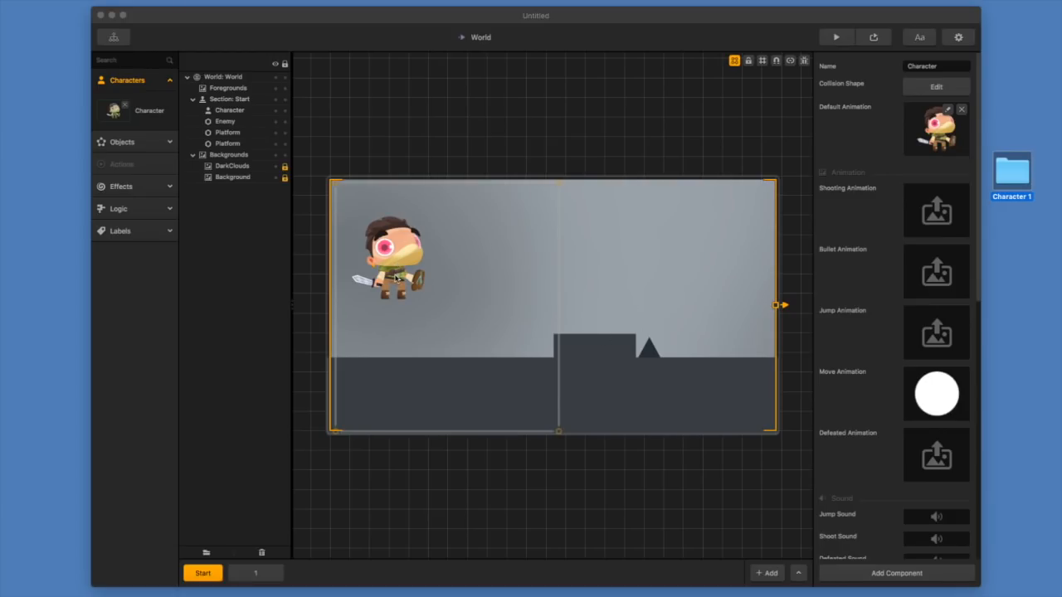
Step: Switch debug mode on and off, and move the character in the scene down to just above the ground platform
left_click(804, 63)
left_click(804, 62)
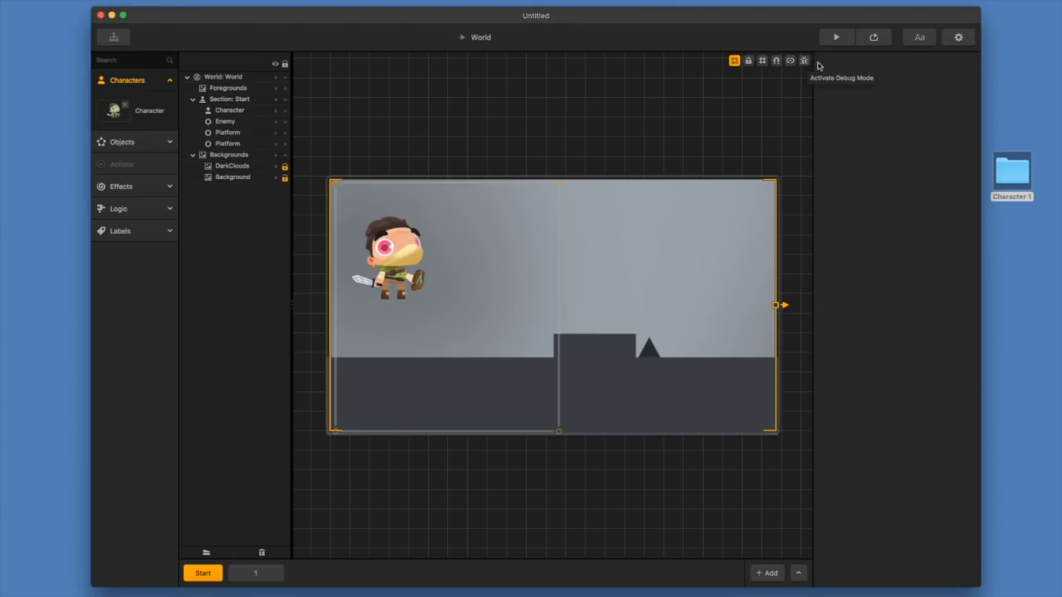
left_click_drag(394, 258, 404, 299)
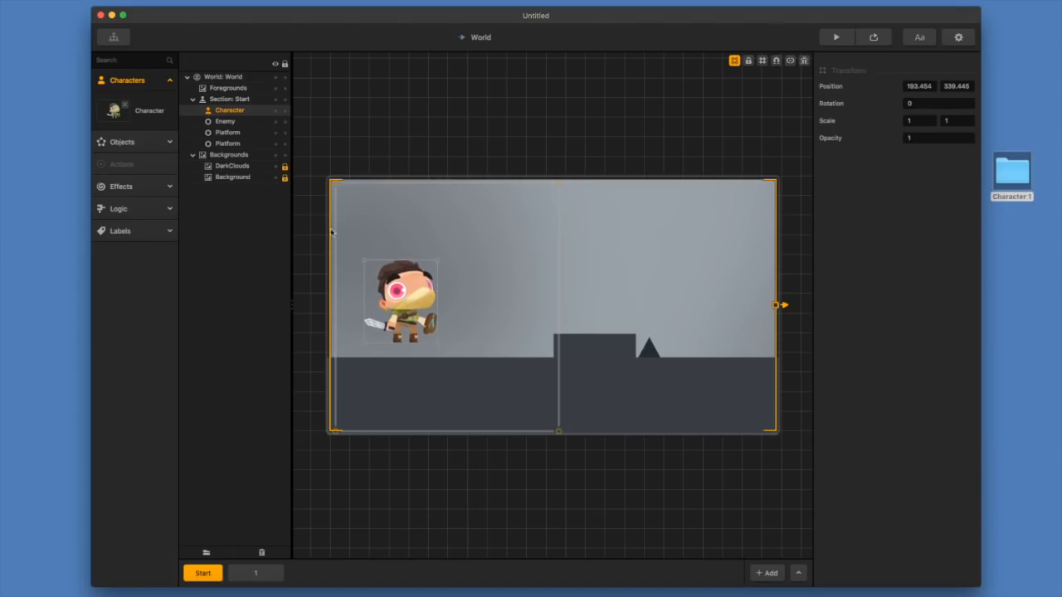
Step: Enlarge the character's circular collision shape and center it over the body so it reaches the feet
left_click(162, 115)
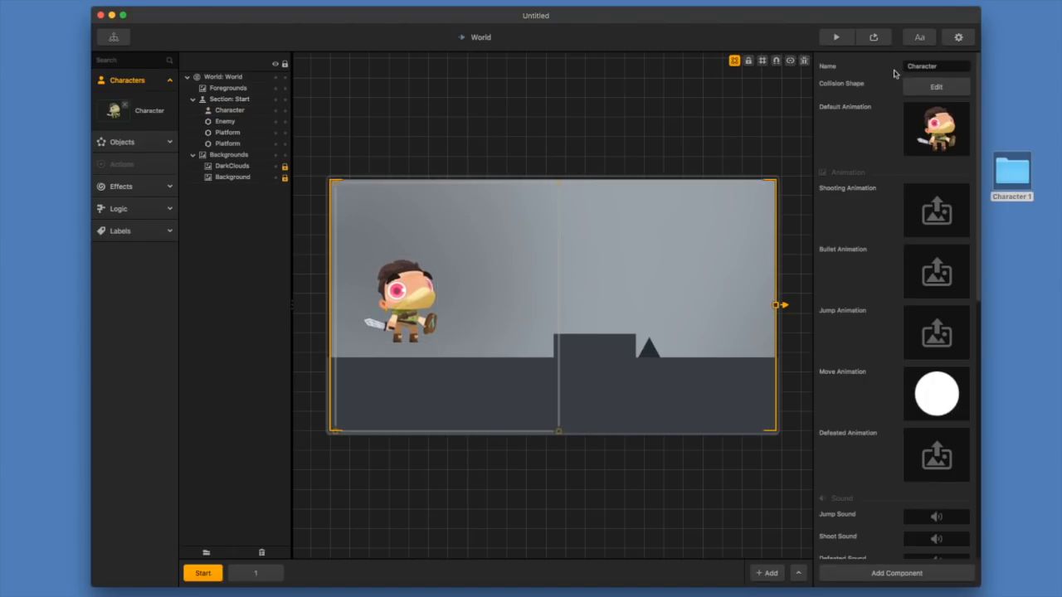
left_click(935, 86)
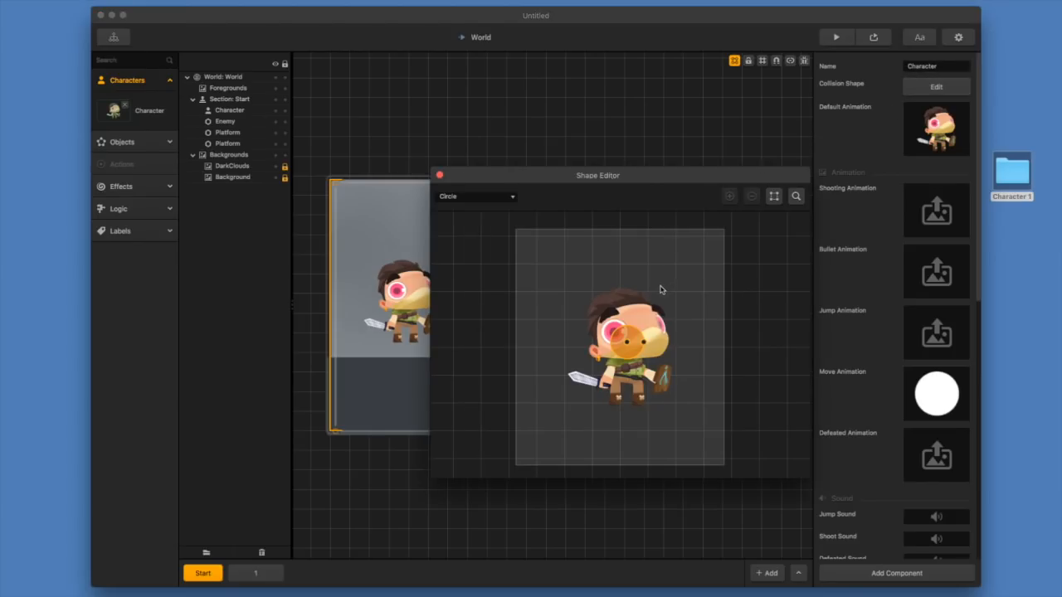
left_click_drag(643, 343, 629, 361)
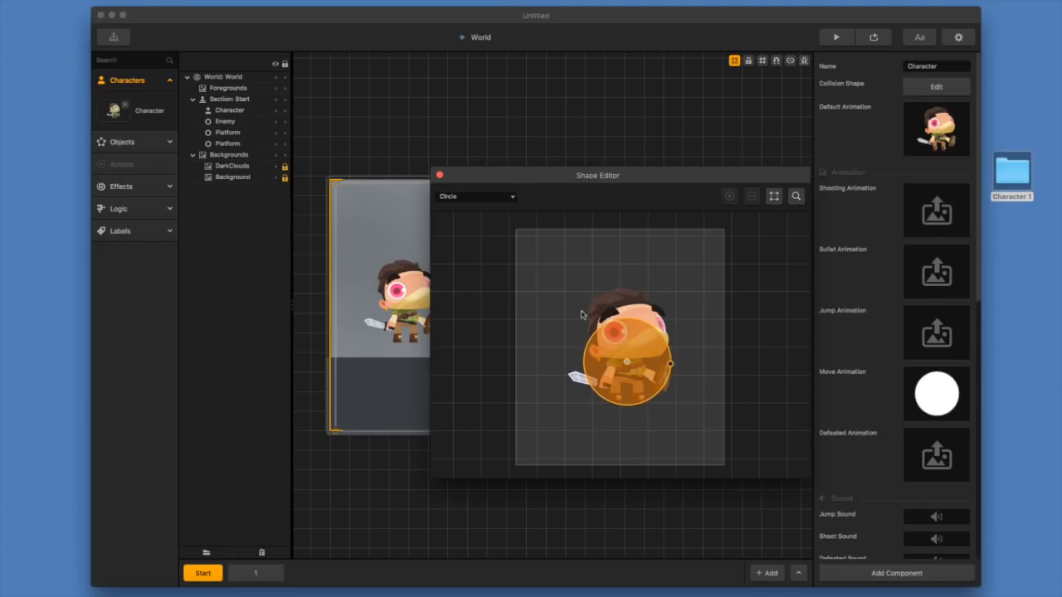
left_click(440, 175)
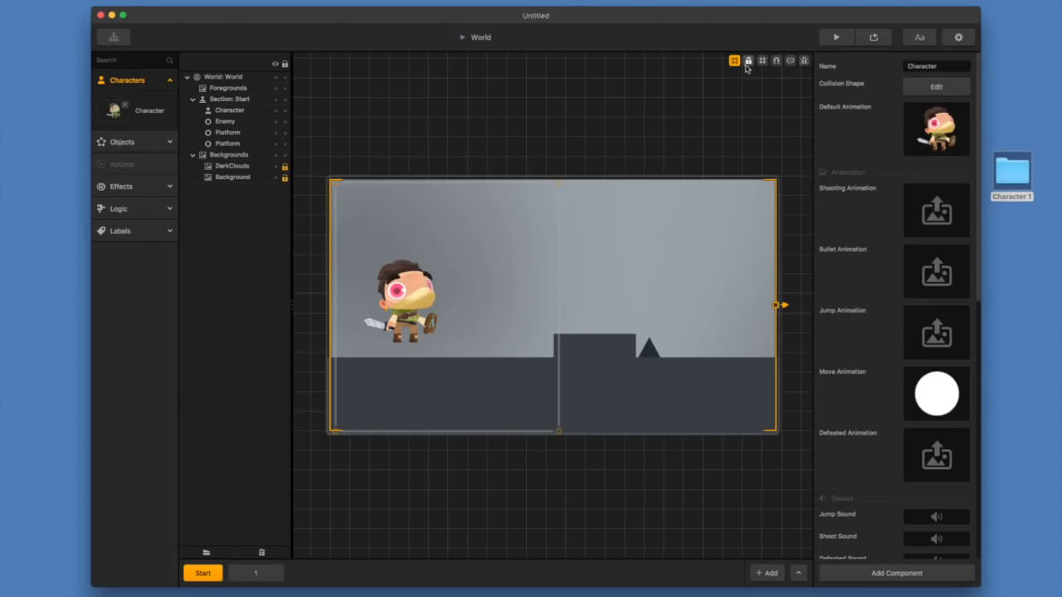
Step: Preview the game and start play to check the character's idle animation, then close the preview
mouse_move(946, 128)
left_click(836, 37)
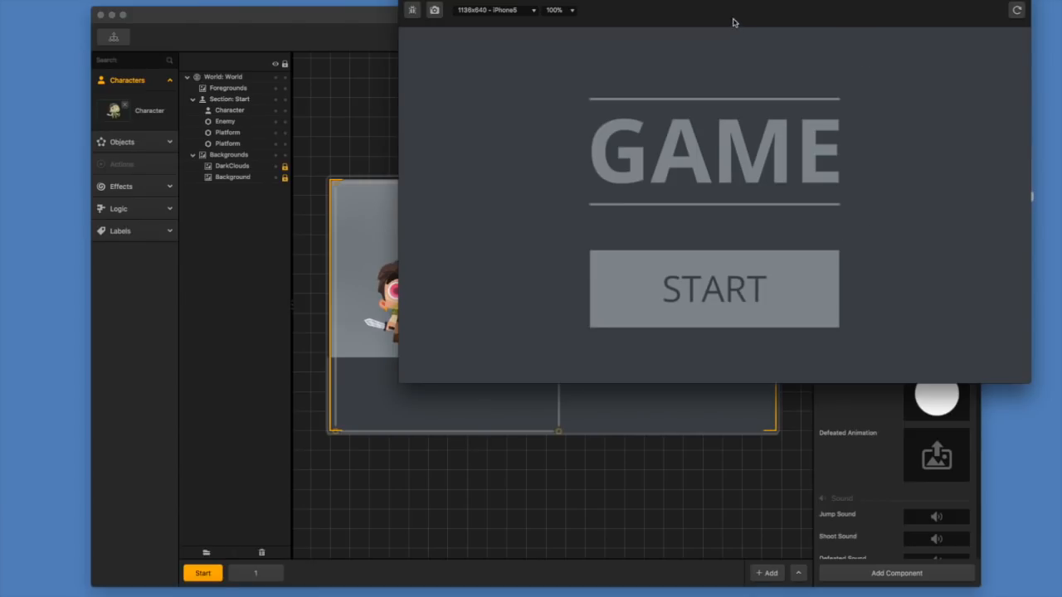
left_click_drag(733, 11, 566, 83)
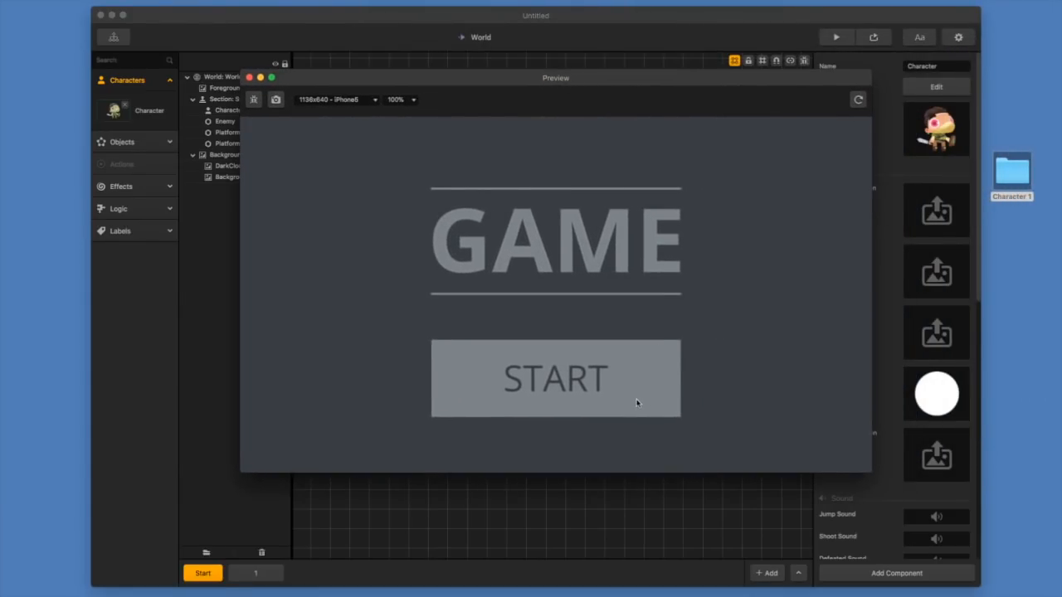
left_click(638, 403)
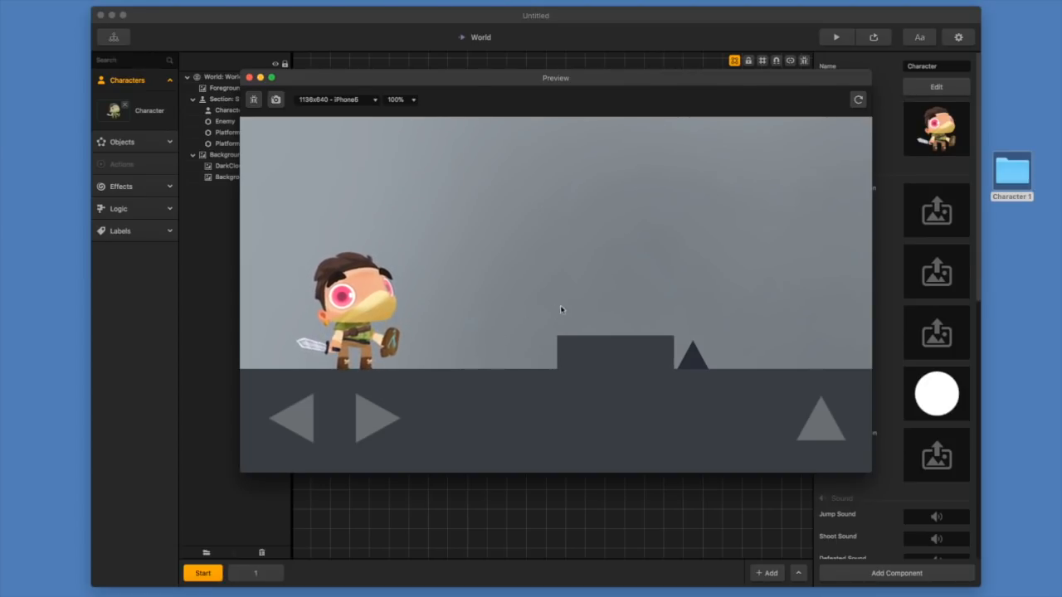
left_click(249, 77)
Step: Edit the character's Default Animation and set its playback Speed to .6
mouse_move(960, 108)
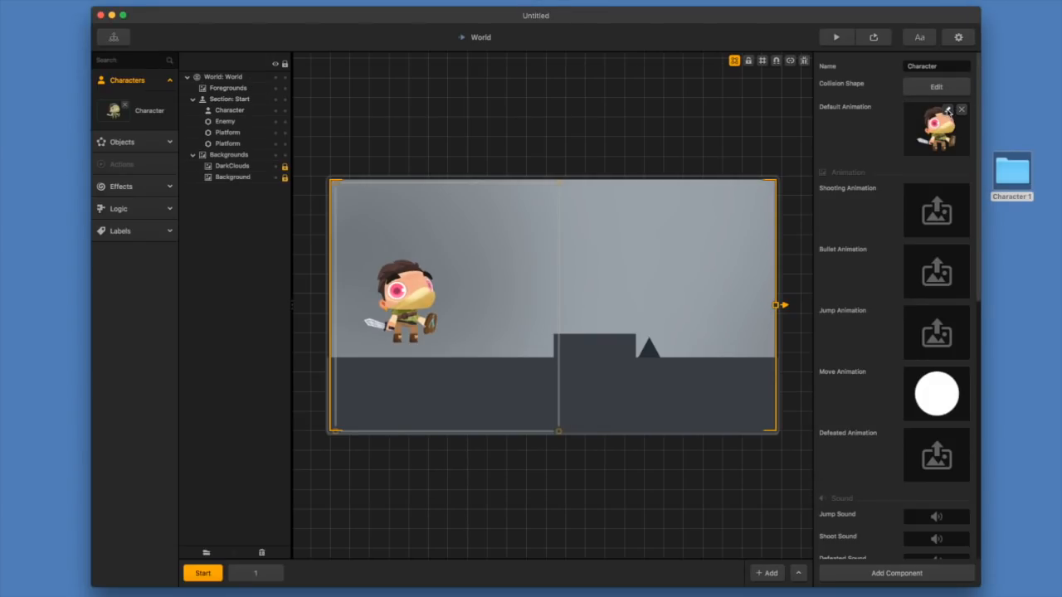
left_click(949, 110)
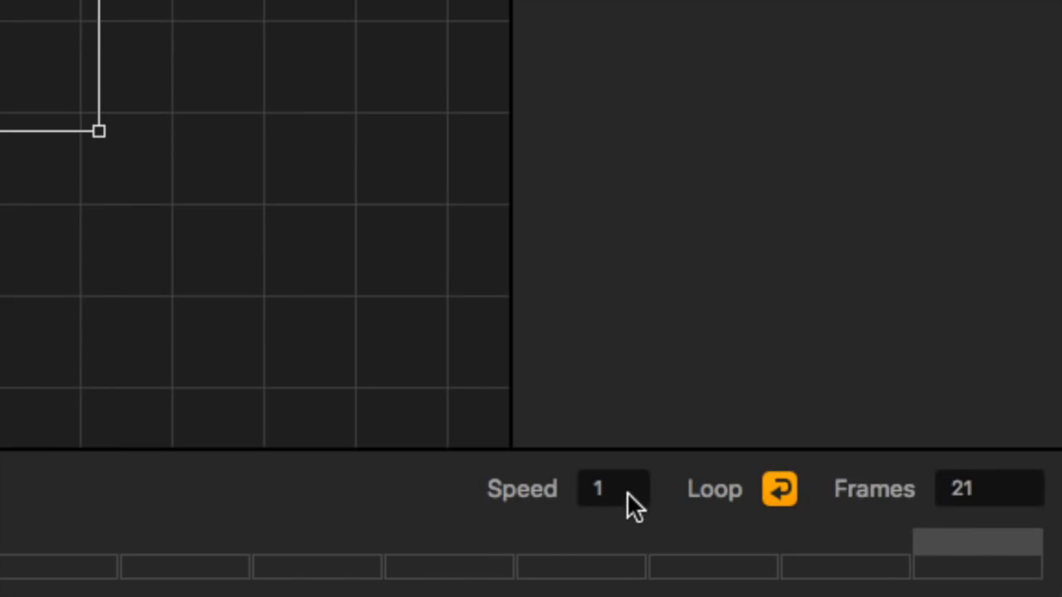
left_click(626, 489)
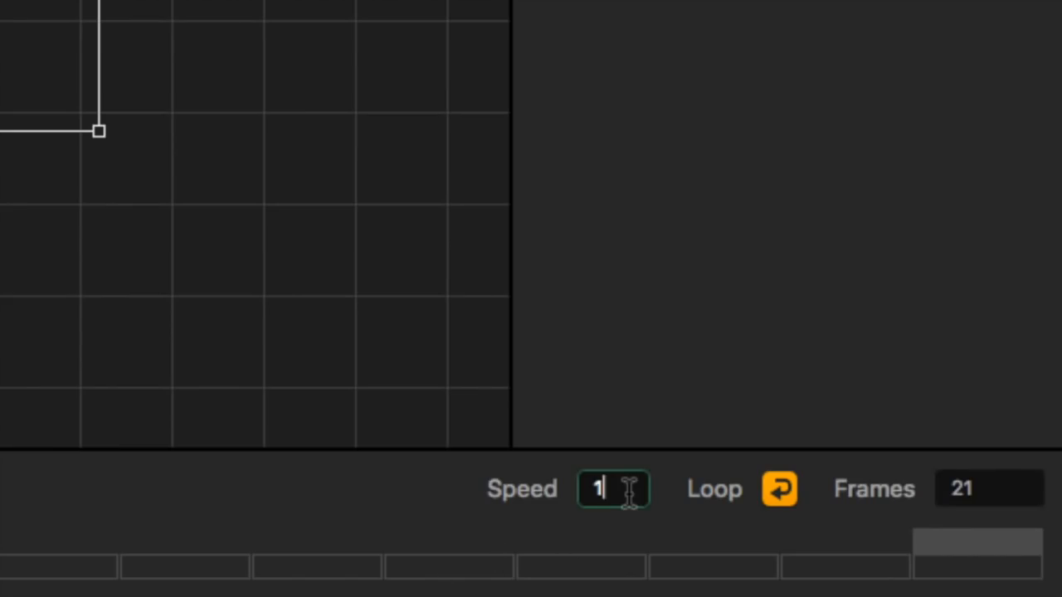
key("BackSpace")
type(".6")
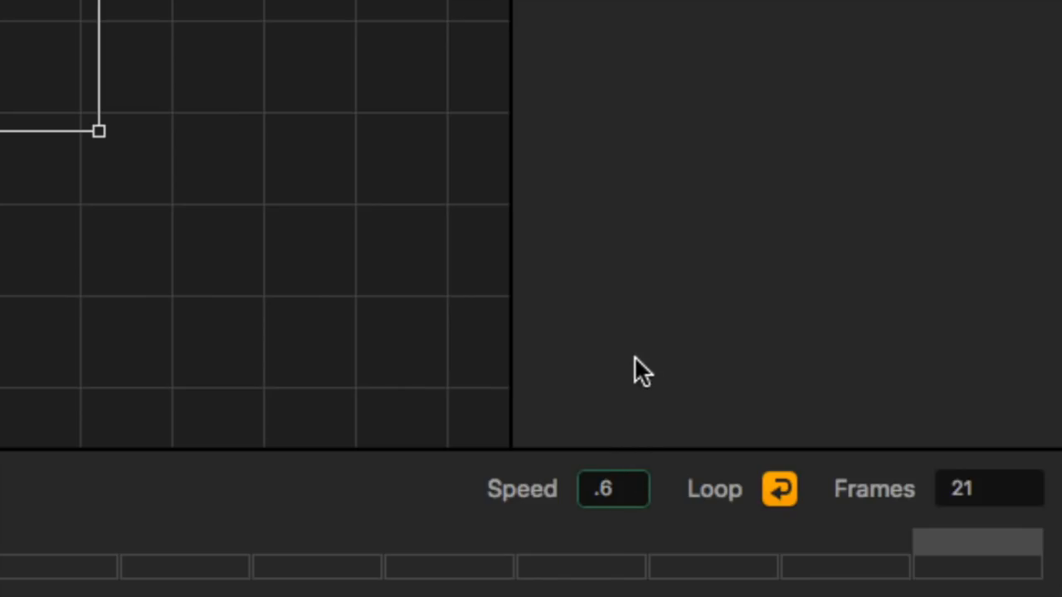
key("Return")
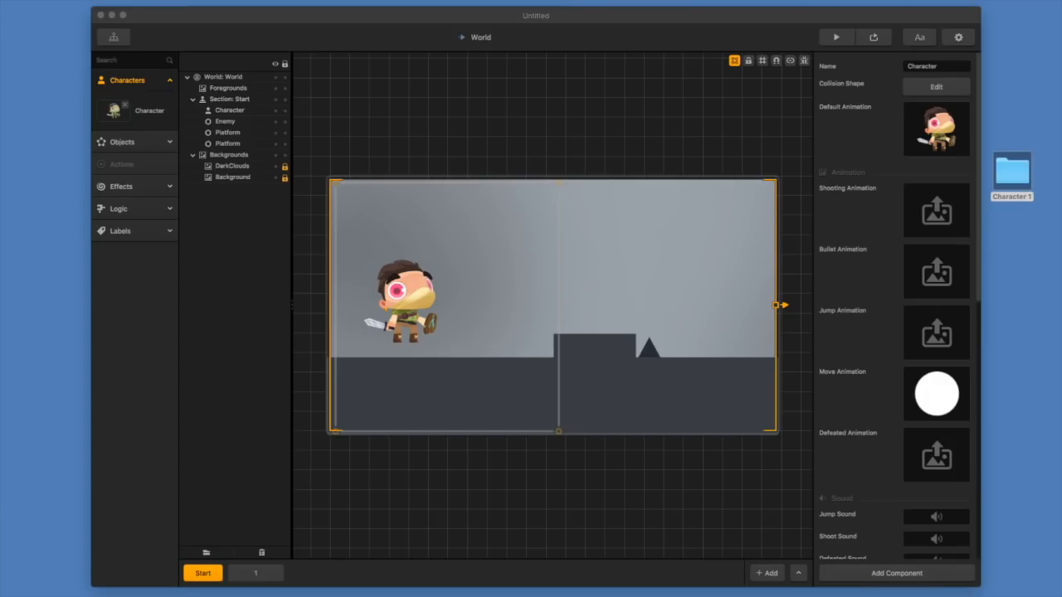
Step: Open the Character 1 folder and load Sword Human_Run frames 0000.png to 0014.png as the character's Move Animation
double_click(1013, 174)
scroll(473, 294, "down", 2)
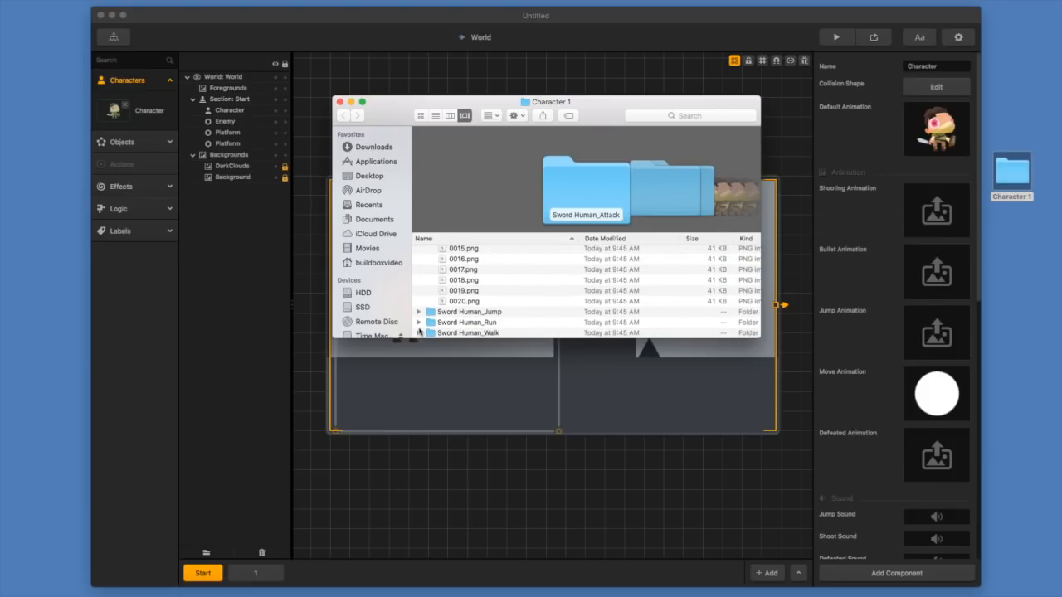
scroll(452, 315, "up", 5)
scroll(467, 299, "up", 3)
left_click(466, 292)
scroll(477, 302, "down", 5)
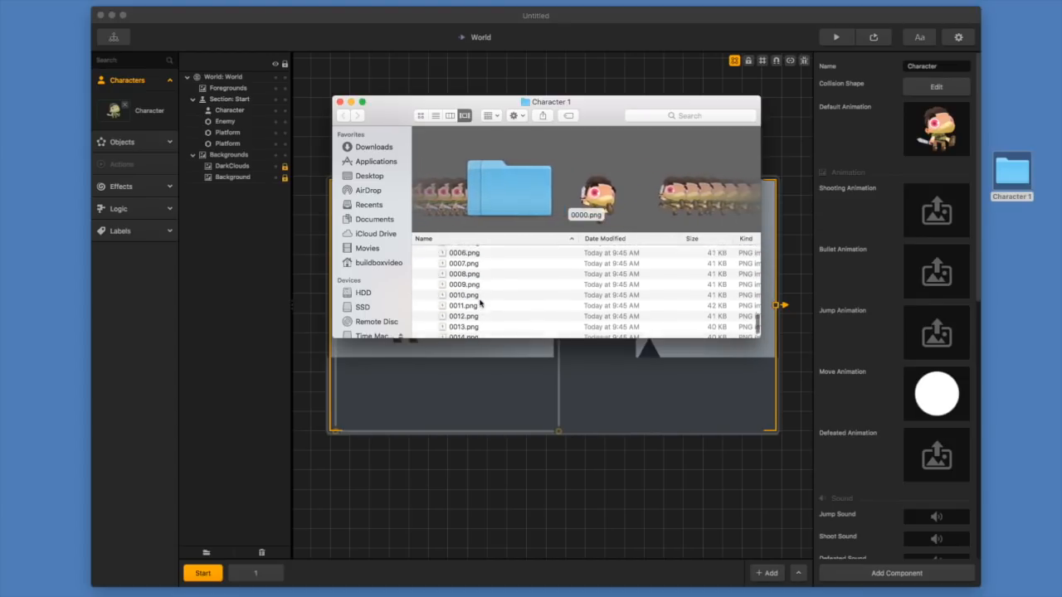
left_click(463, 324, "shift")
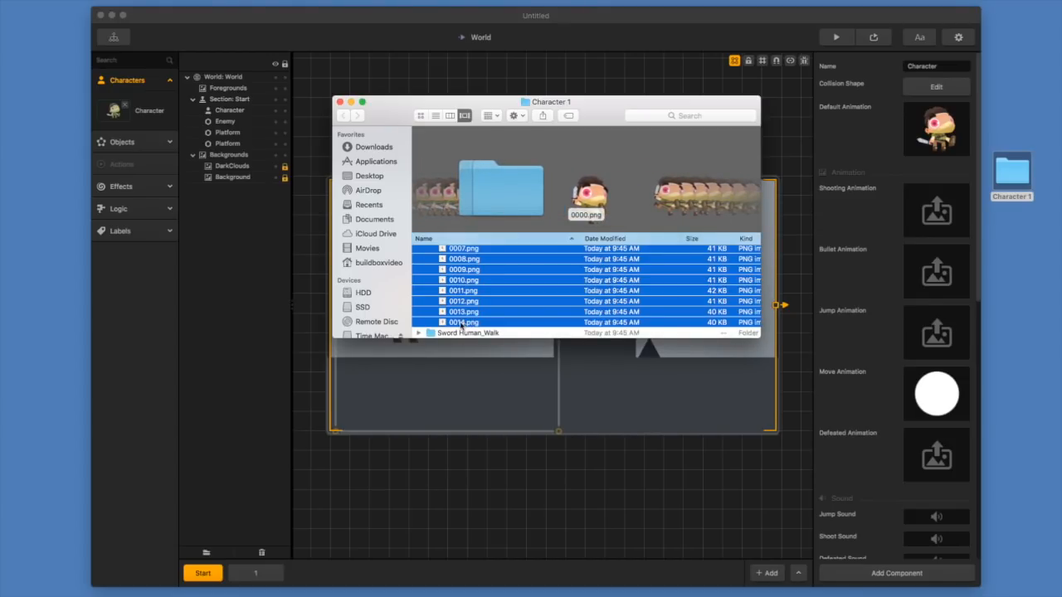
left_click_drag(462, 324, 914, 397)
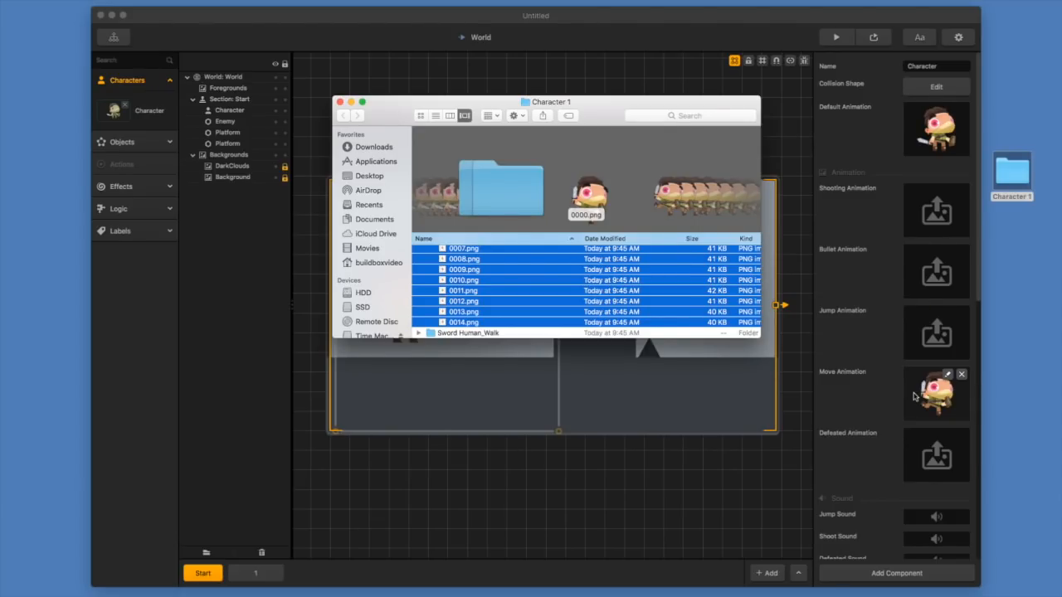
Step: Load Sword Human_Jump frames 0000.png to 0020.png as the character's Jump Animation, and close the Character 1 folder
scroll(486, 293, "up", 5)
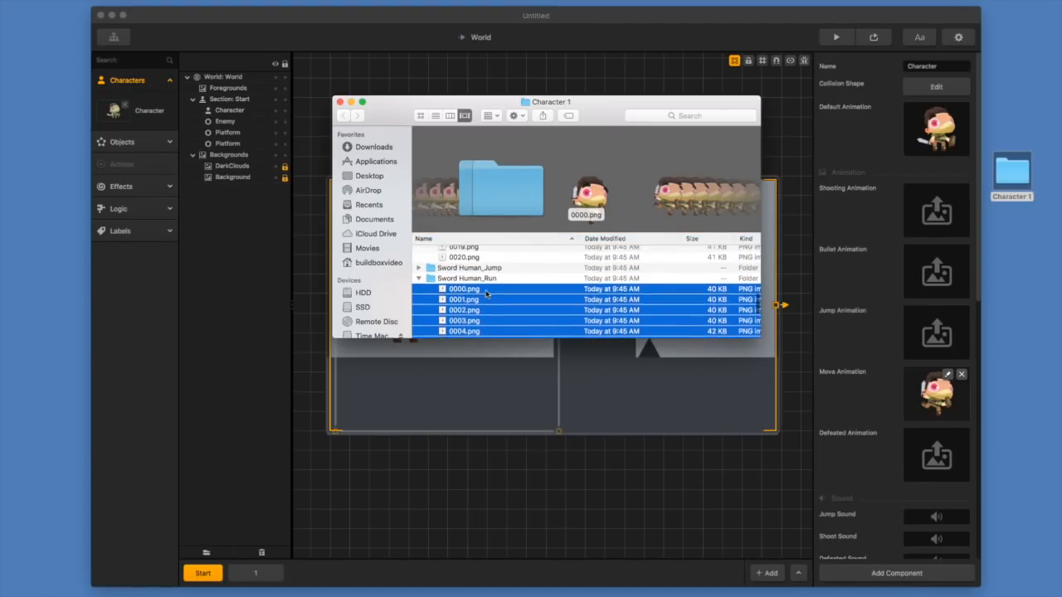
left_click(420, 319)
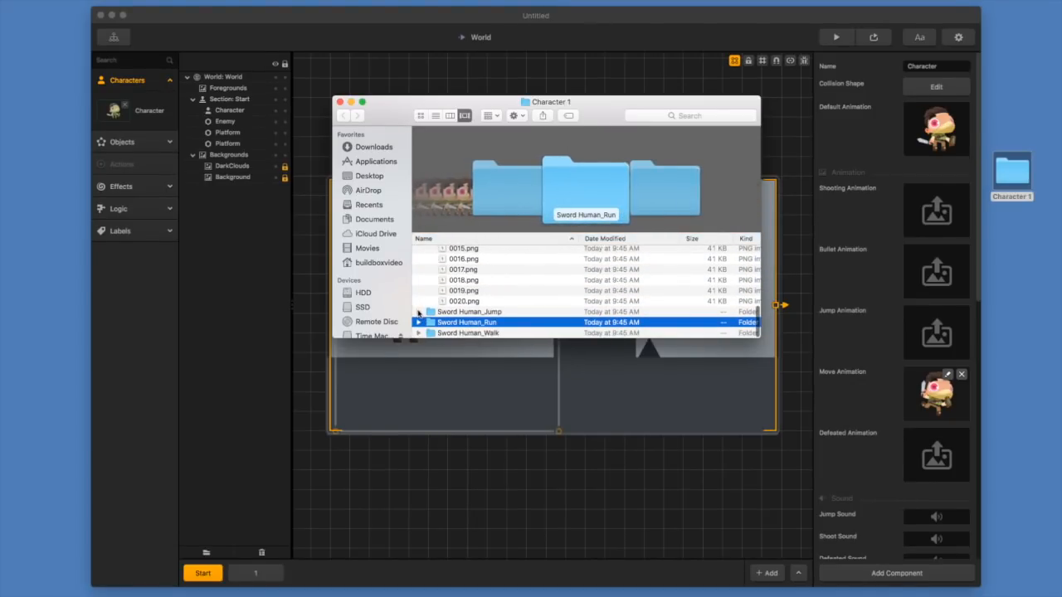
scroll(498, 305, "down", 4)
scroll(502, 305, "up", 3)
scroll(477, 270, "down", 5)
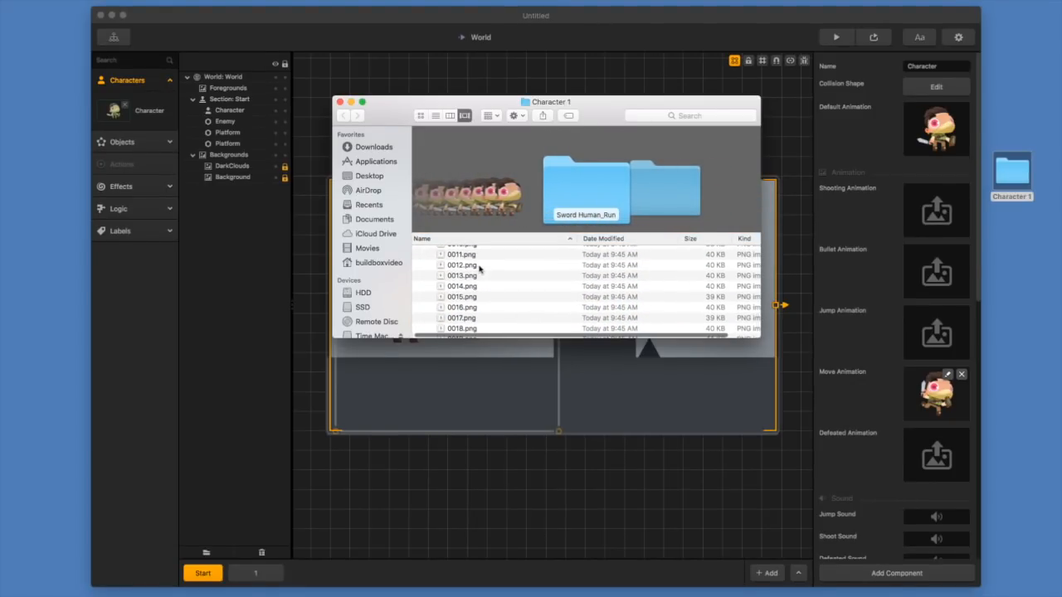
scroll(477, 261, "up", 5)
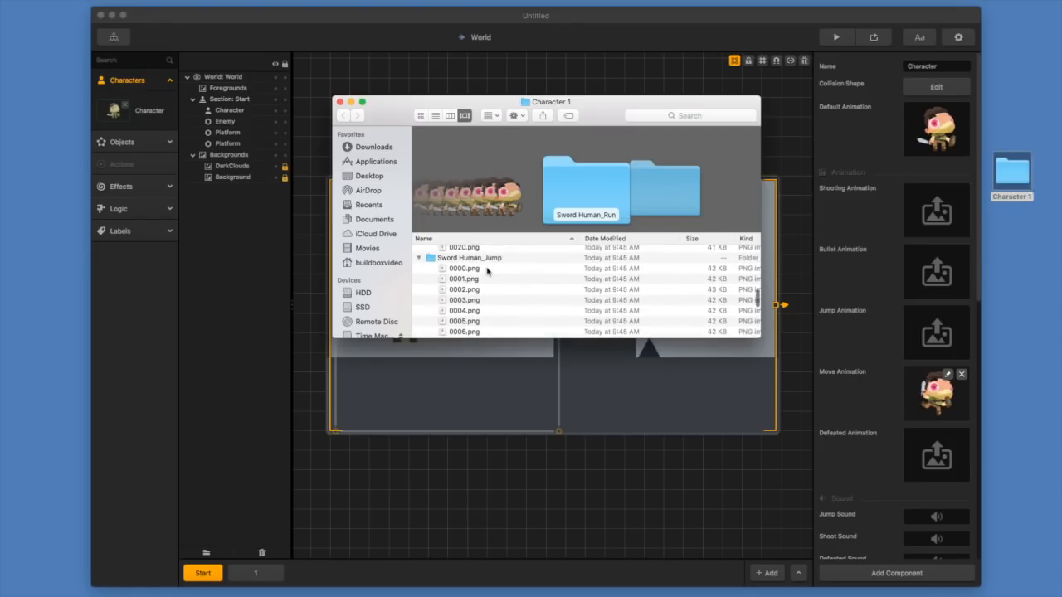
left_click(487, 271)
scroll(494, 299, "down", 5)
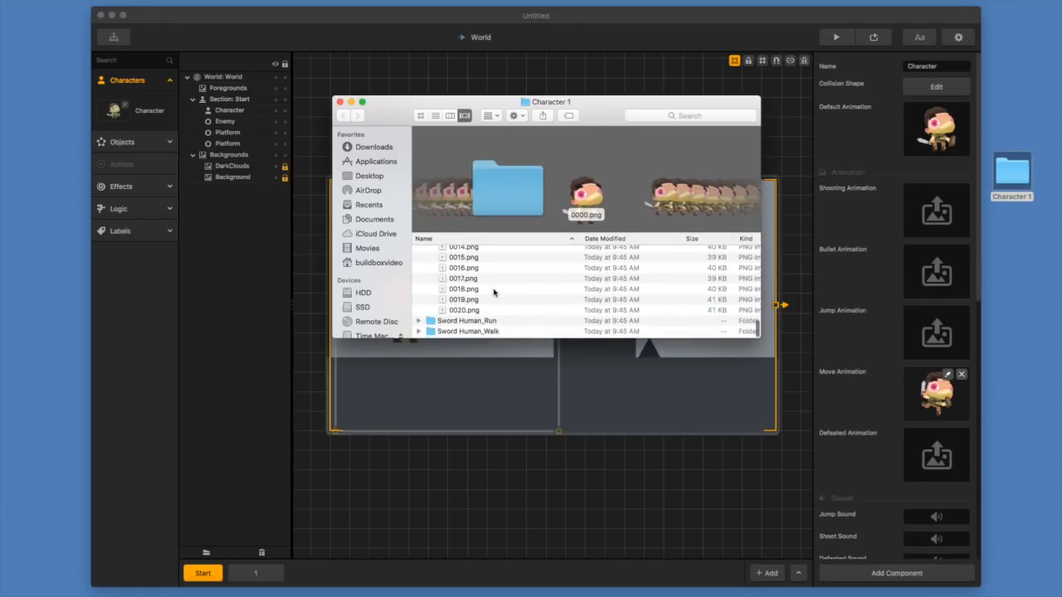
left_click(490, 313, "shift")
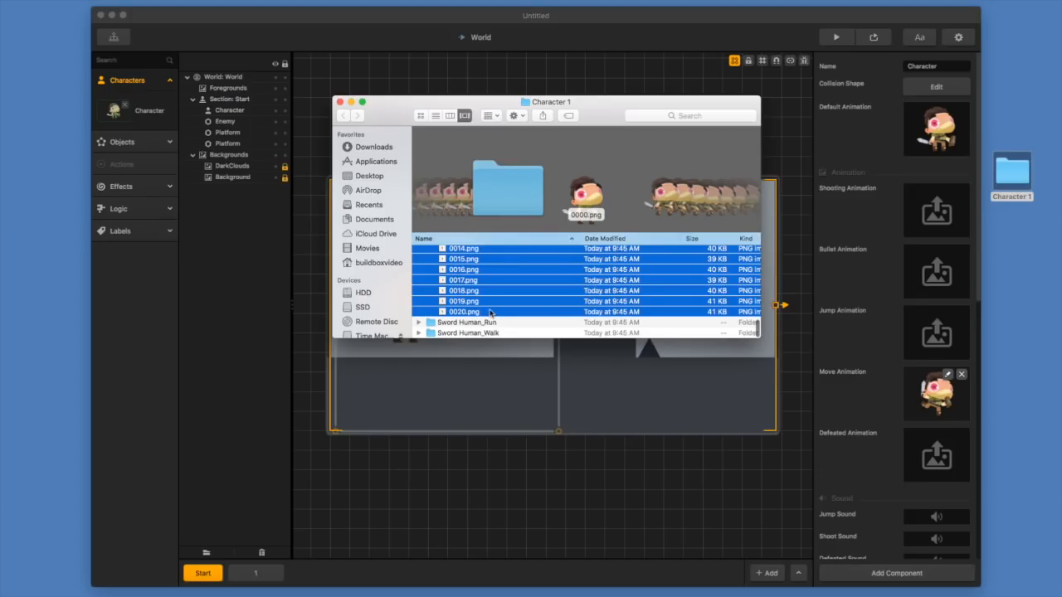
scroll(491, 287, "up", 5)
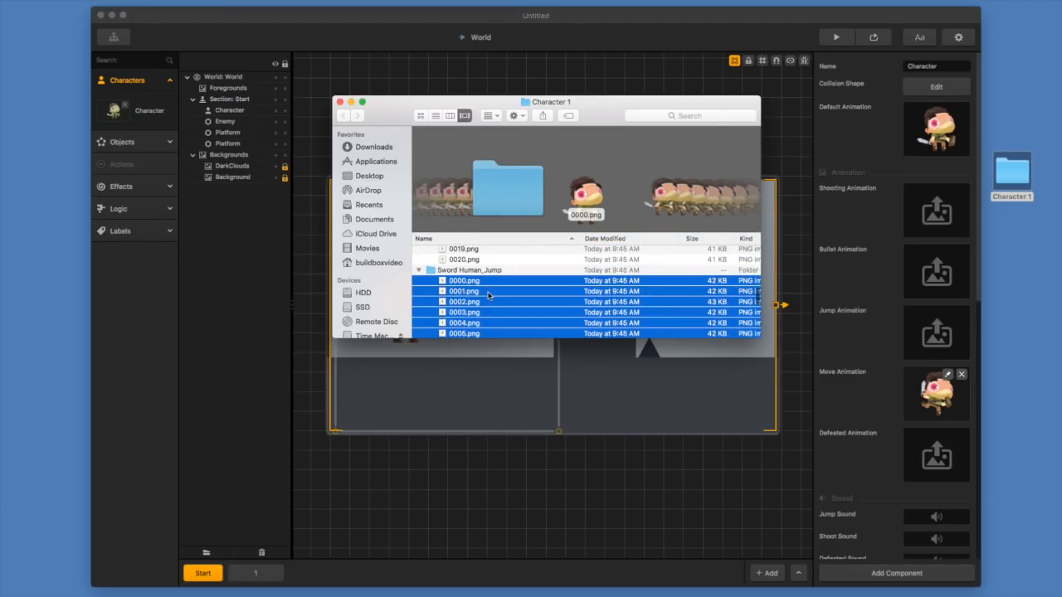
left_click_drag(488, 294, 927, 332)
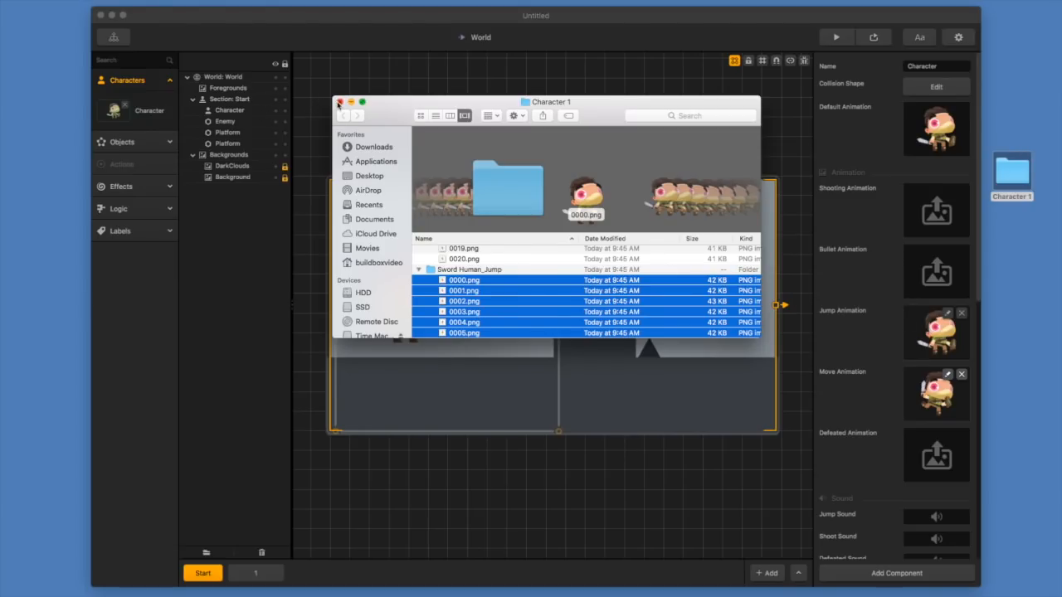
left_click(339, 102)
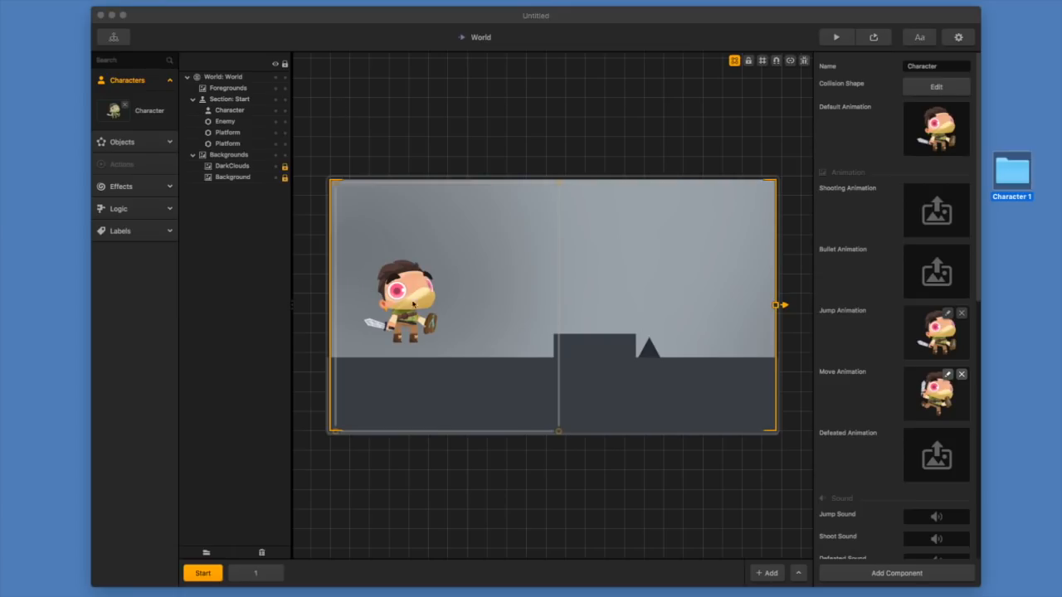
Step: Scale the character in the scene to .5 in both directions and move it down onto the ground platform
left_click(419, 307)
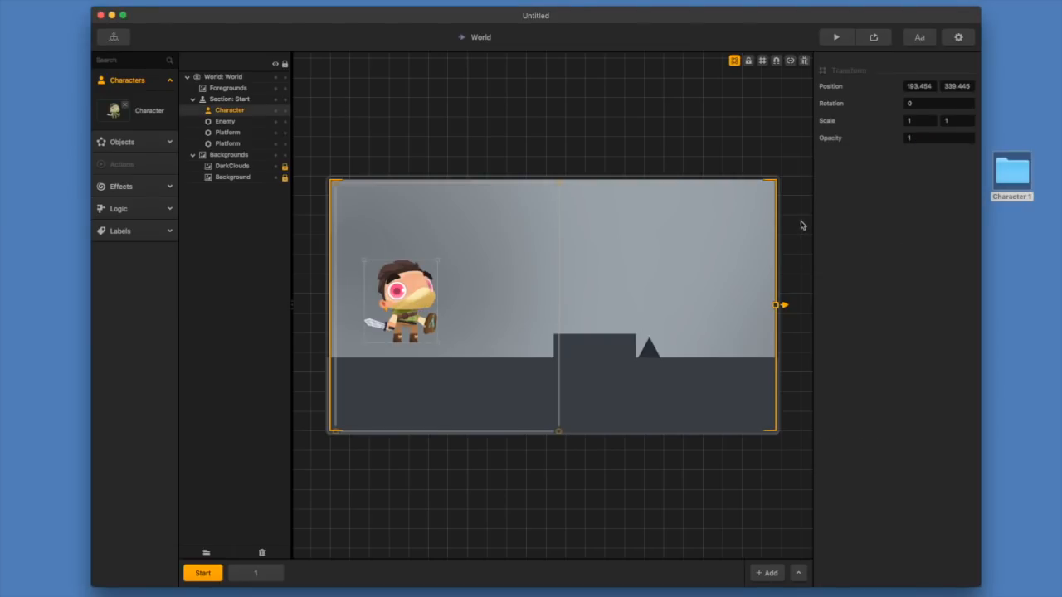
left_click(933, 123)
key("Tab")
type(".5")
key("Tab")
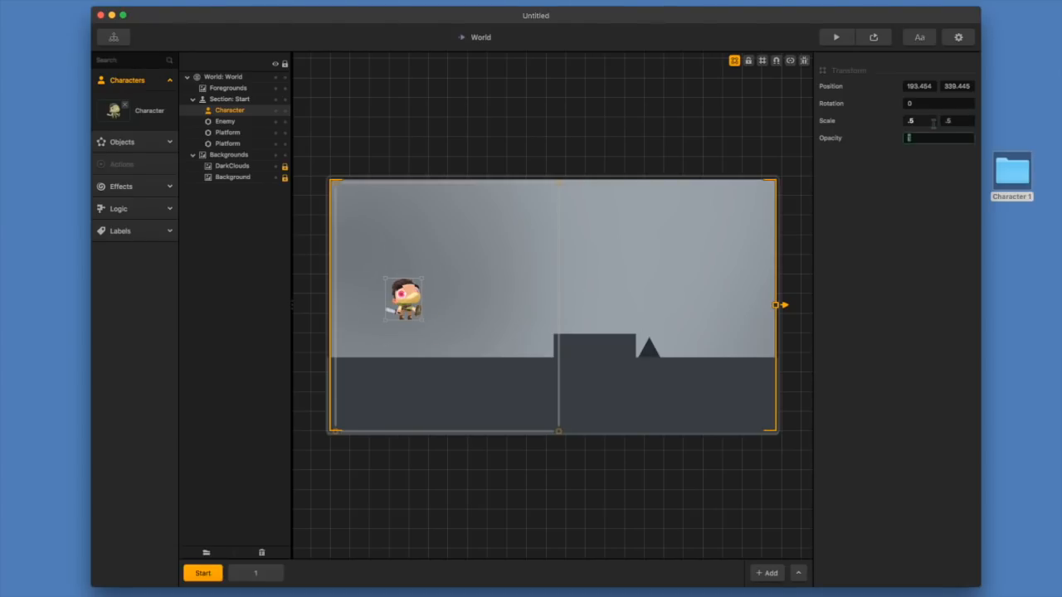
left_click_drag(408, 309, 403, 343)
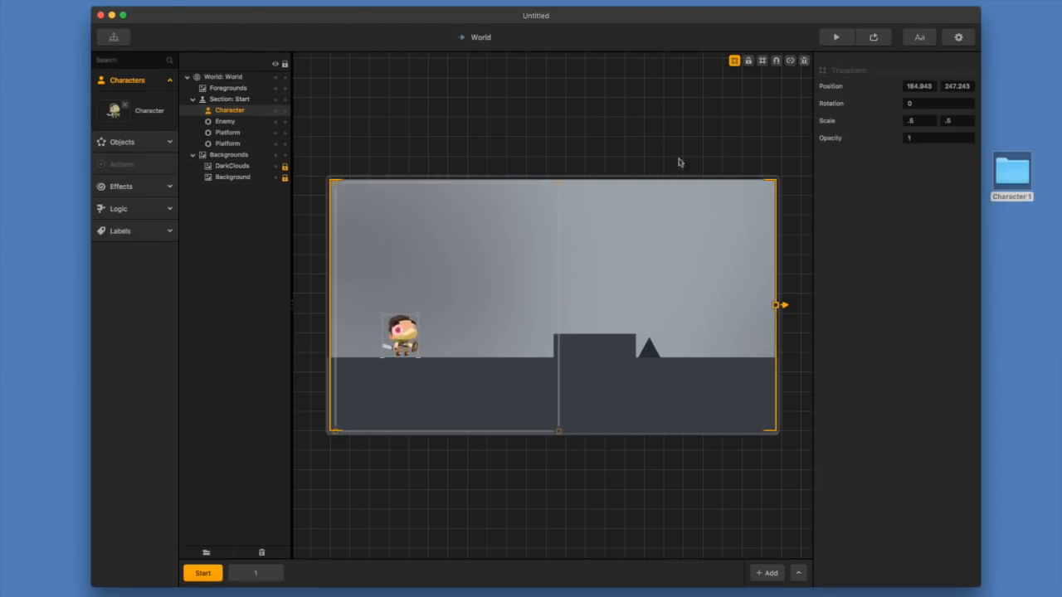
Step: Preview the game, start play and run the character back and forth to check its move animation
left_click(838, 38)
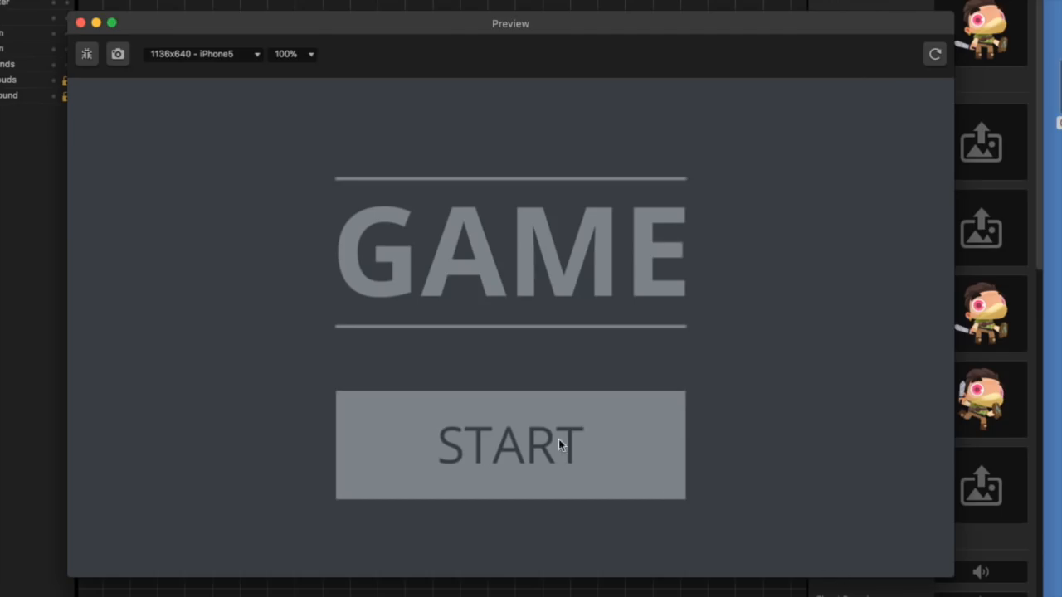
left_click(559, 440)
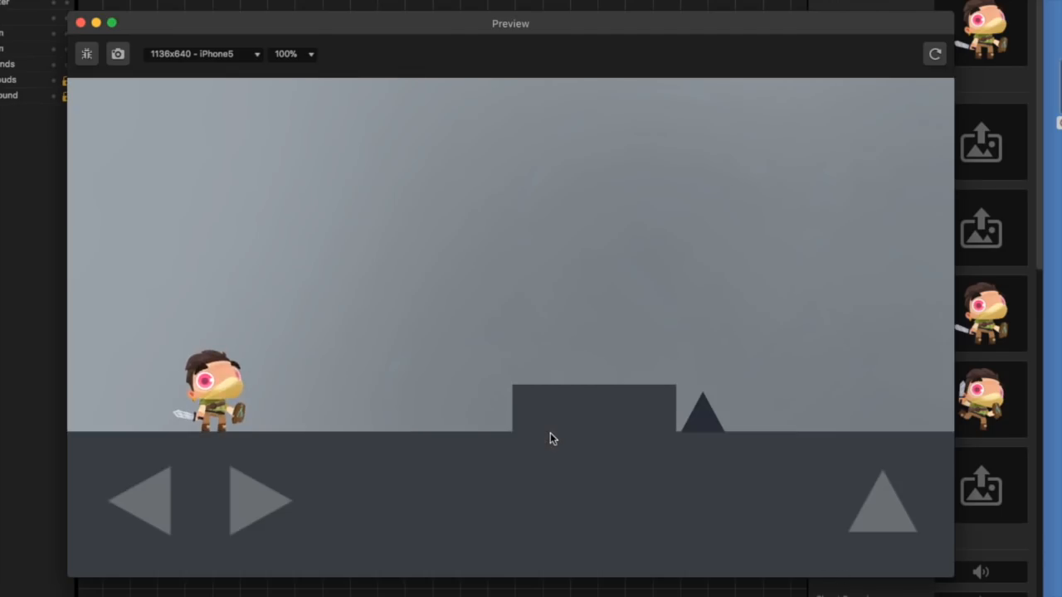
key("Right")
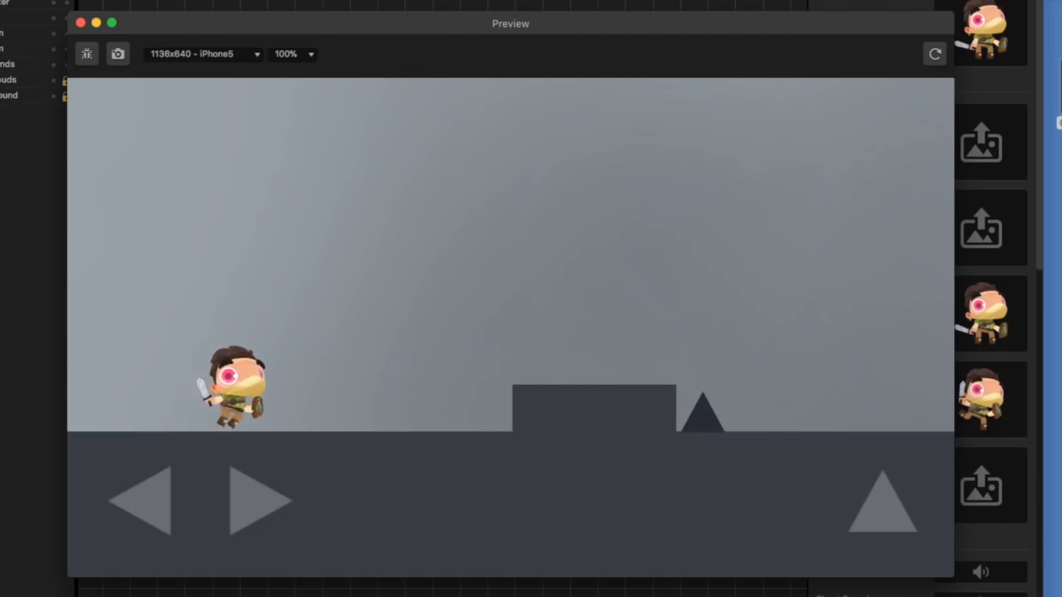
key("Left")
key("Left")
key("Right")
key("Left")
key("Right")
key("Left")
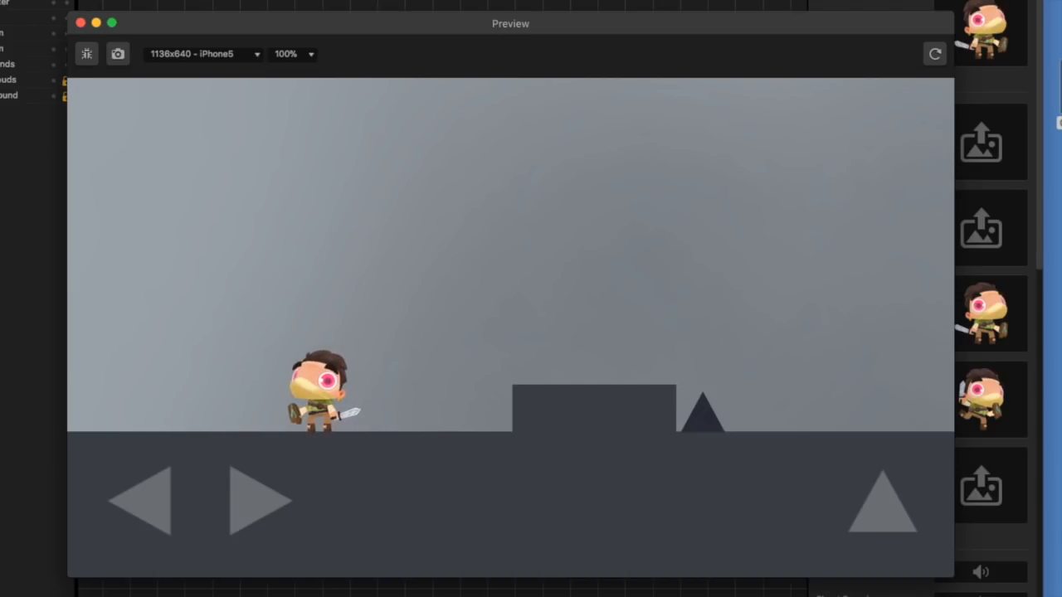
key("Right")
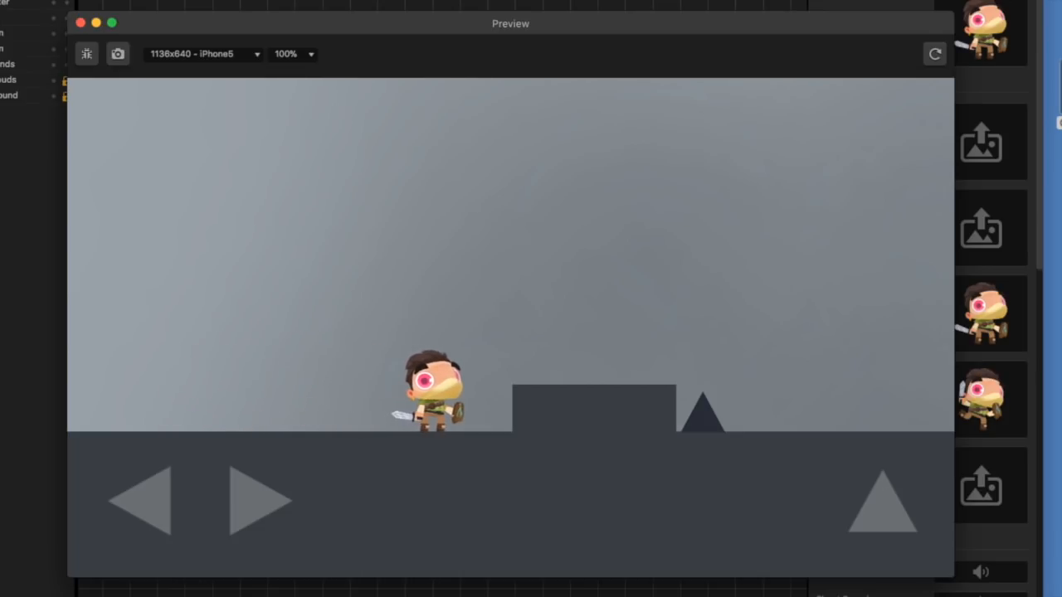
Step: Jump the character over the blocks and spikes to check its jump animation, then close the preview
key("Up")
key("Right")
key("Up")
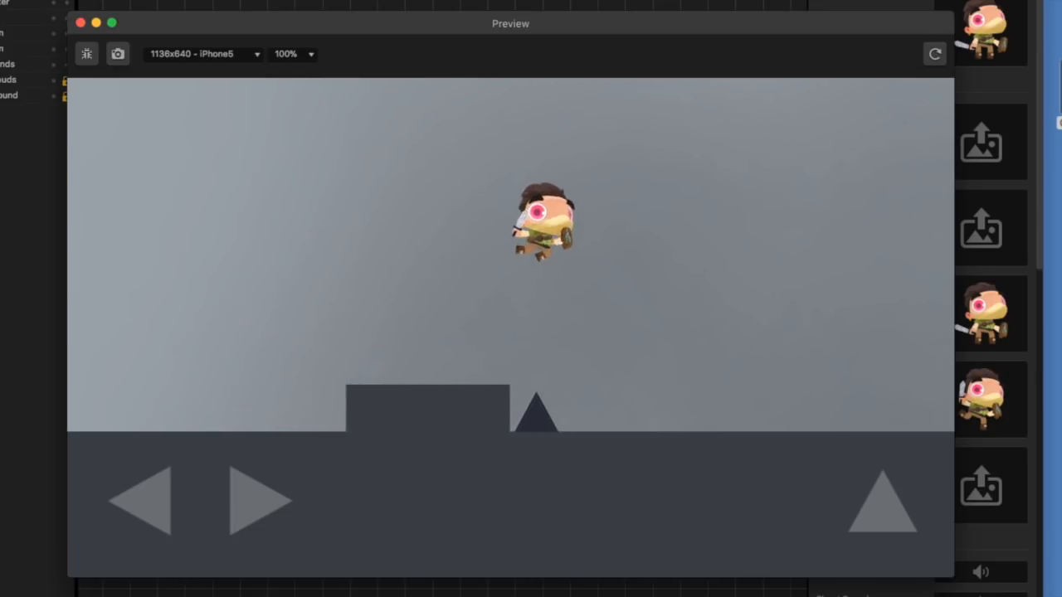
key("Up")
key("Up")
key("Right")
key("Up")
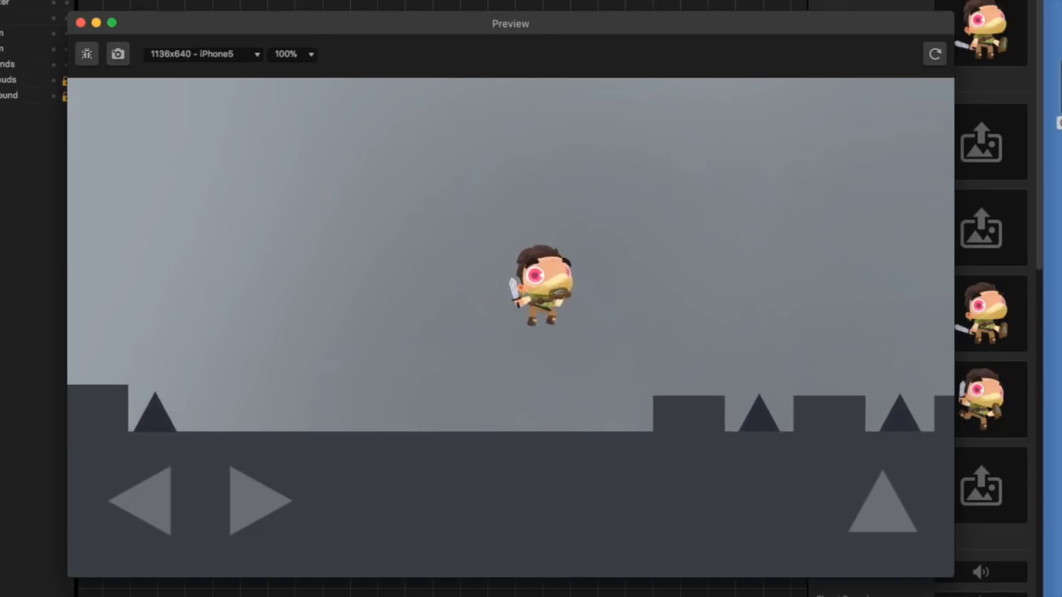
key("Up")
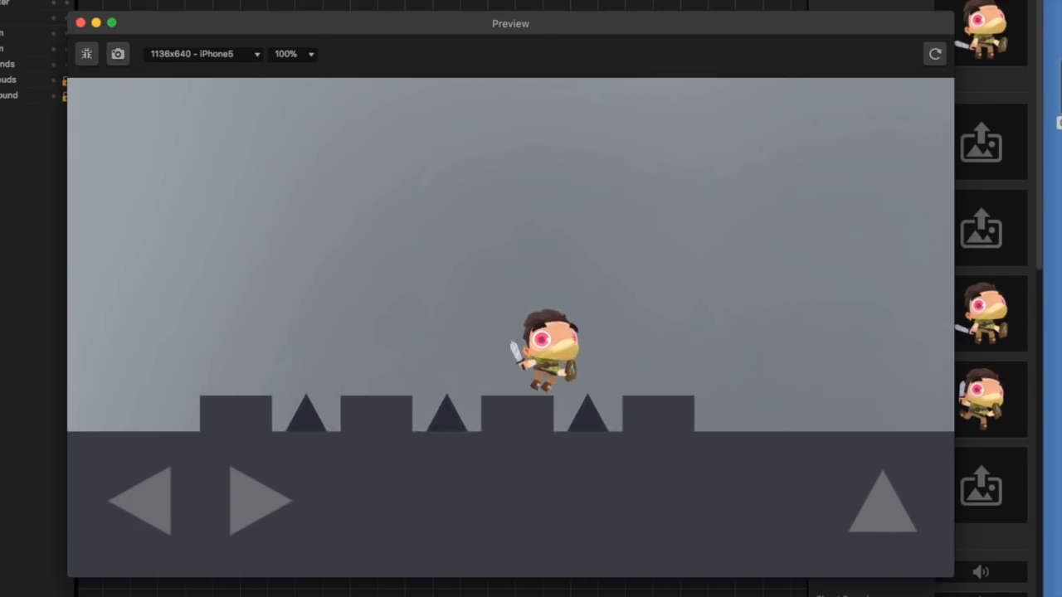
key("Up")
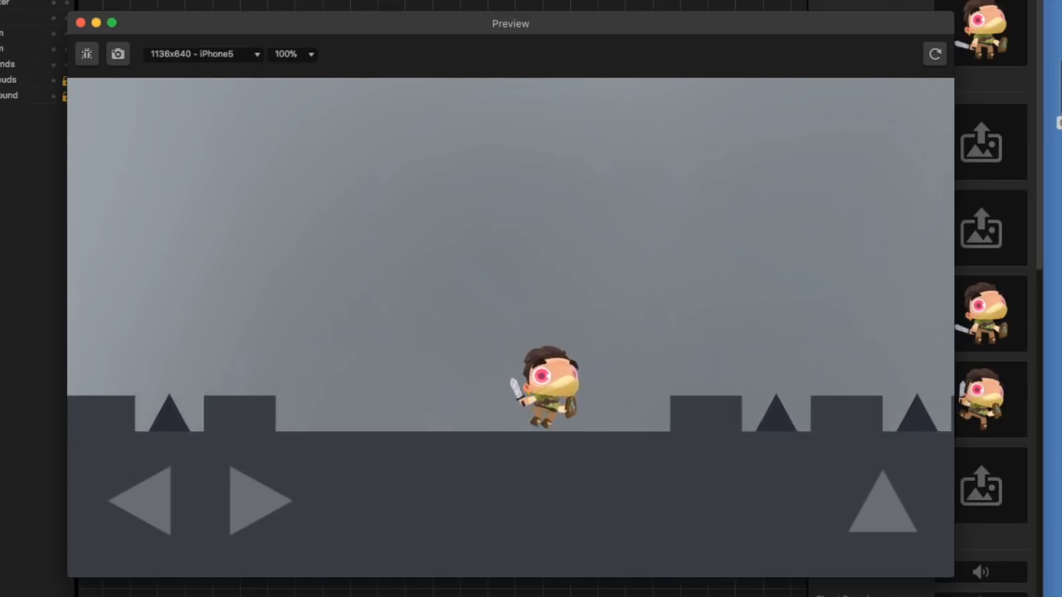
key("Left")
key("Right")
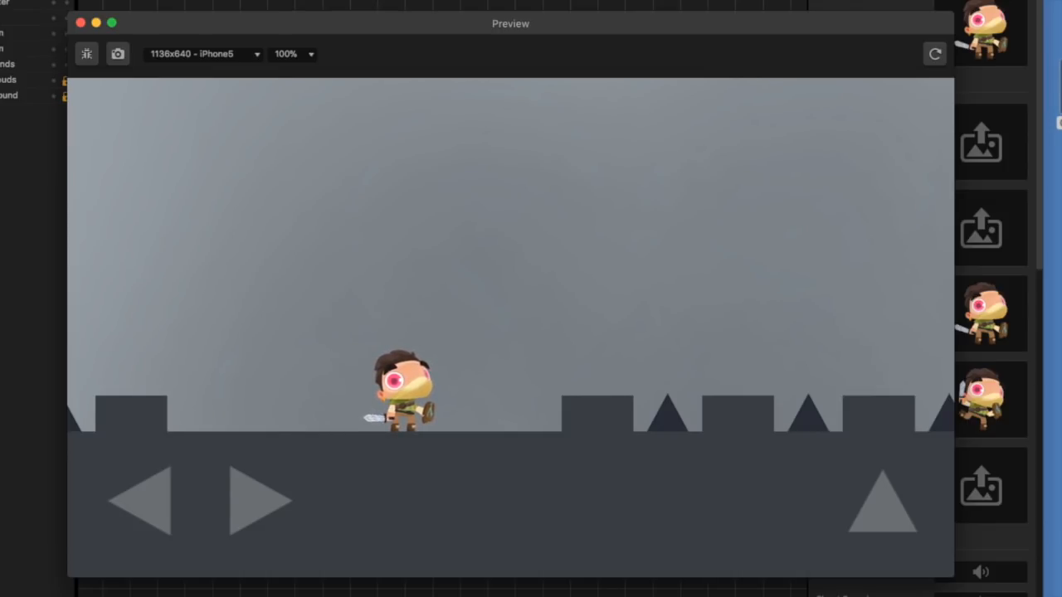
key("super+w")
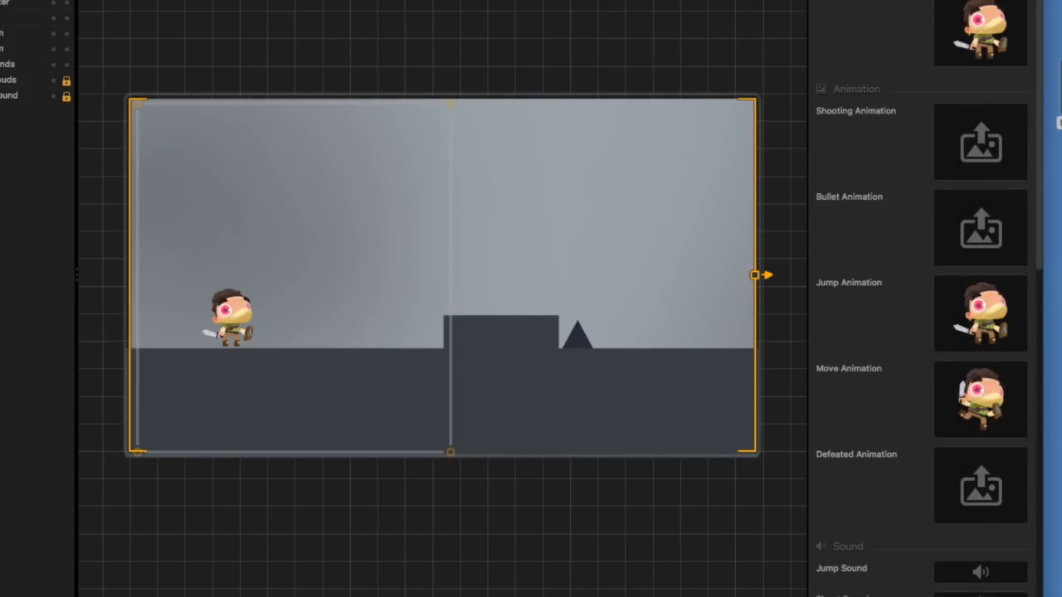